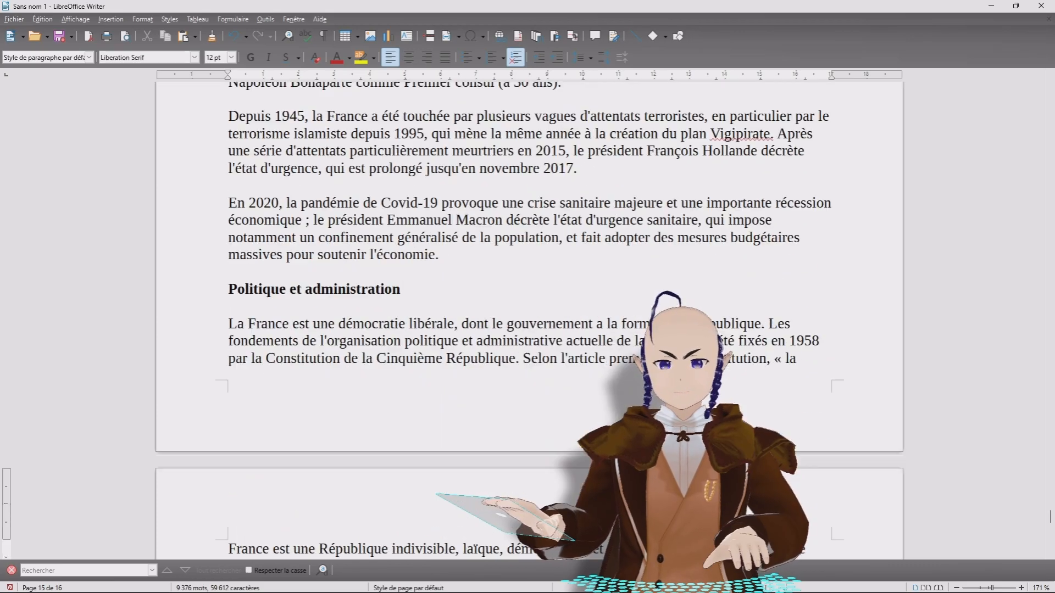
# Apply the Titre principal paragraph style to the LA FRANCE title at the start of the document.
pyautogui.scroll(20, 528, 319)
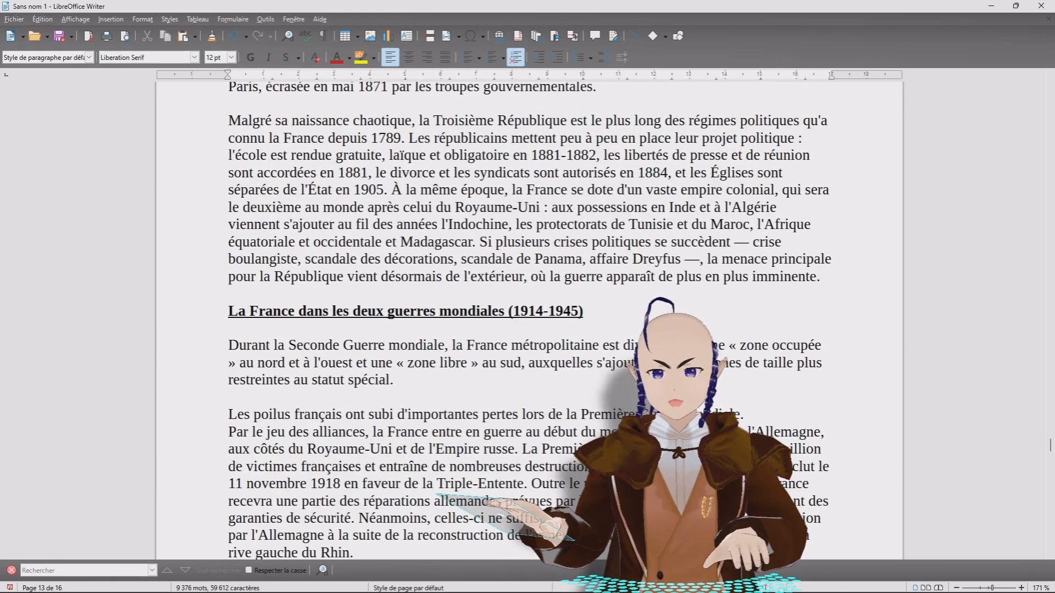
pyautogui.scroll(8, 528, 318)
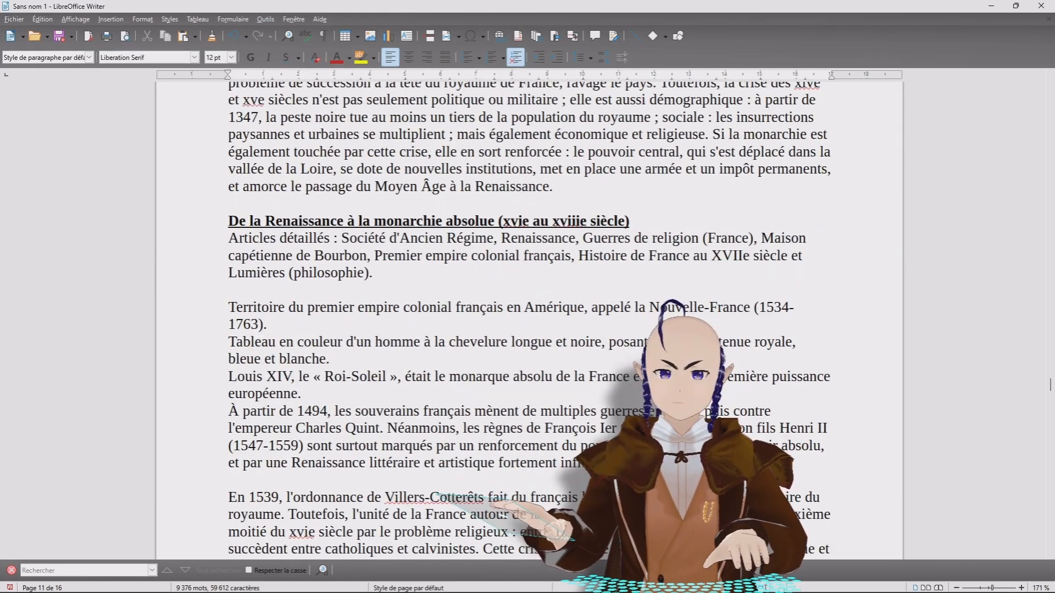
pyautogui.scroll(2, 978, 297)
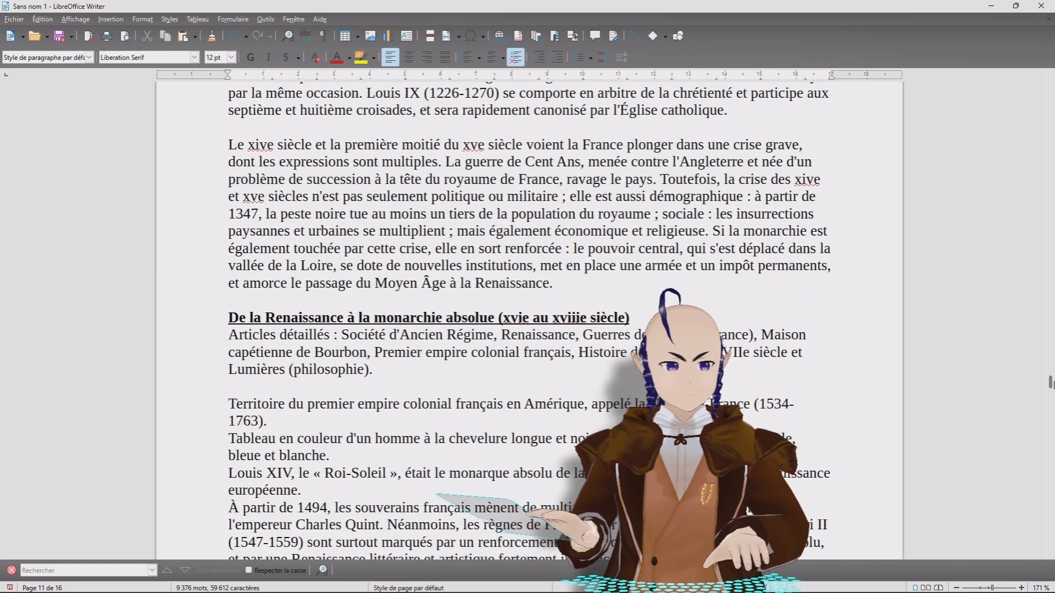
pyautogui.moveTo(1050, 383); pyautogui.dragTo(1050, 84)
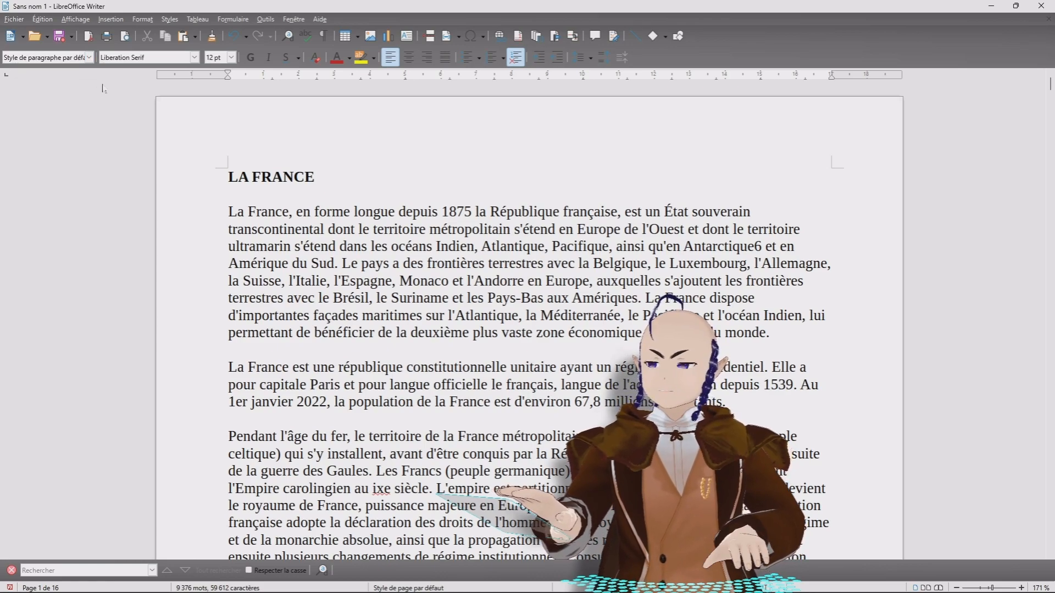
pyautogui.click(90, 59)
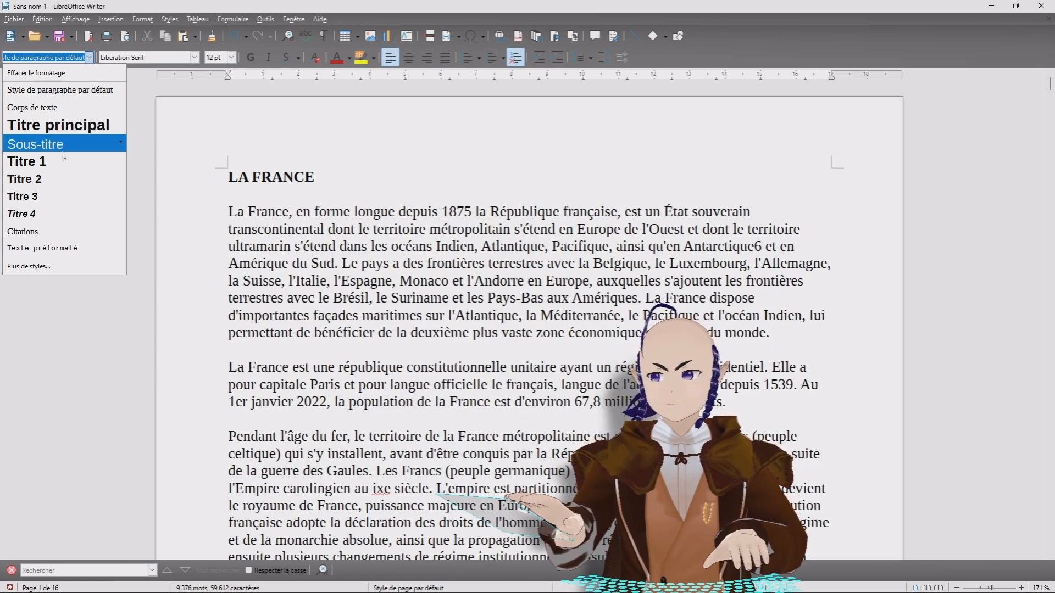
pyautogui.click(352, 185)
pyautogui.moveTo(352, 185); pyautogui.dragTo(100, 84)
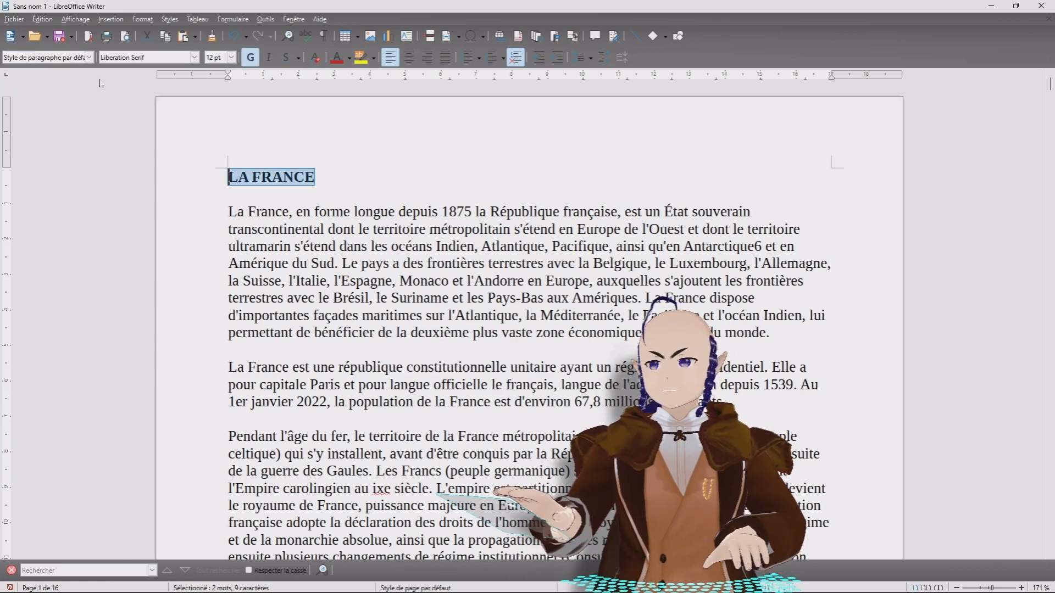
pyautogui.click(88, 58)
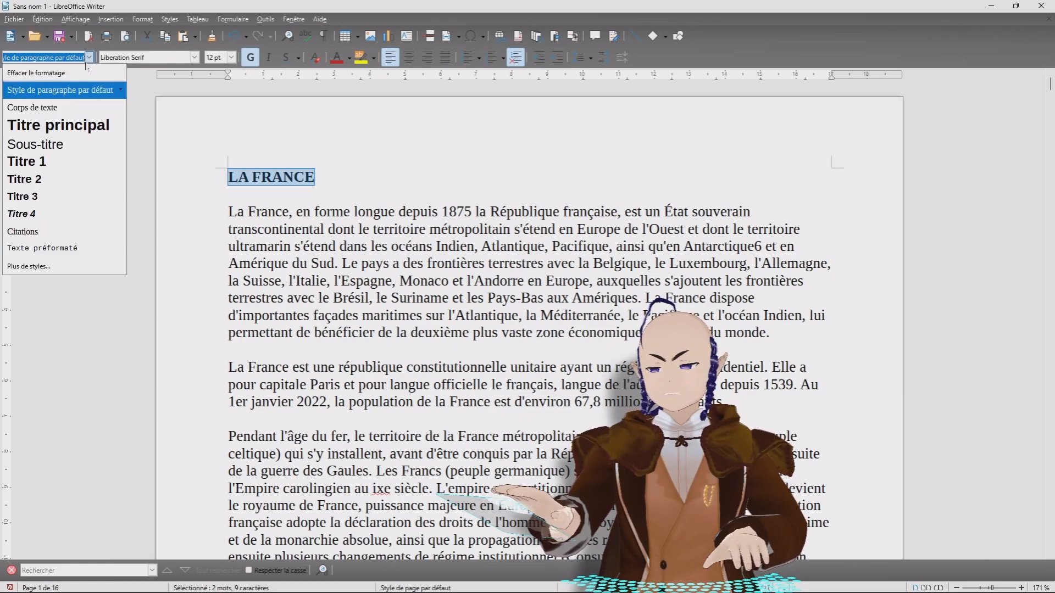
pyautogui.click(75, 127)
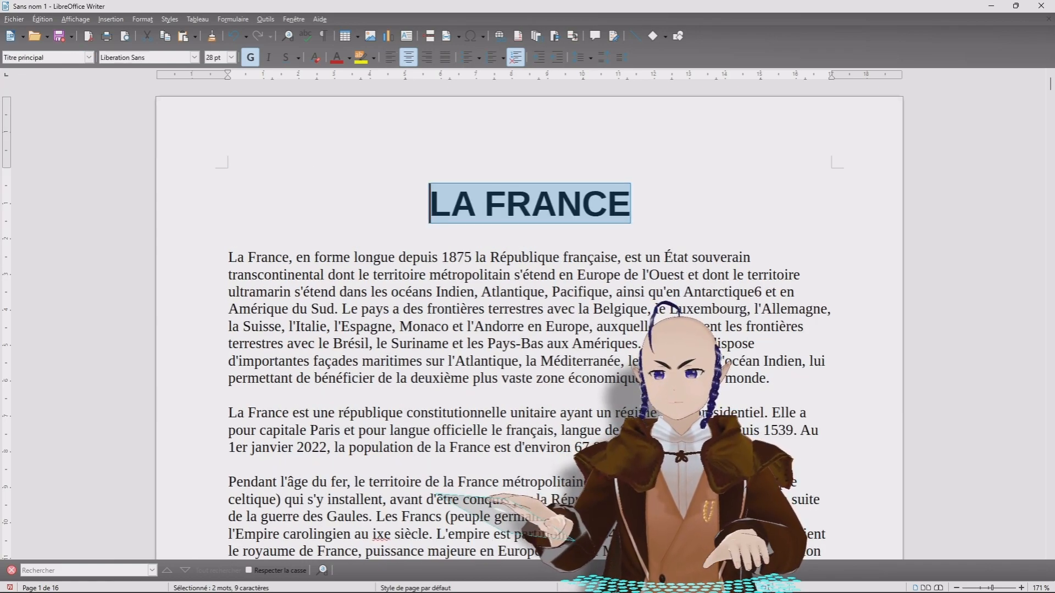
pyautogui.click(430, 203)
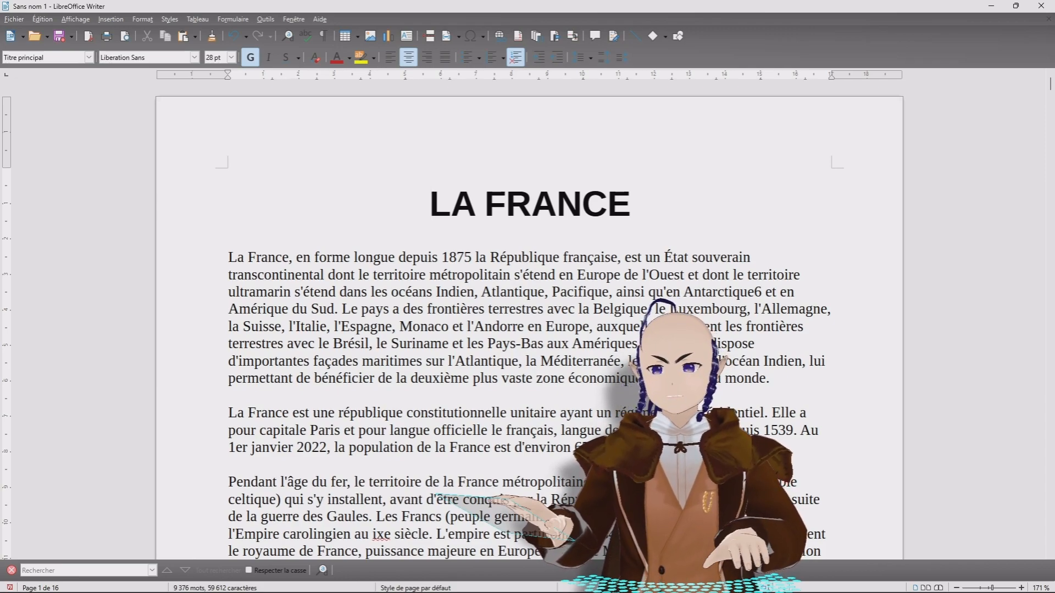
# Show the paragraph styles sidebar and widen it enough to read the full style names.
pyautogui.press('F11')
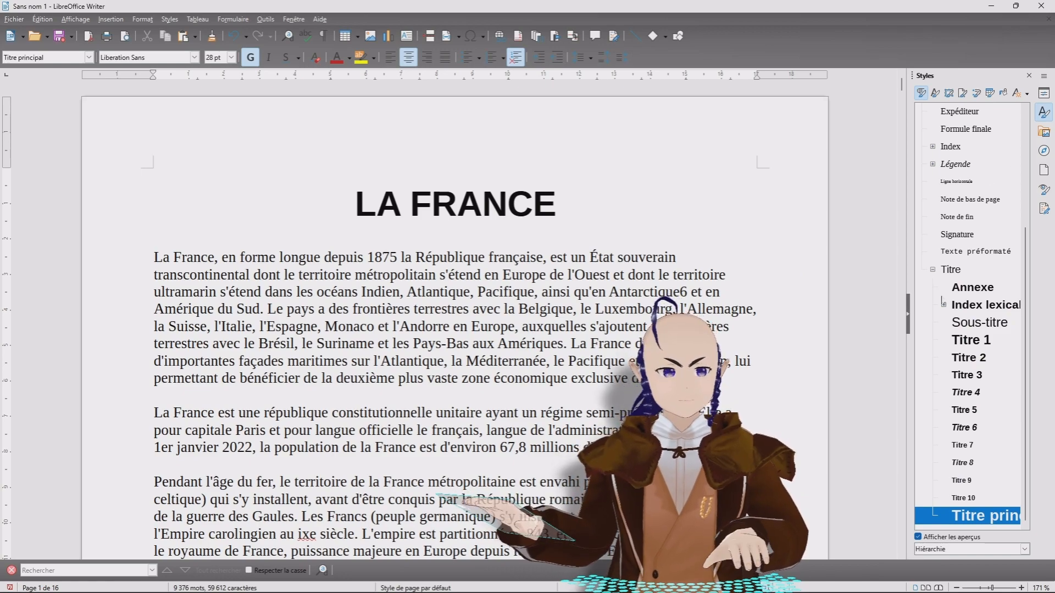
pyautogui.moveTo(905, 290); pyautogui.dragTo(860, 290)
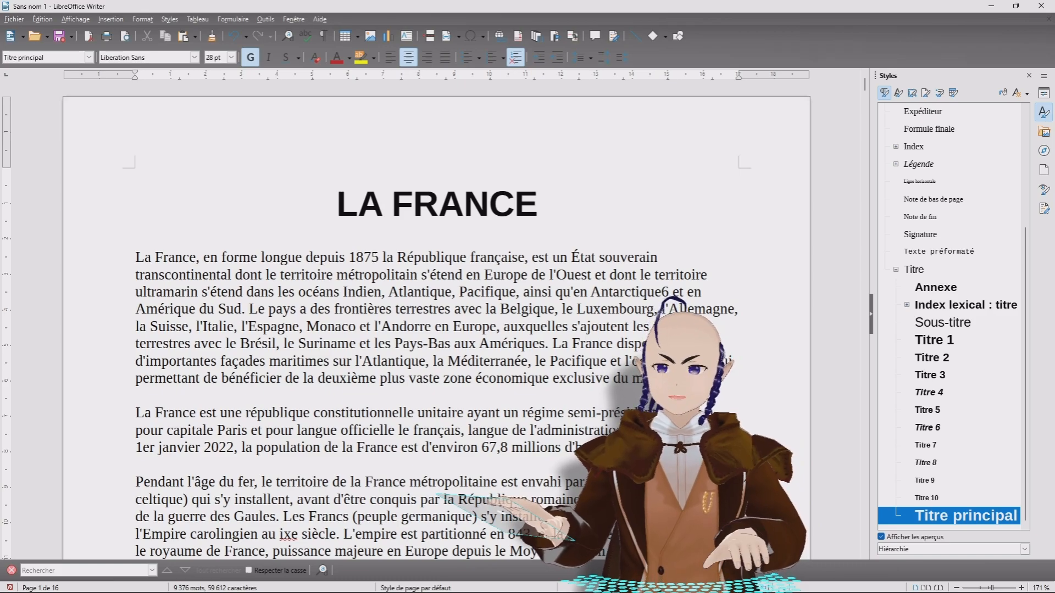
pyautogui.click(277, 293)
# Apply the Titre 2 paragraph style to the section headings Toponymie and Géographie.
pyautogui.scroll(-9, 277, 293)
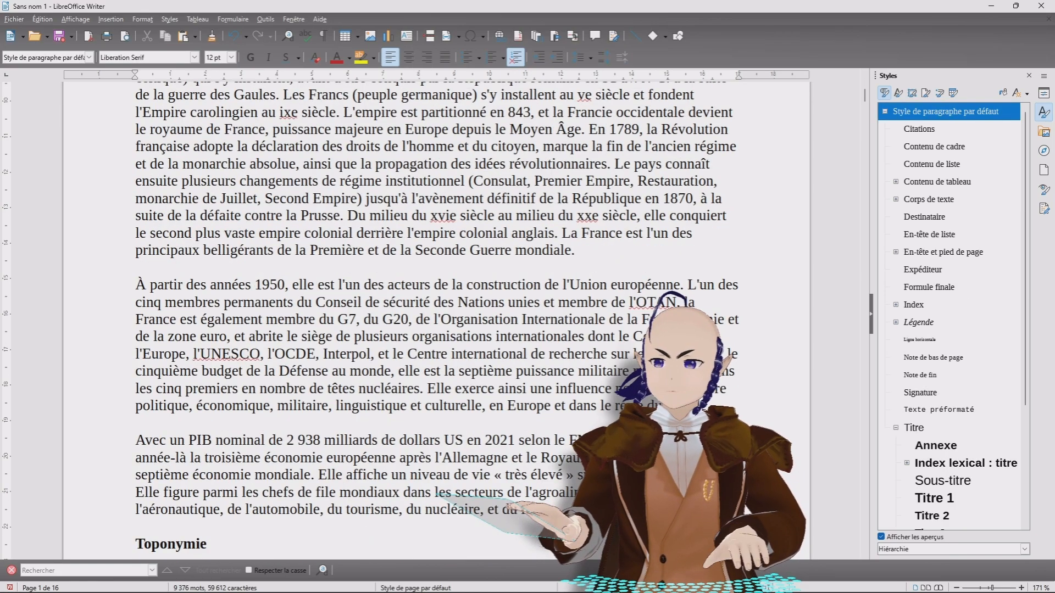
pyautogui.scroll(-4, 385, 275)
pyautogui.moveTo(207, 360); pyautogui.dragTo(136, 360)
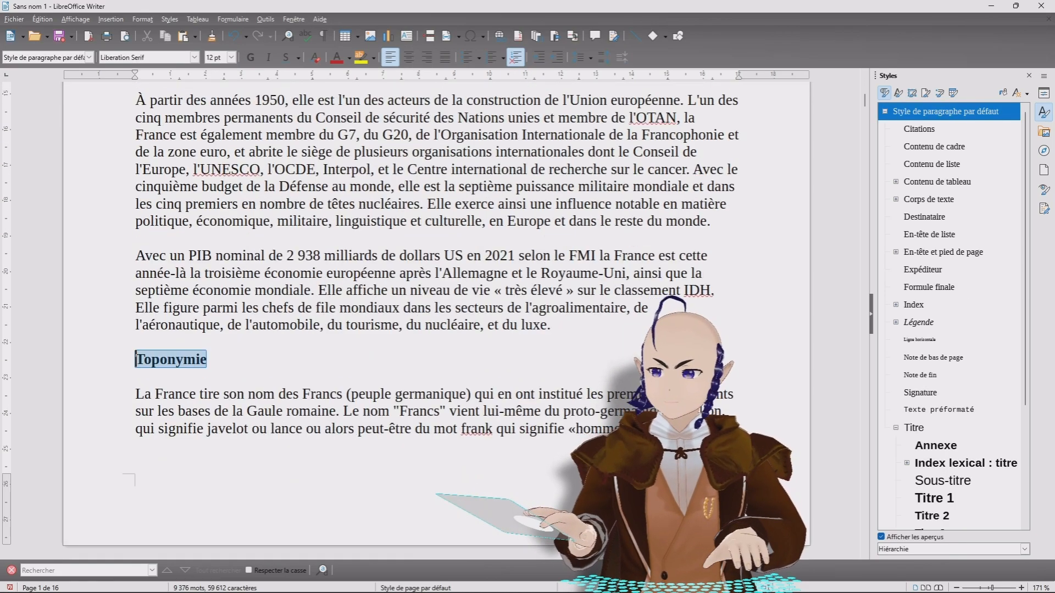
pyautogui.click(939, 517)
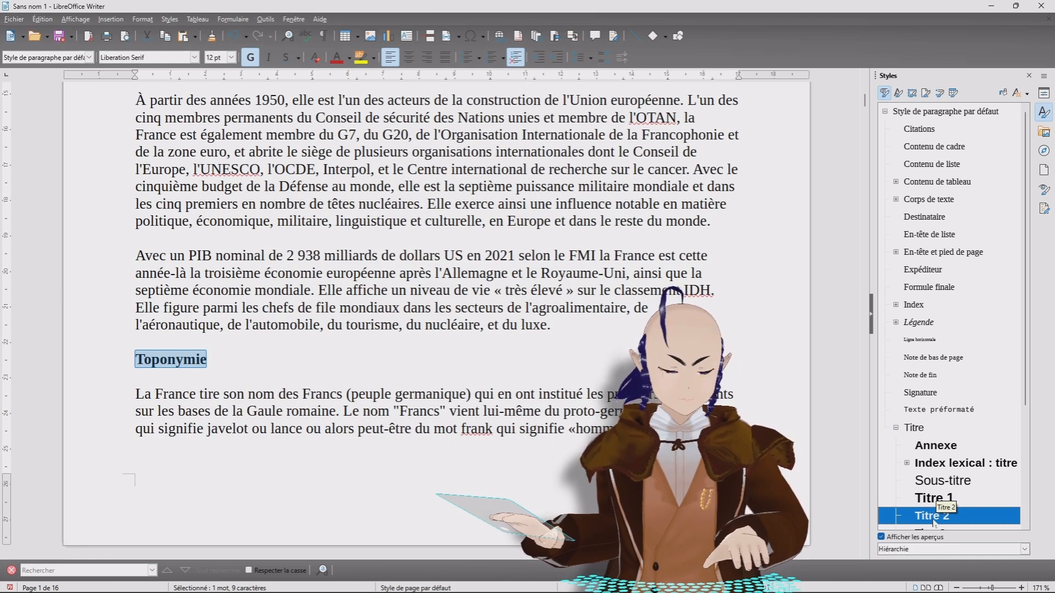
pyautogui.doubleClick(934, 516)
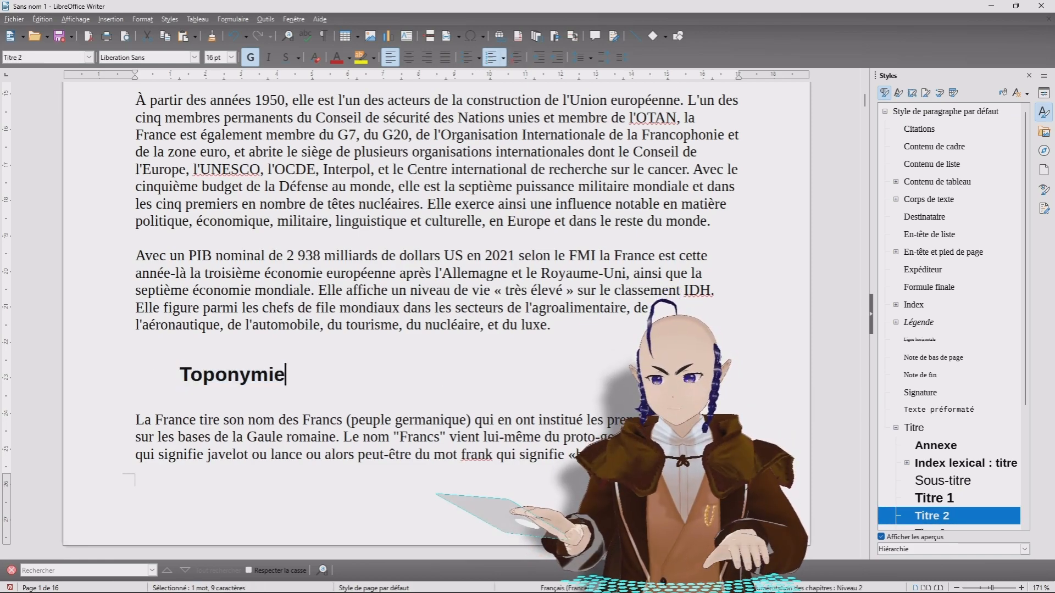
pyautogui.scroll(-3, 436, 318)
pyautogui.moveTo(211, 352); pyautogui.dragTo(135, 352)
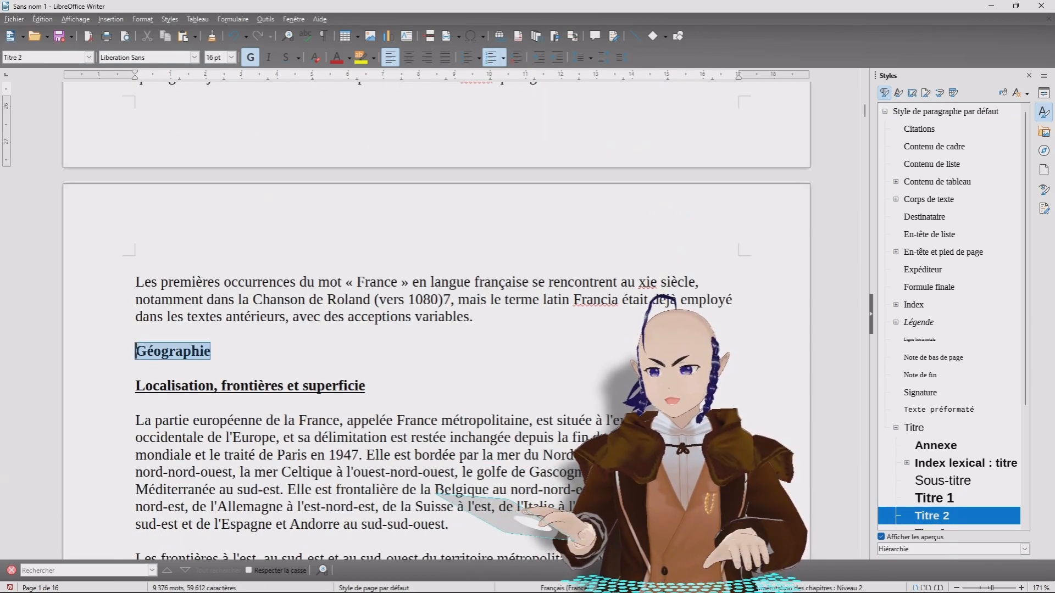
pyautogui.doubleClick(941, 515)
# Apply the Titre 3 paragraph style to the subheading Localisation, frontières et superficie under Géographie.
pyautogui.scroll(-3, 437, 322)
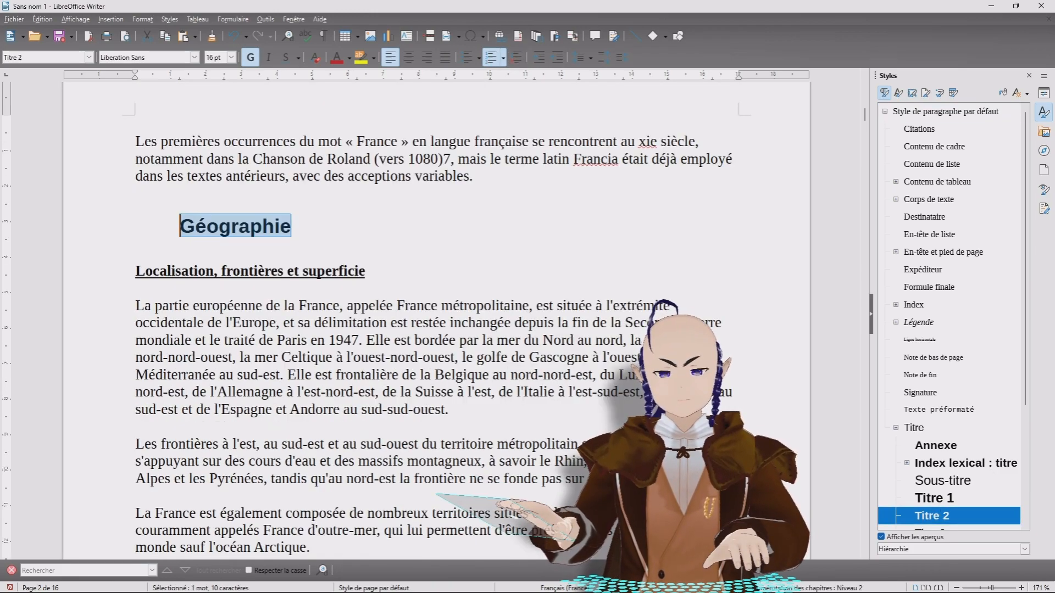
pyautogui.moveTo(367, 271); pyautogui.dragTo(135, 272)
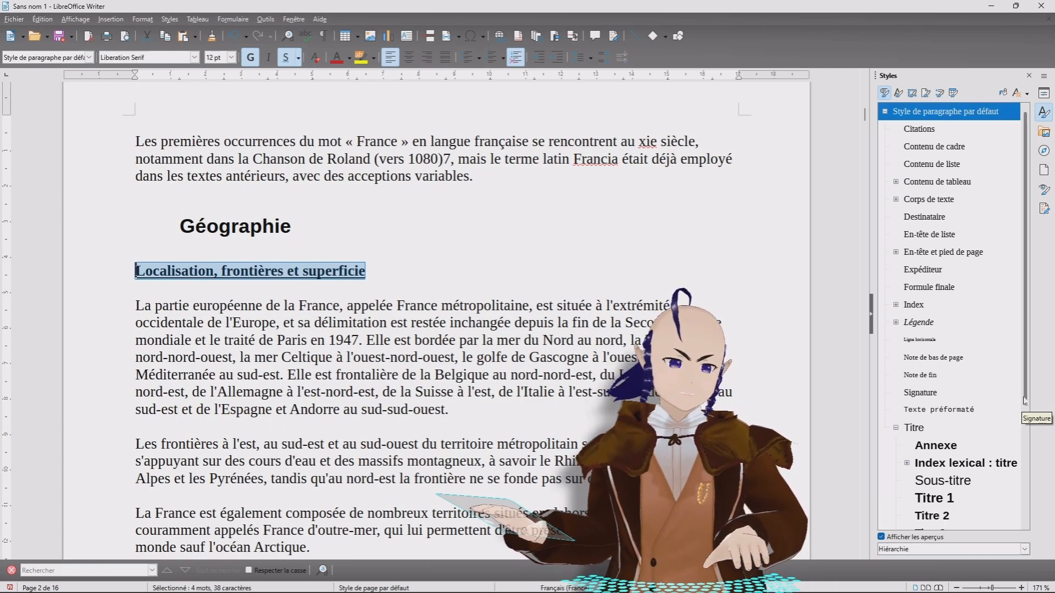
pyautogui.scroll(-1, 1025, 407)
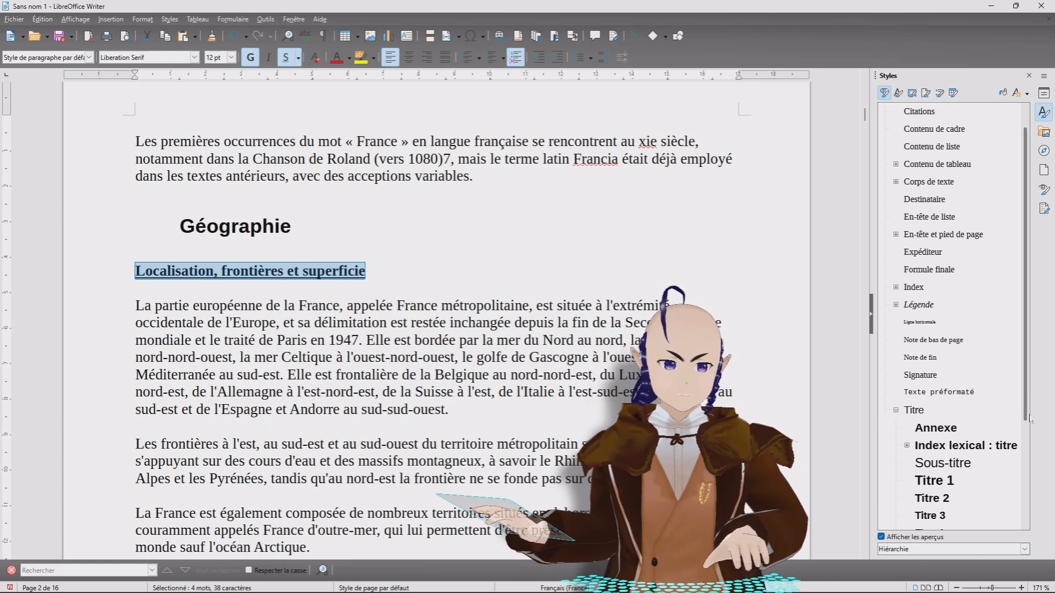
pyautogui.doubleClick(939, 518)
pyautogui.click(319, 324)
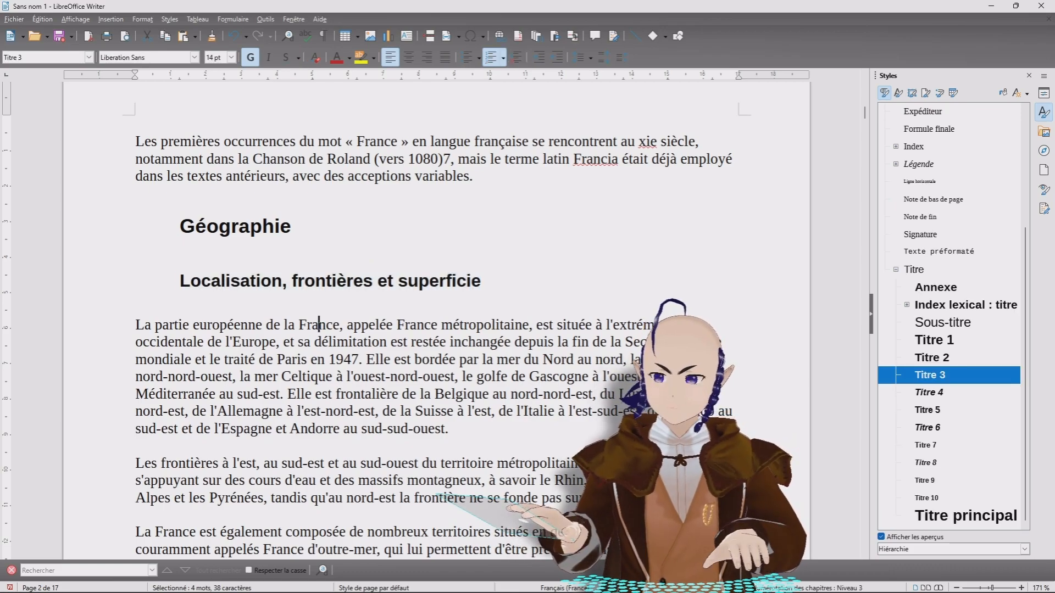
# Apply the Titre 3 paragraph style to the subheading Géologie, topographie et hydrographie above the relief map.
pyautogui.scroll(-8, 434, 318)
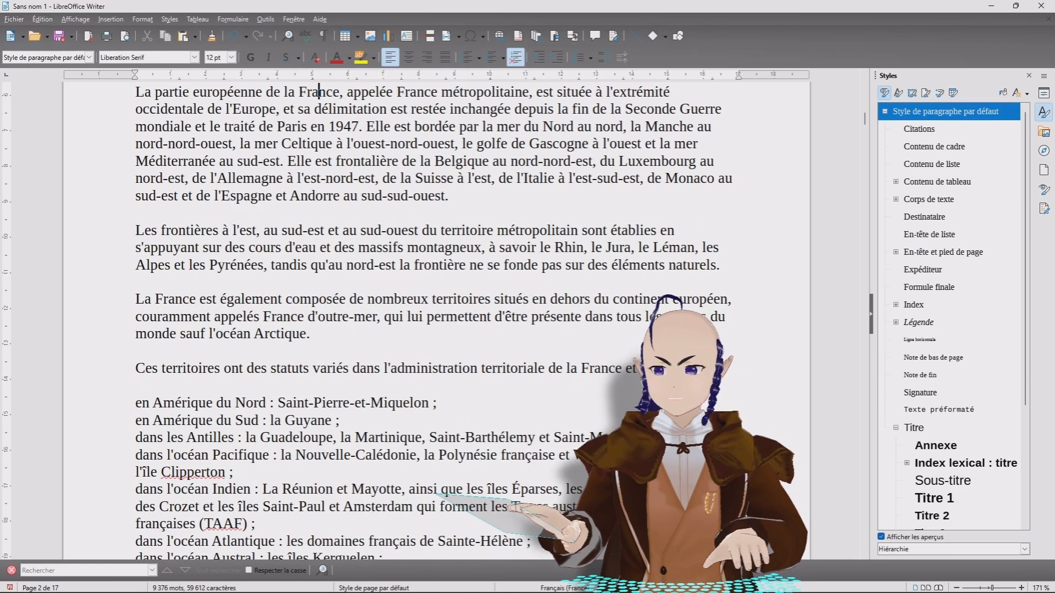
pyautogui.scroll(-3, 435, 318)
pyautogui.scroll(-10, 434, 319)
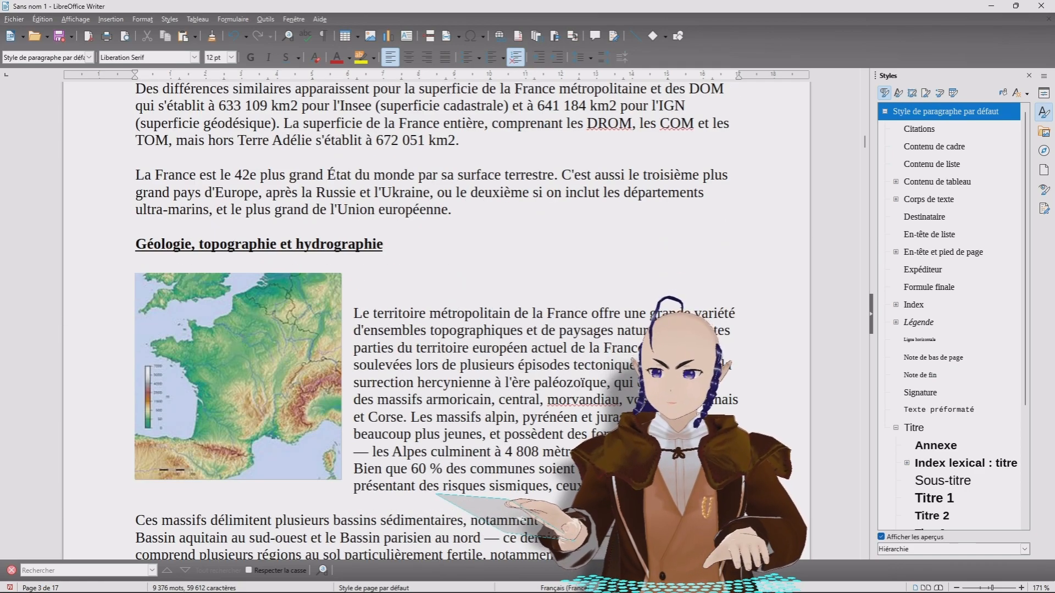
pyautogui.moveTo(375, 243); pyautogui.dragTo(136, 244)
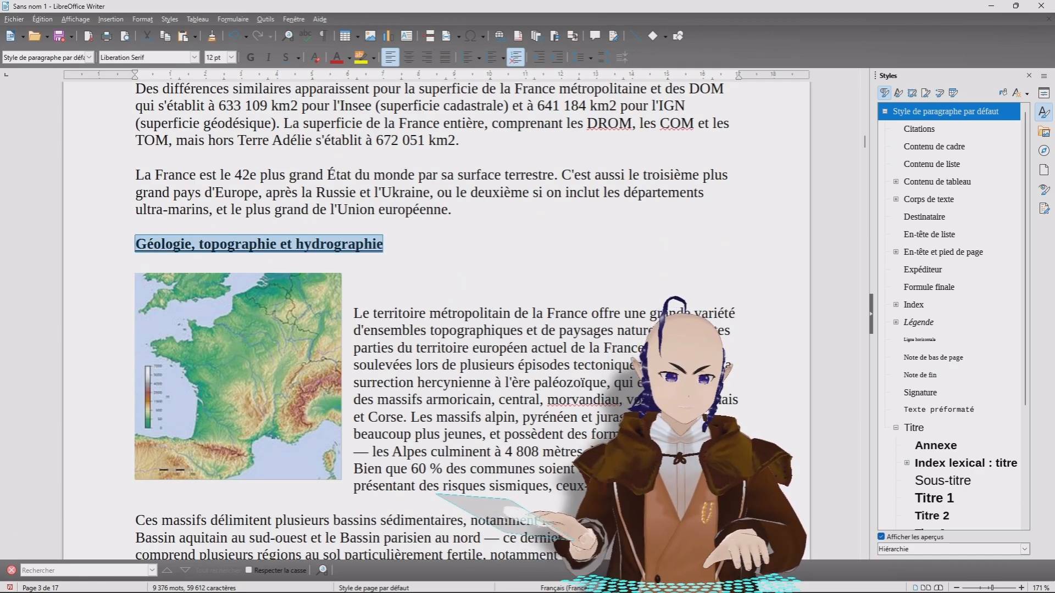
pyautogui.scroll(-2, 951, 385)
pyautogui.doubleClick(940, 430)
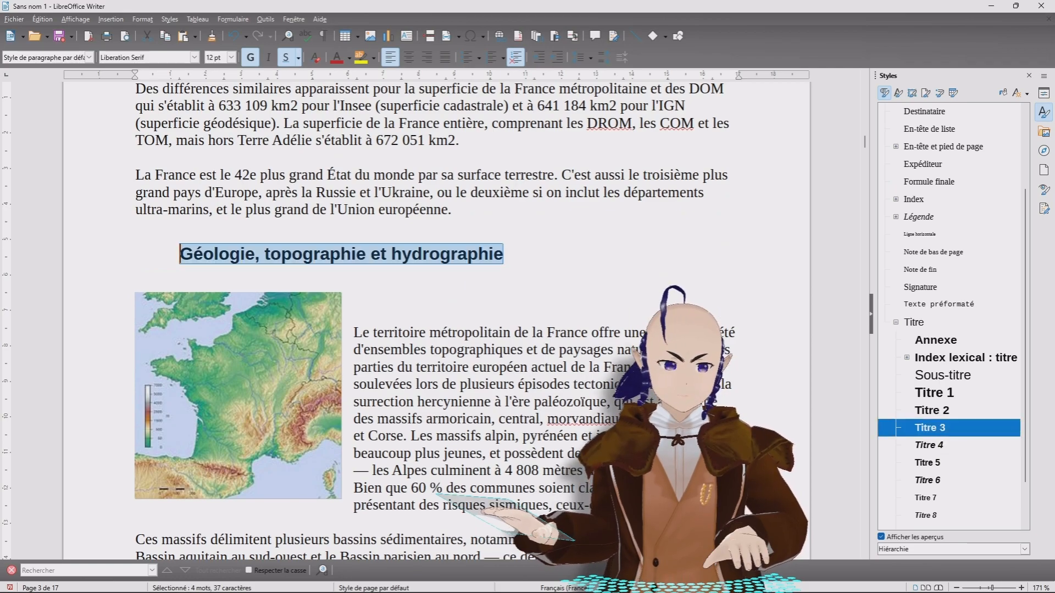
# Apply the Titre 3 paragraph style to the Climat subheading.
pyautogui.scroll(-18, 434, 318)
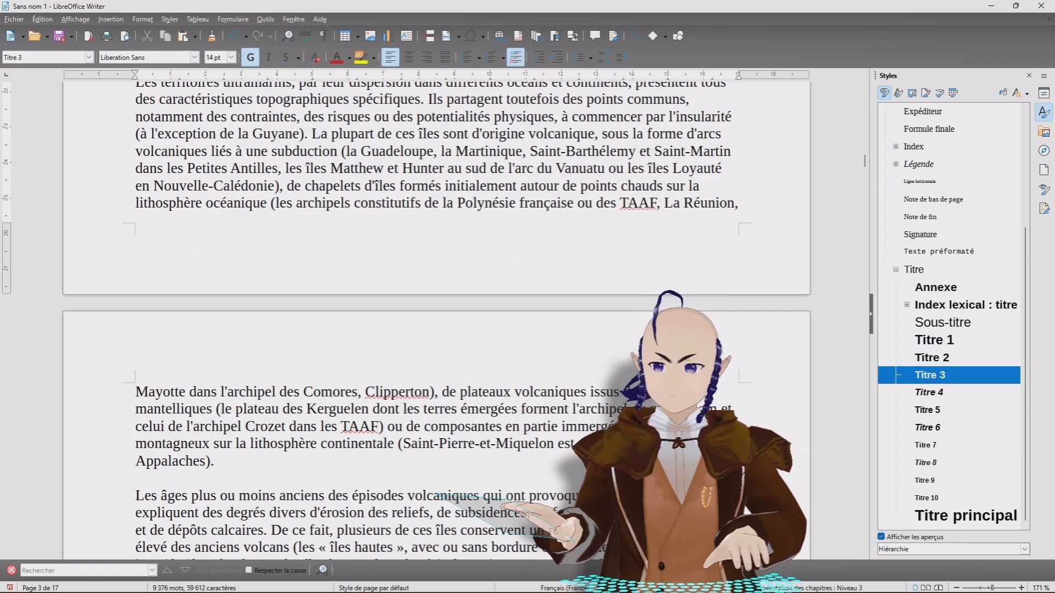
pyautogui.scroll(-20, 434, 318)
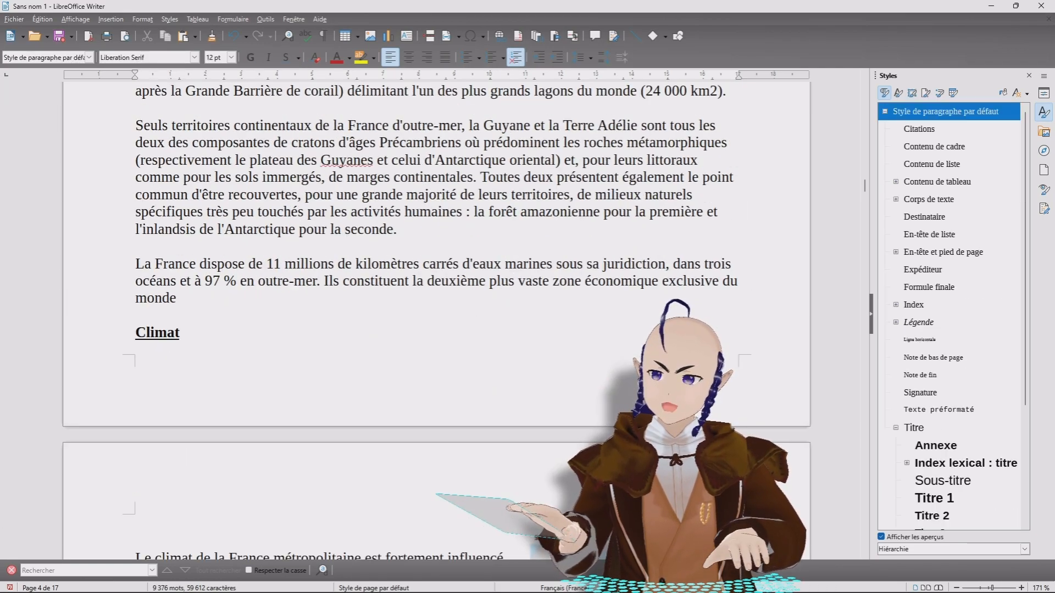
pyautogui.moveTo(181, 333); pyautogui.dragTo(135, 333)
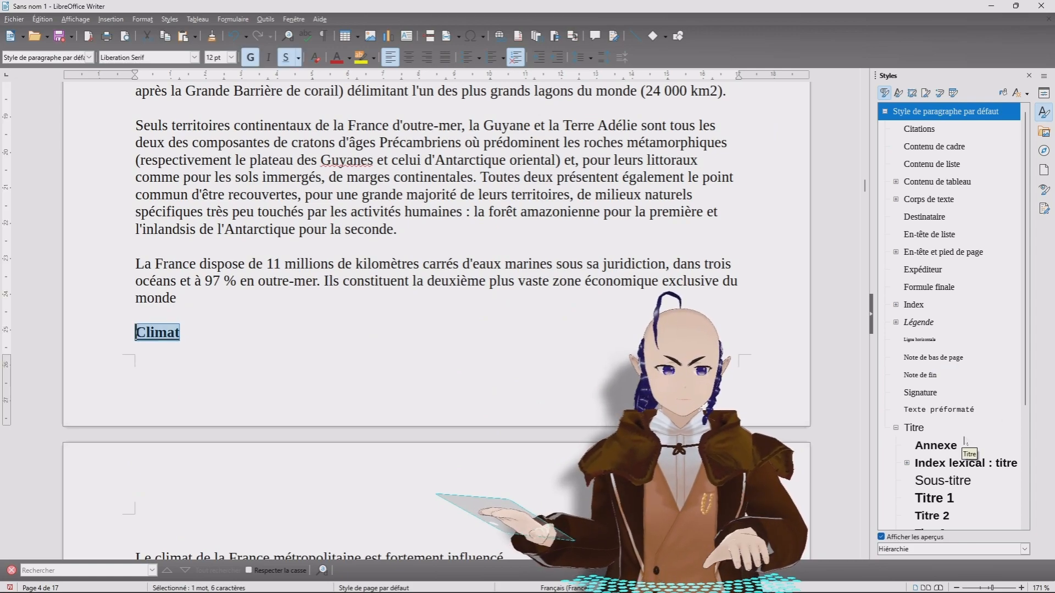
pyautogui.scroll(-2, 967, 440)
pyautogui.doubleClick(943, 429)
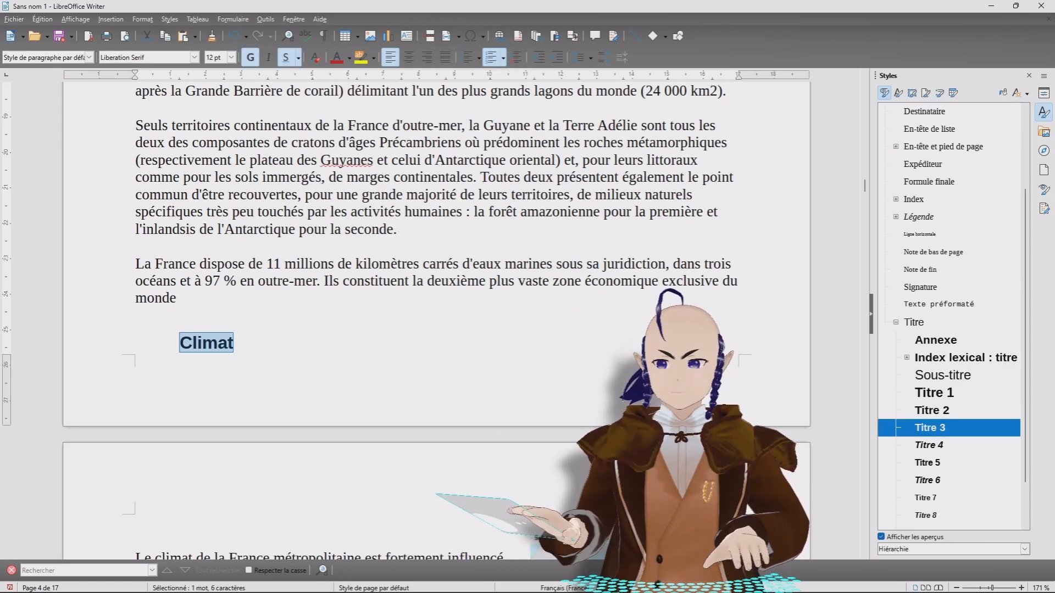
# Apply the Titre 3 paragraph style to the subheading Paysages et environnement.
pyautogui.scroll(-15, 436, 319)
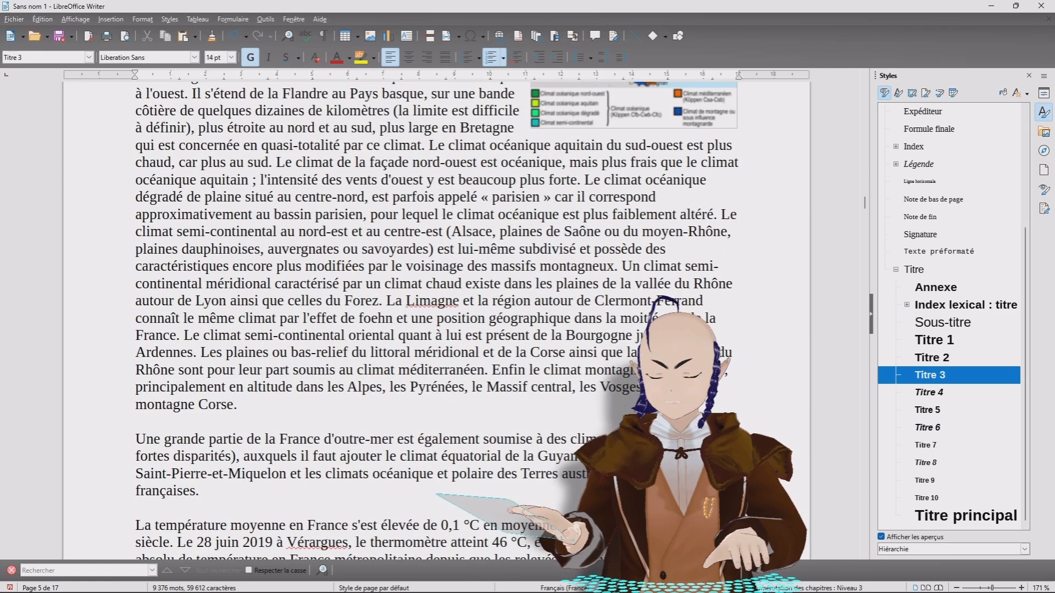
pyautogui.moveTo(309, 314); pyautogui.dragTo(153, 314)
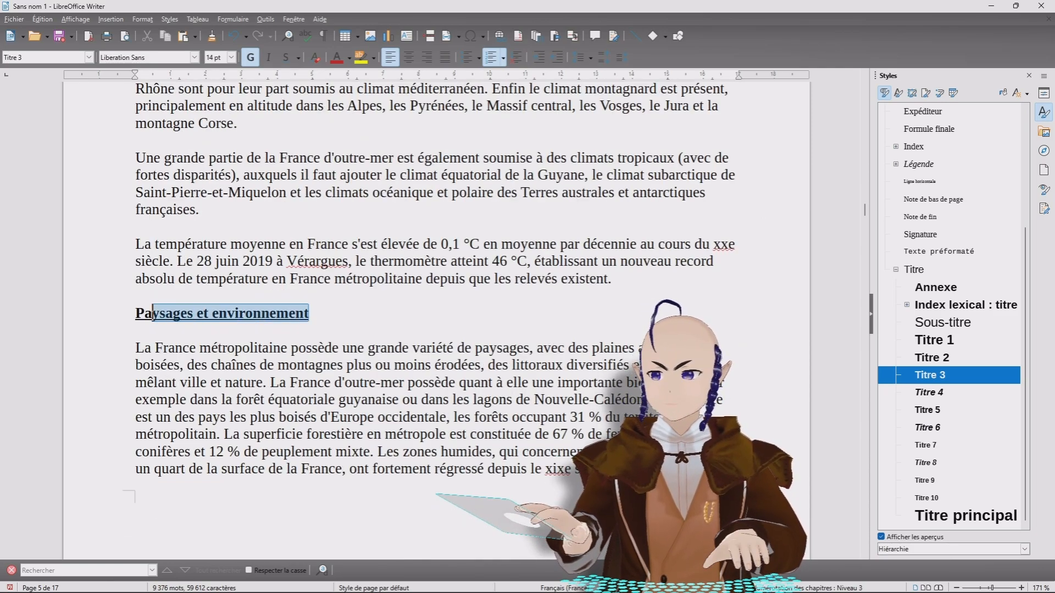
pyautogui.scroll(-2, 979, 454)
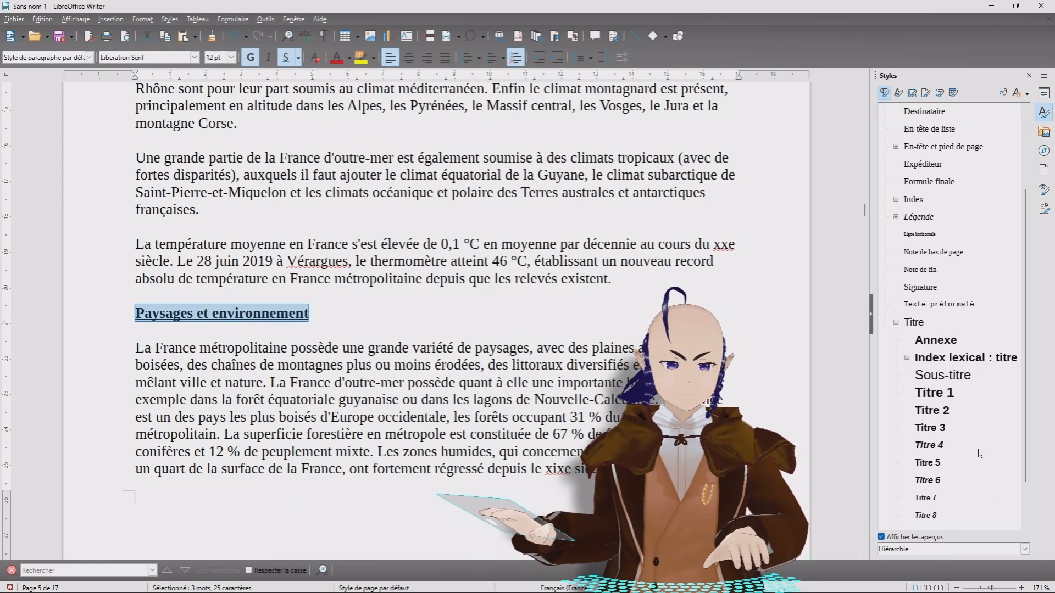
pyautogui.doubleClick(943, 429)
# Apply the Titre 3 paragraph style to the subheading Préservation de l'environnement.
pyautogui.scroll(-8, 318, 316)
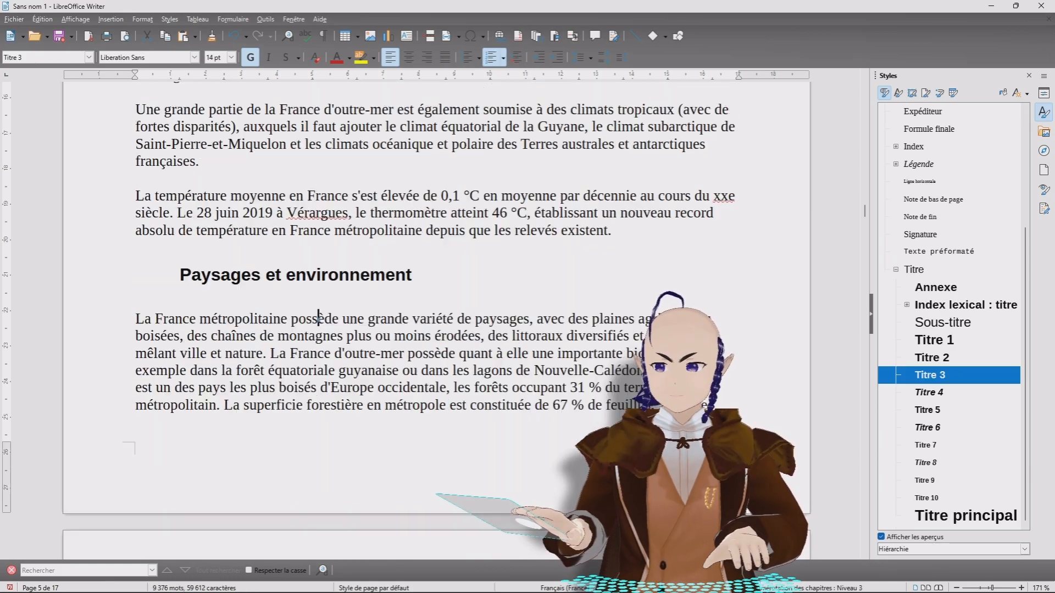
pyautogui.scroll(-17, 319, 316)
pyautogui.click(346, 156)
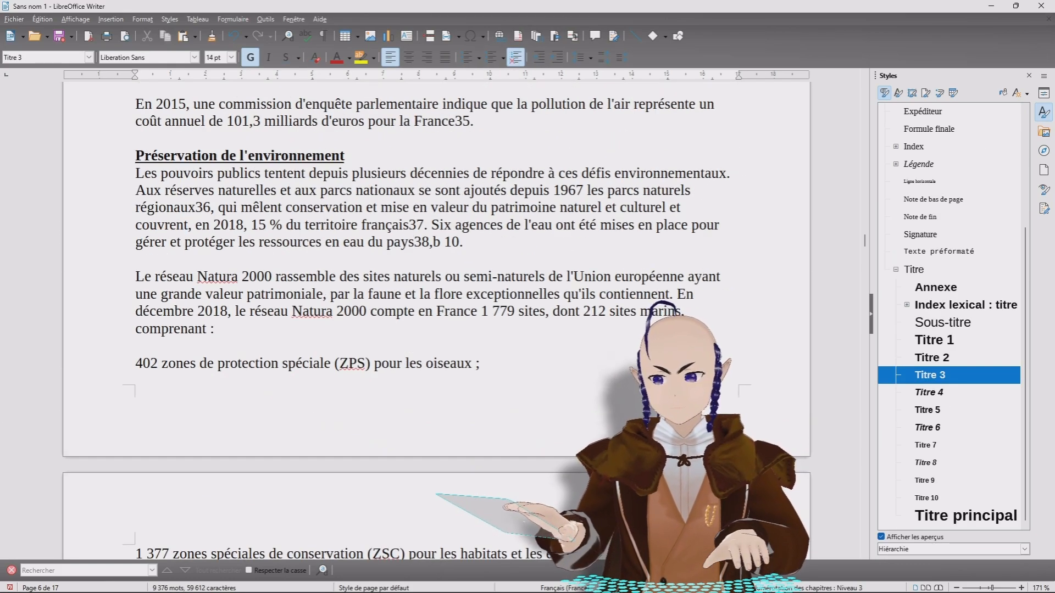
pyautogui.moveTo(345, 156); pyautogui.dragTo(136, 155)
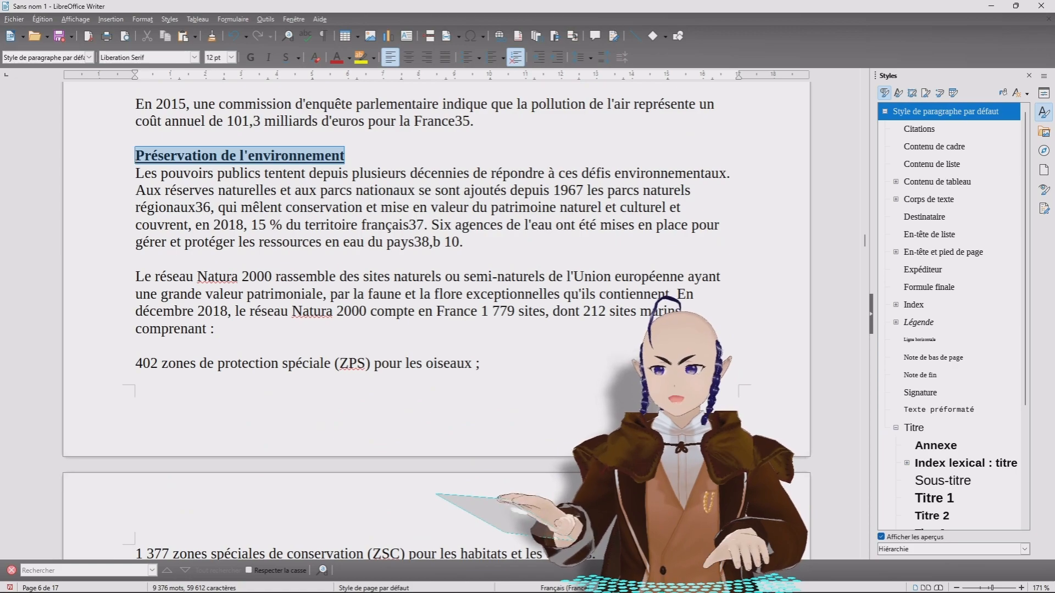
pyautogui.scroll(-1, 983, 462)
pyautogui.doubleClick(940, 480)
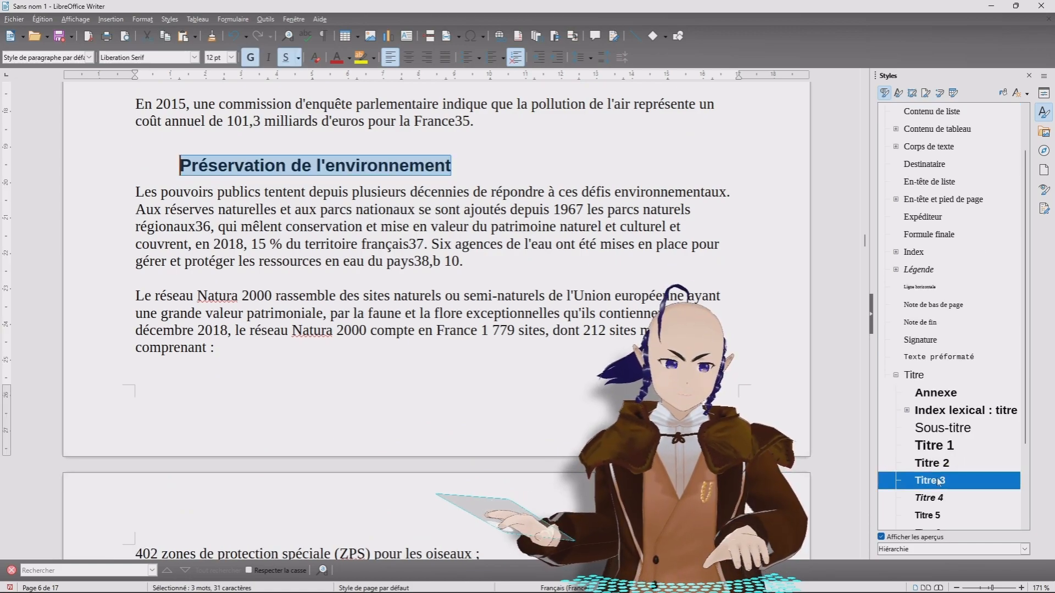
# Apply the Titre 3 paragraph style to the subheading Répartition spatiale des hommes et des activités.
pyautogui.click(682, 404)
pyautogui.scroll(-10, 681, 404)
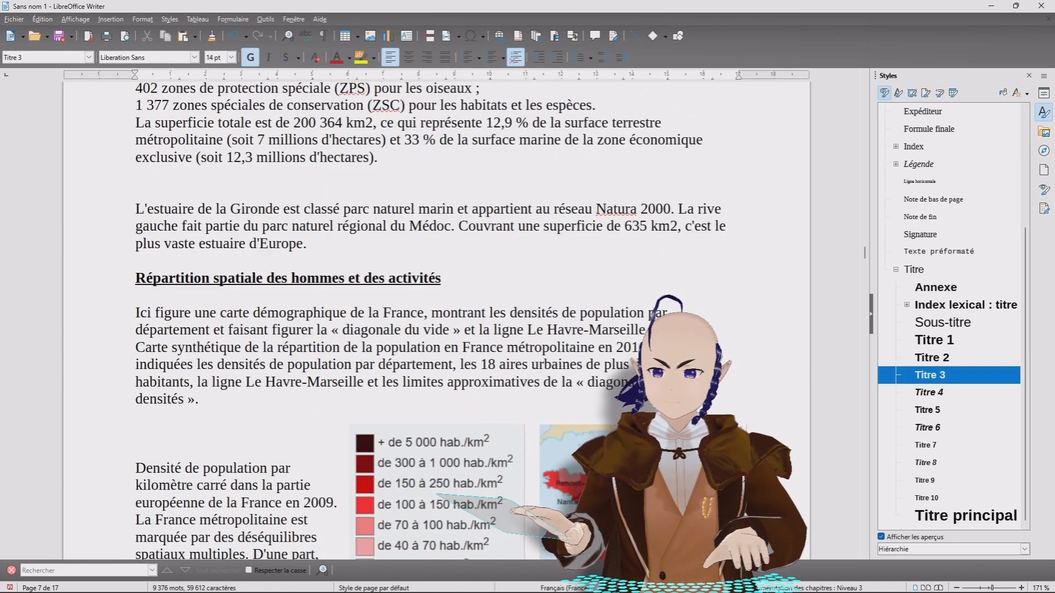
pyautogui.click(441, 279)
pyautogui.moveTo(442, 278); pyautogui.dragTo(136, 278)
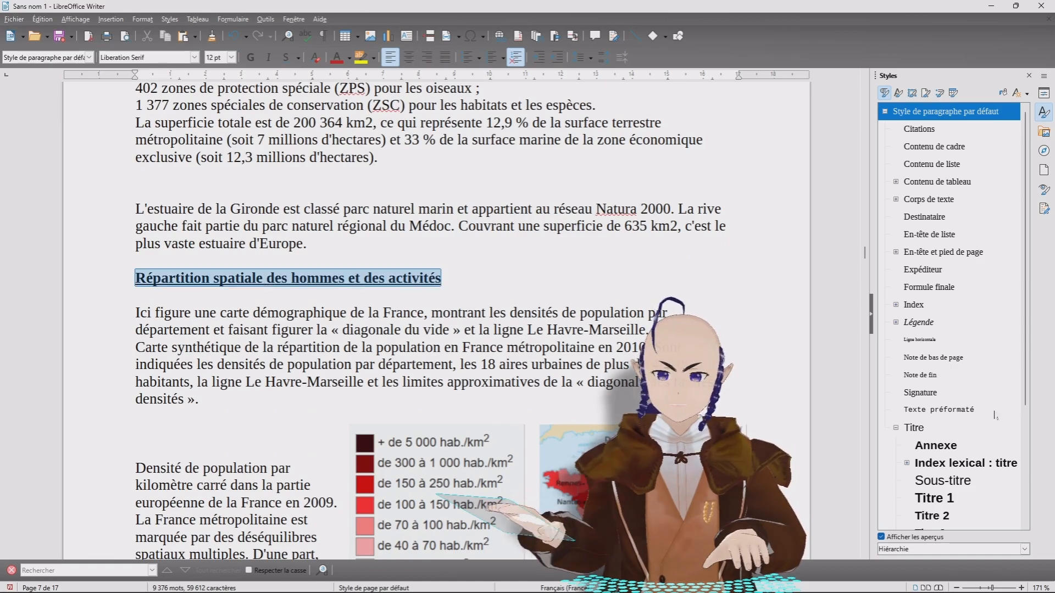
pyautogui.scroll(-1, 994, 414)
pyautogui.doubleClick(950, 481)
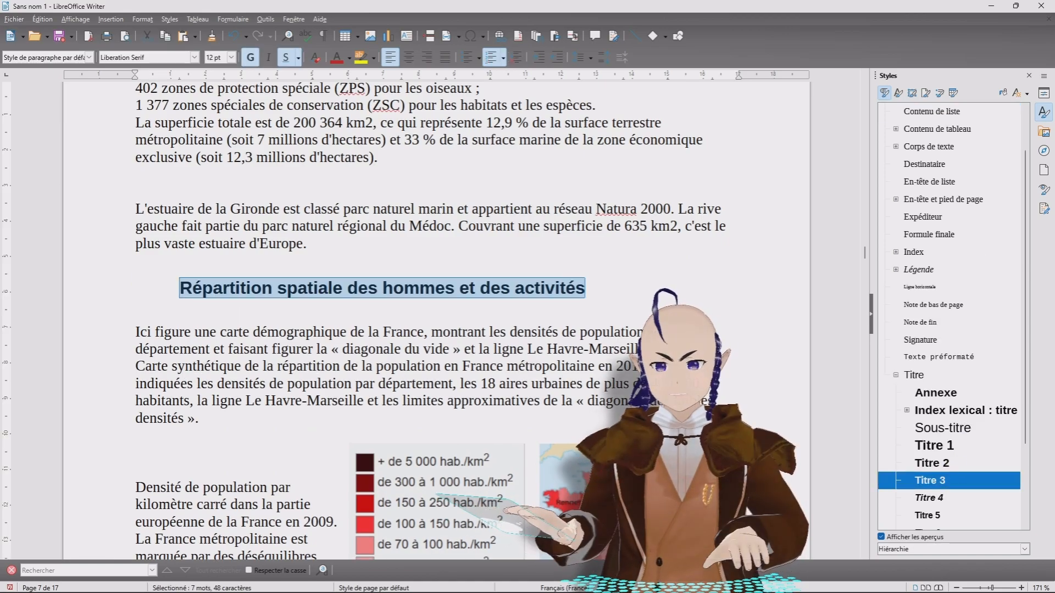
# Apply the Titre 3 paragraph style to the subheading Axes de communication et transports.
pyautogui.scroll(-15, 374, 329)
pyautogui.click(374, 335)
pyautogui.moveTo(374, 335); pyautogui.dragTo(136, 335)
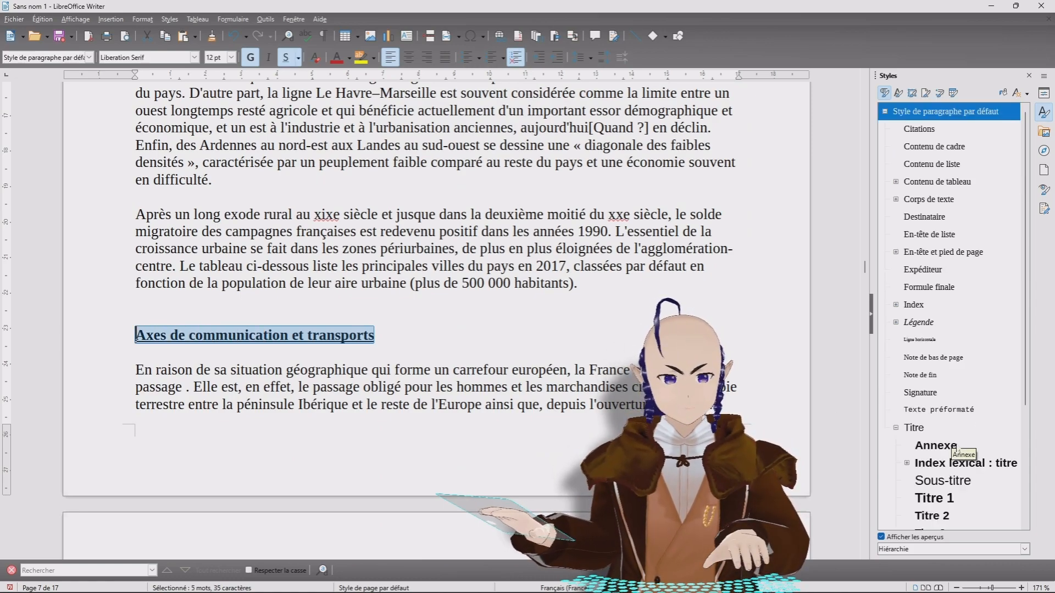
pyautogui.scroll(-2, 955, 451)
pyautogui.doubleClick(959, 430)
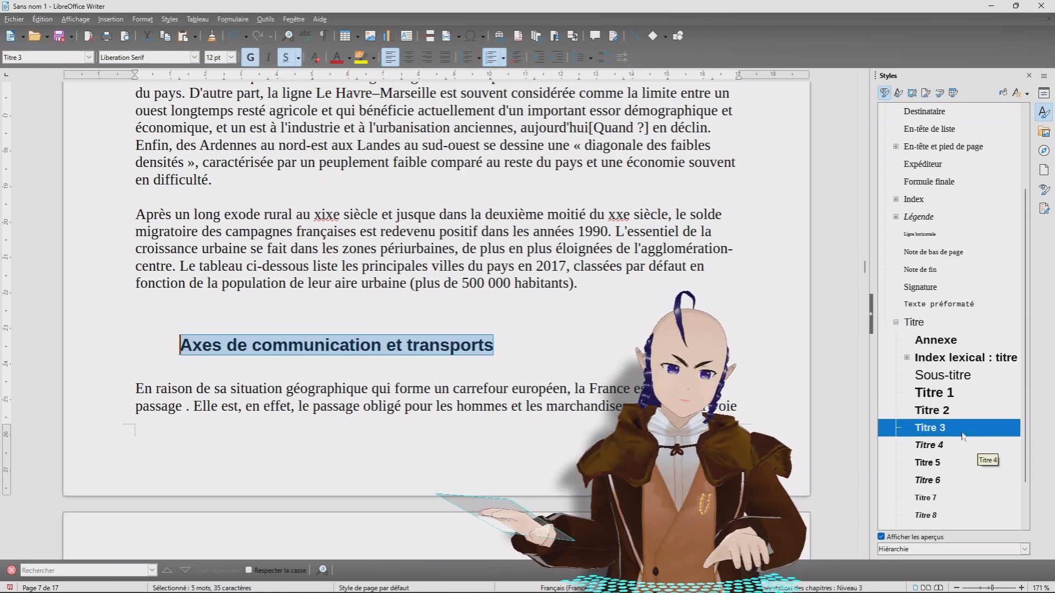
# Apply the Titre 2 paragraph style to the Histoire section heading.
pyautogui.scroll(-3, 963, 437)
pyautogui.scroll(-8, 437, 319)
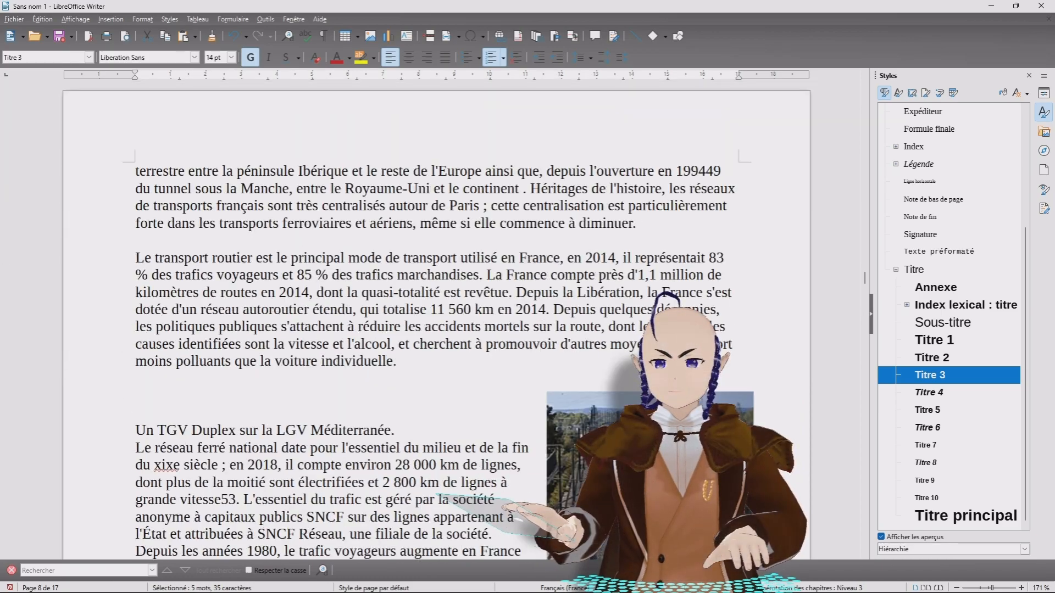
pyautogui.scroll(-20, 437, 318)
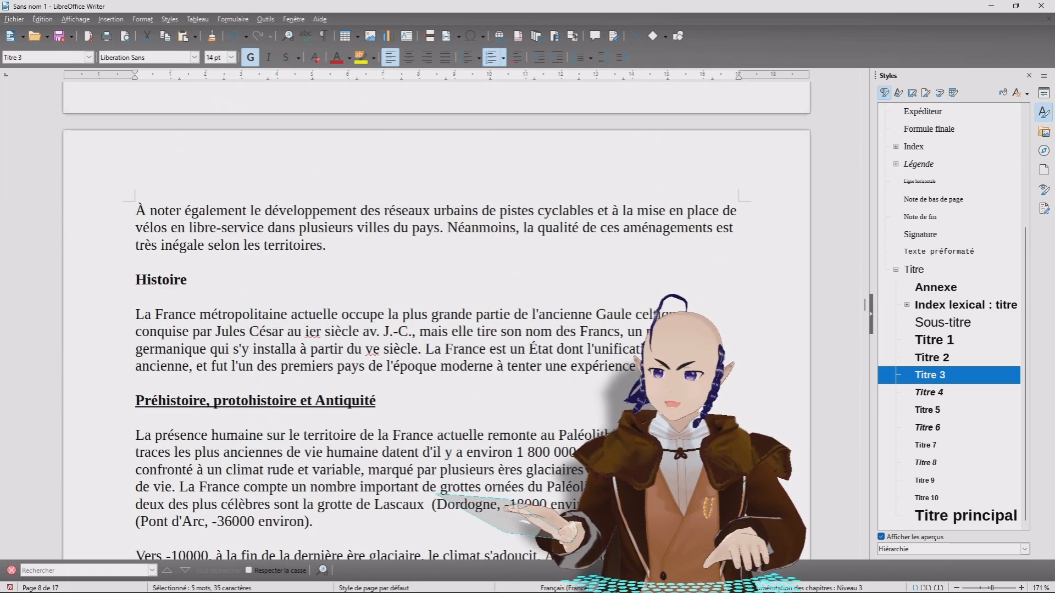
pyautogui.moveTo(188, 280); pyautogui.dragTo(136, 279)
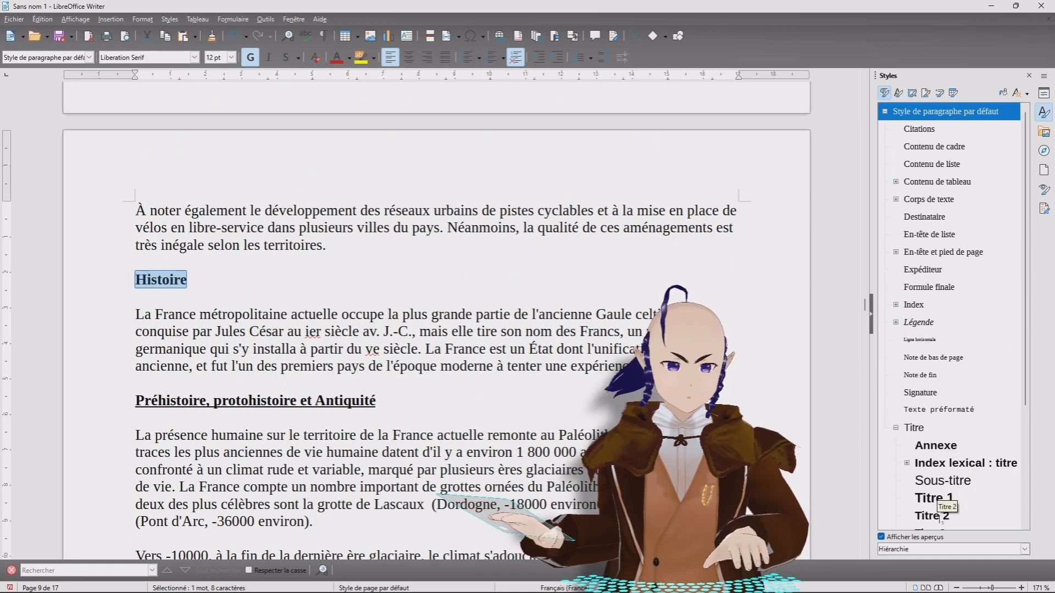
pyautogui.doubleClick(943, 517)
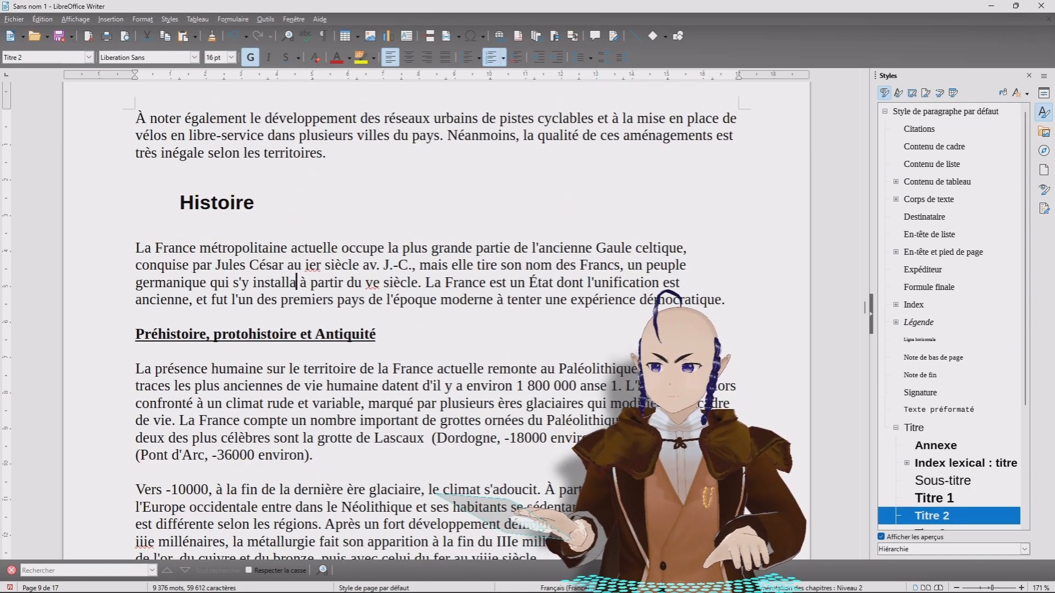
# Apply the Titre 3 paragraph style to the subheading Préhistoire, protohistoire et Antiquité in the Histoire section.
pyautogui.moveTo(378, 335); pyautogui.dragTo(136, 334)
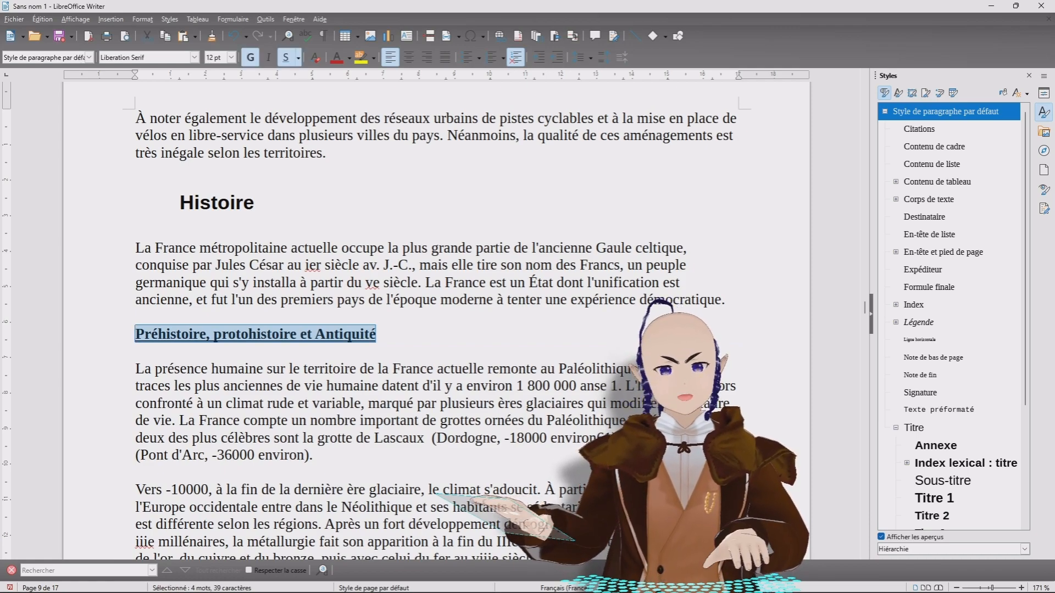
pyautogui.scroll(-1, 977, 435)
pyautogui.doubleClick(946, 481)
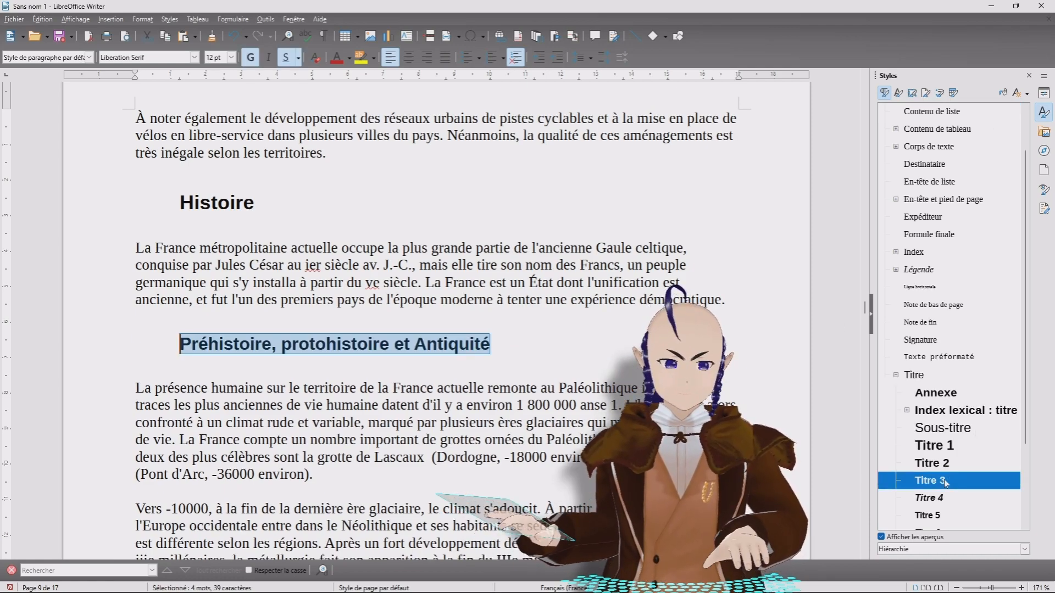
# Apply the Titre 3 paragraph style to the subheading Naissance, crises et transformations du royaume de France au Moyen Âge.
pyautogui.scroll(-20, 436, 322)
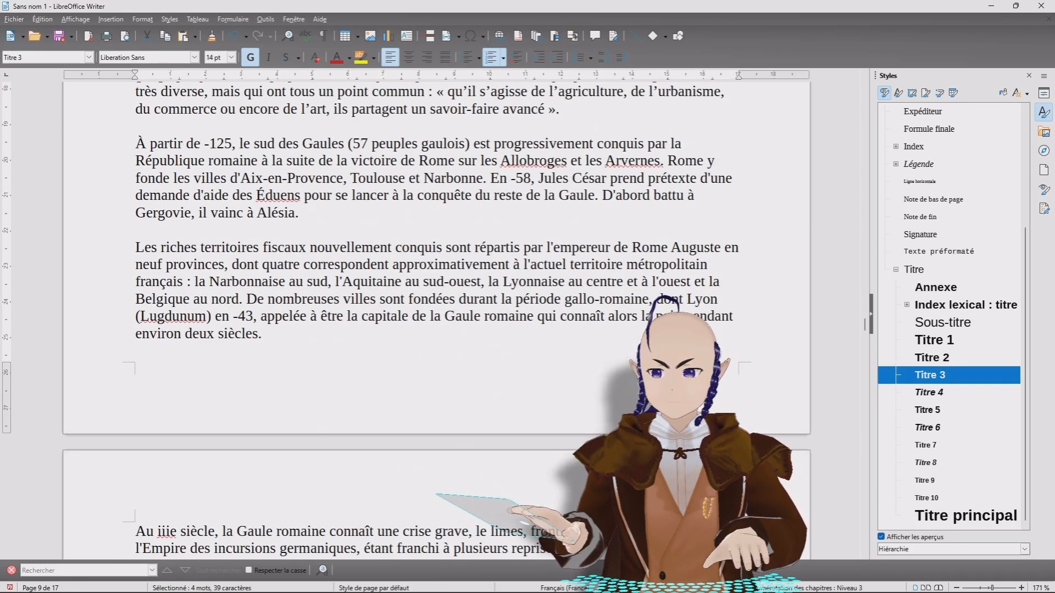
pyautogui.scroll(-5, 437, 321)
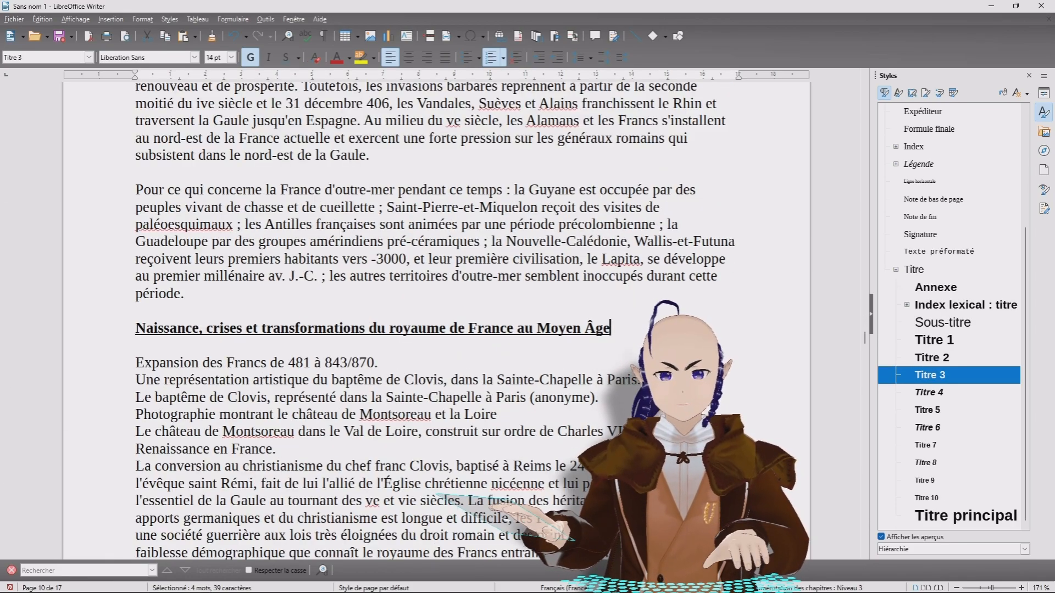
pyautogui.hotkey('shift', 'Home')
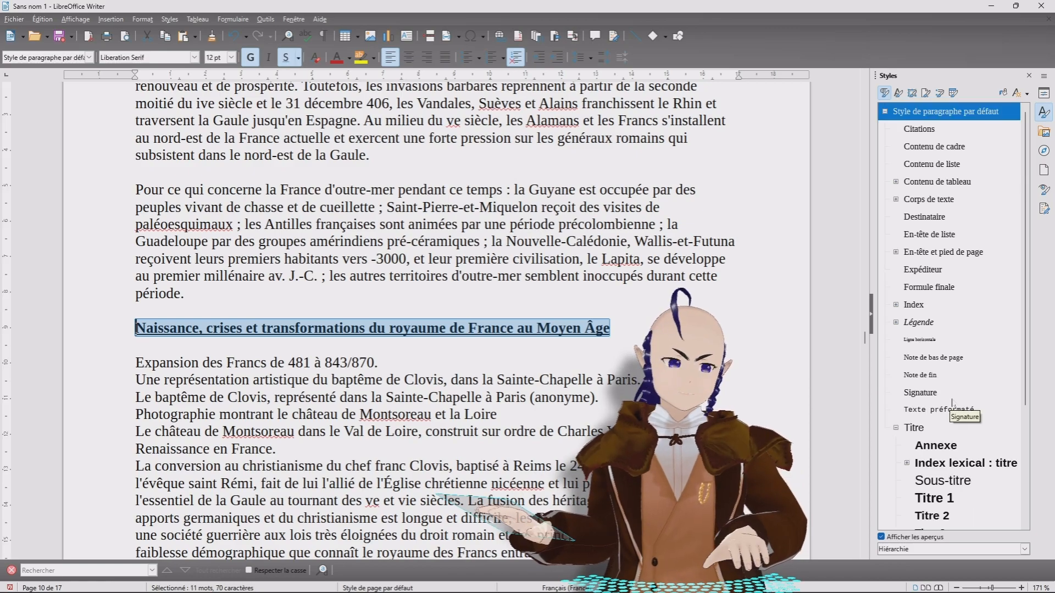
pyautogui.scroll(-2, 956, 417)
pyautogui.doubleClick(942, 430)
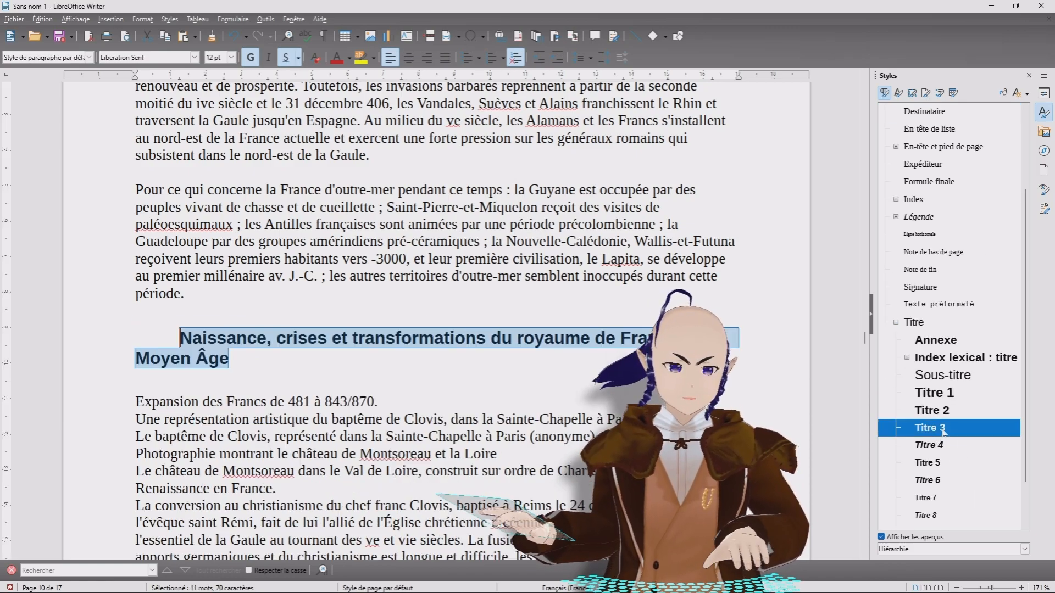
pyautogui.click(136, 382)
# Apply the Titre 3 paragraph style to the subheading De la Renaissance à la monarchie absolue (xvie au xviiie siècle).
pyautogui.scroll(-12, 436, 321)
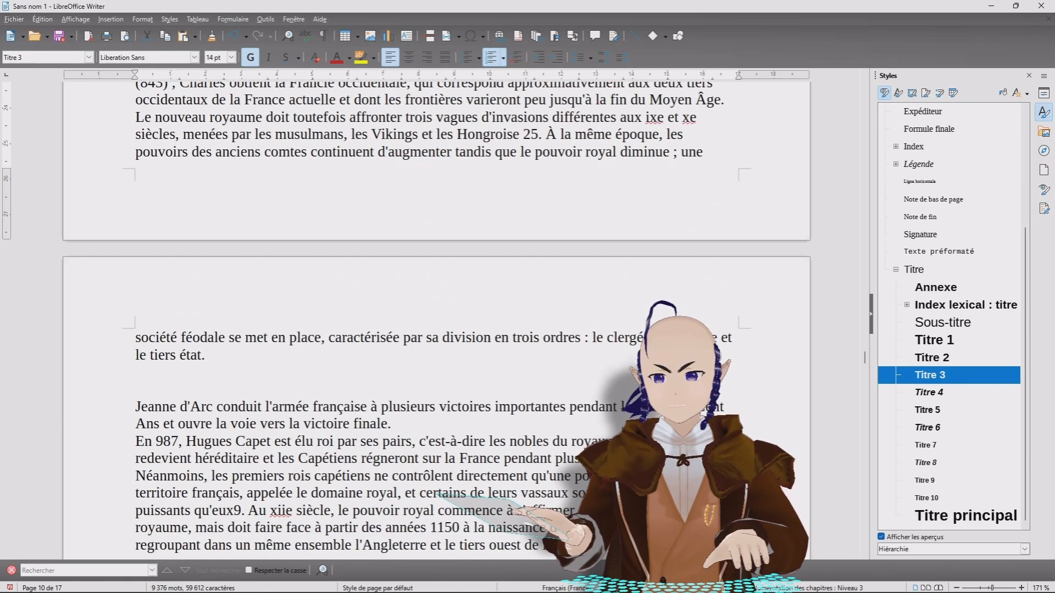
pyautogui.scroll(-11, 437, 321)
pyautogui.click(170, 183)
pyautogui.moveTo(171, 183); pyautogui.dragTo(135, 166)
pyautogui.scroll(-3, 935, 329)
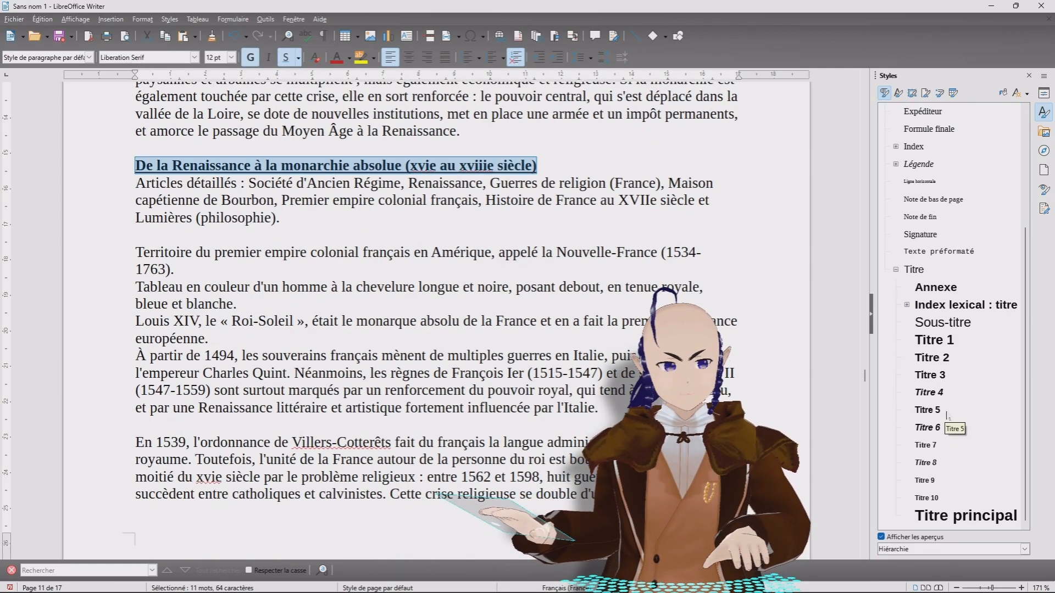
pyautogui.doubleClick(912, 378)
# Apply the Titre 3 paragraph style to the subheading Révolutions, républiques, monarchies et empires (1789-1914).
pyautogui.scroll(-15, 437, 321)
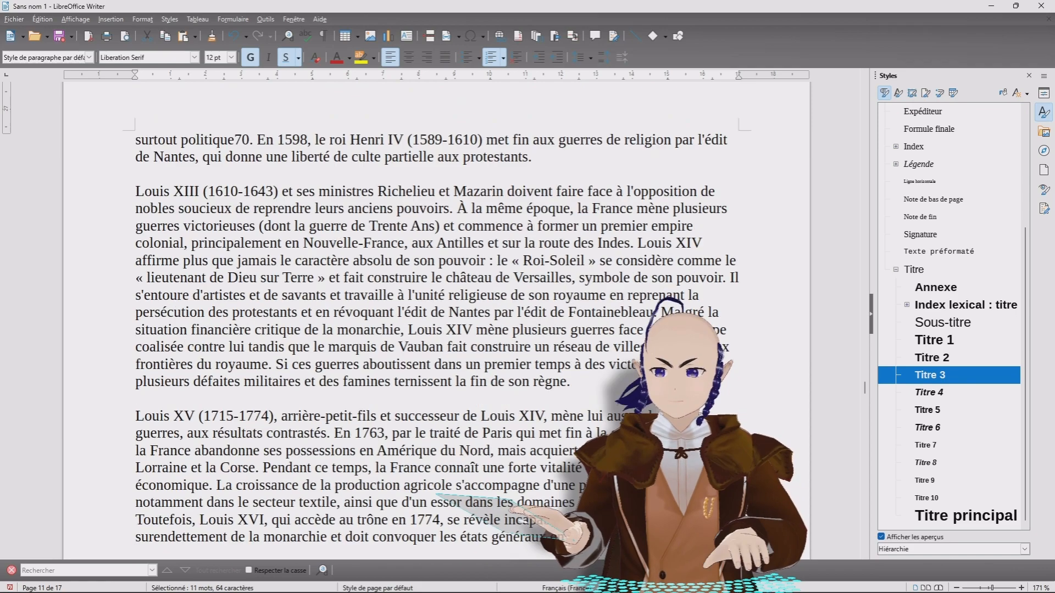
pyautogui.moveTo(526, 431); pyautogui.dragTo(136, 430)
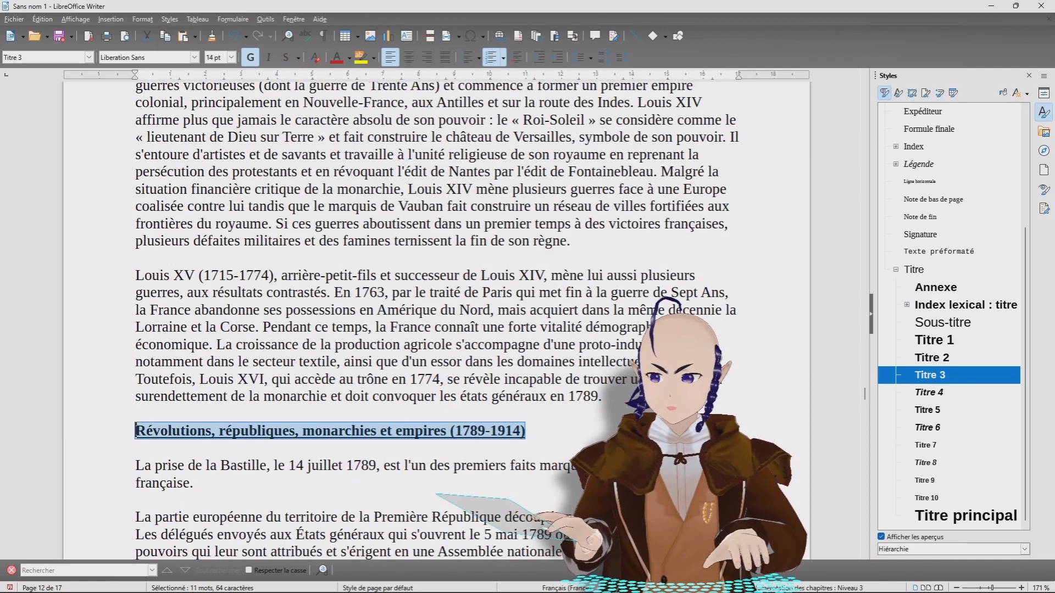
pyautogui.scroll(-3, 961, 459)
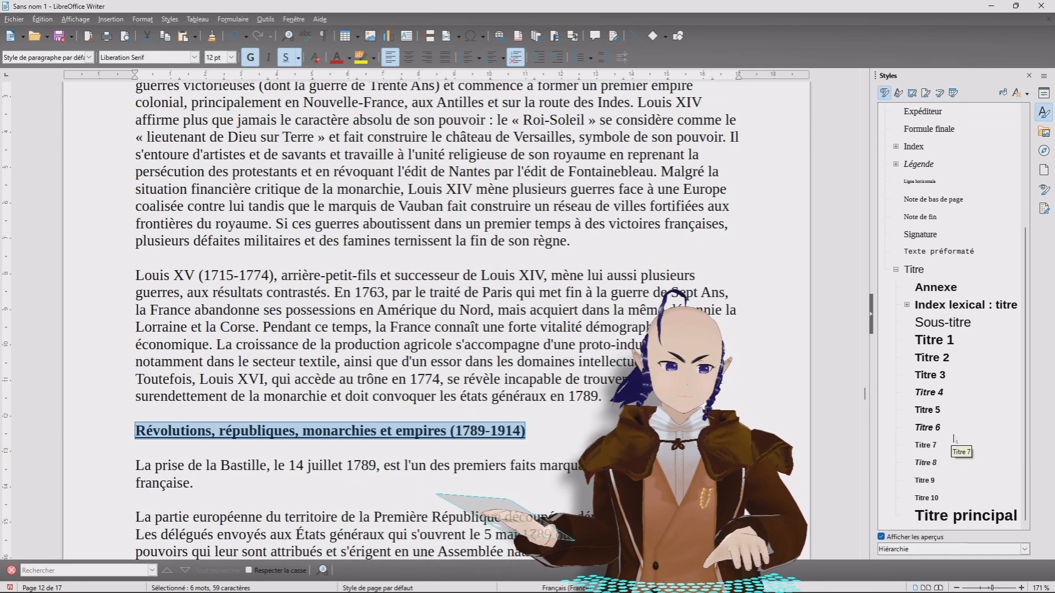
pyautogui.doubleClick(940, 378)
# Apply the Titre 3 paragraph style to the subheading La France dans les deux guerres mondiales (1914-1945).
pyautogui.scroll(-20, 437, 321)
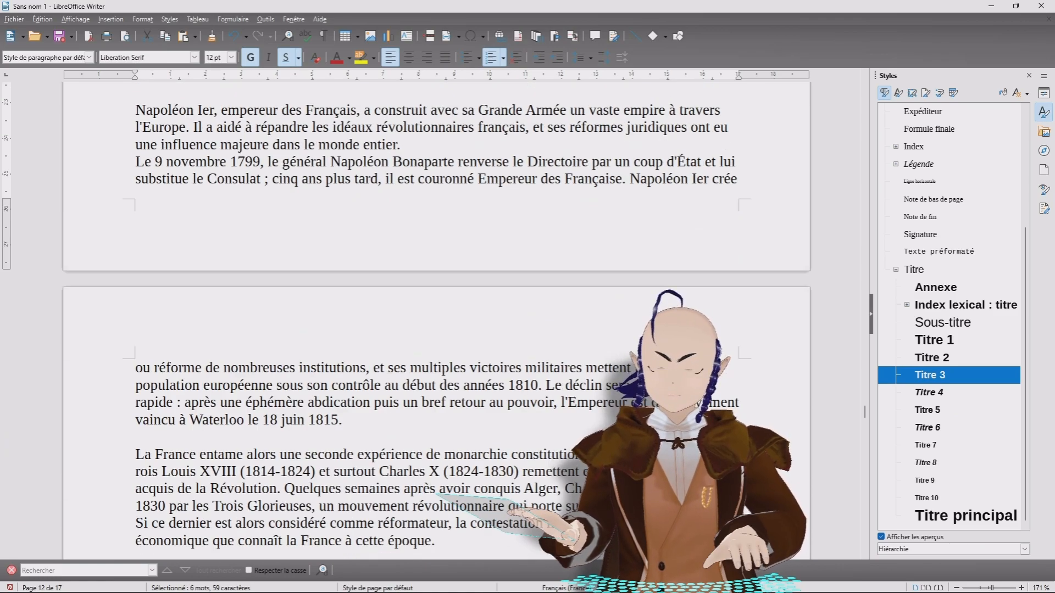
pyautogui.scroll(-3, 437, 322)
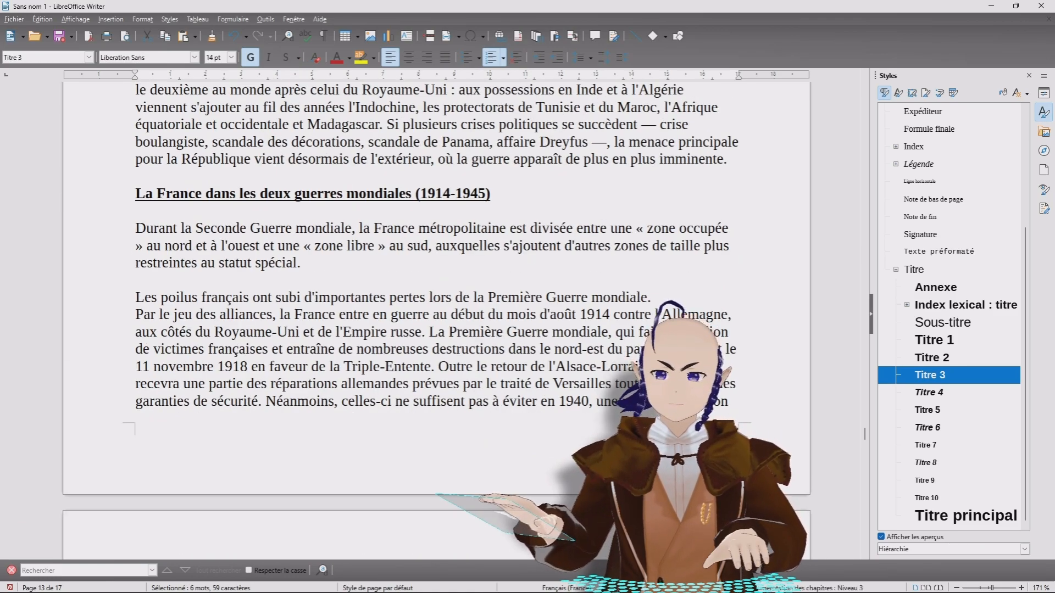
pyautogui.moveTo(491, 194); pyautogui.dragTo(136, 193)
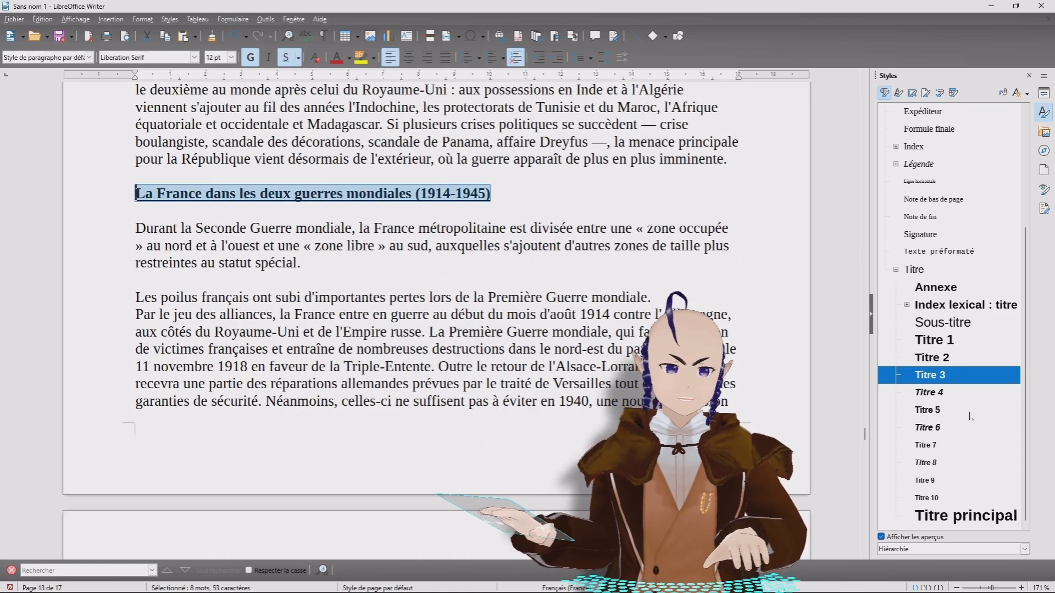
pyautogui.scroll(-2, 963, 461)
pyautogui.click(945, 431)
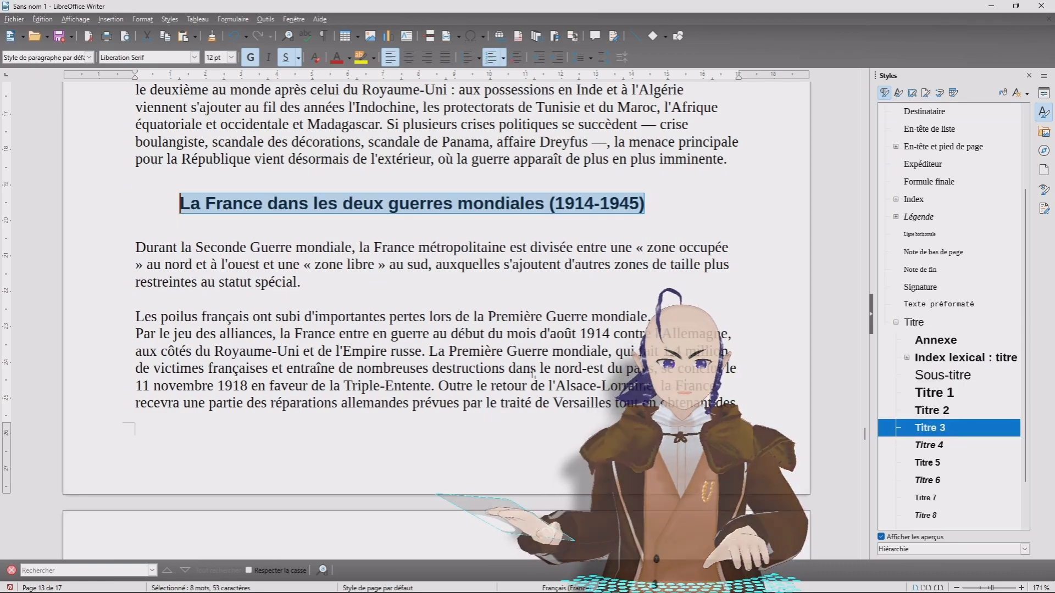
# Apply the Titre 3 paragraph style to the subheading La Libération, gaullisme et crise politique (1945-1968).
pyautogui.scroll(-20, 669, 295)
pyautogui.scroll(-1, 436, 321)
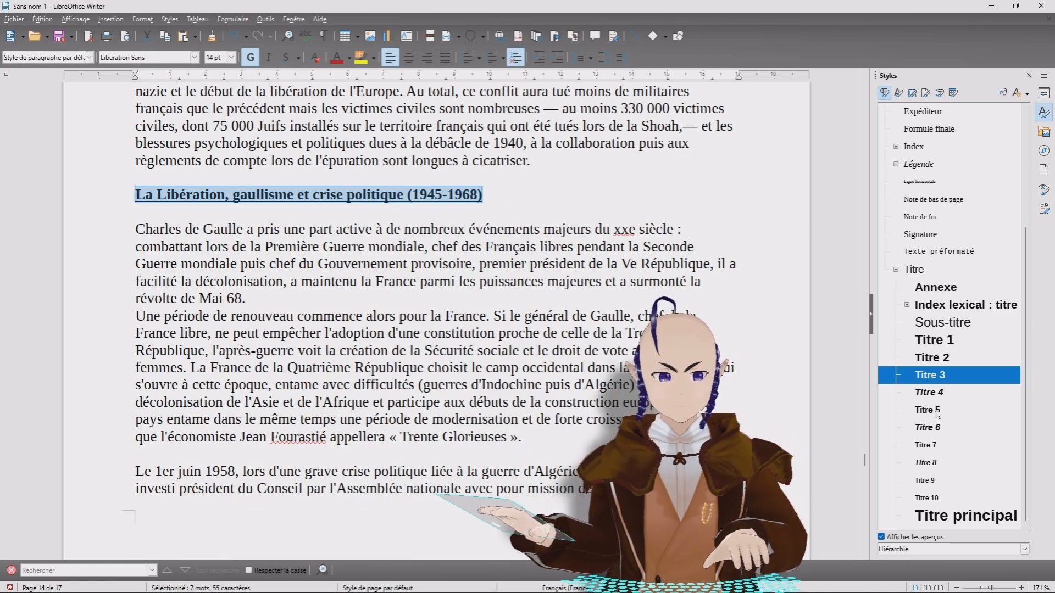
pyautogui.scroll(-2, 954, 499)
pyautogui.doubleClick(930, 428)
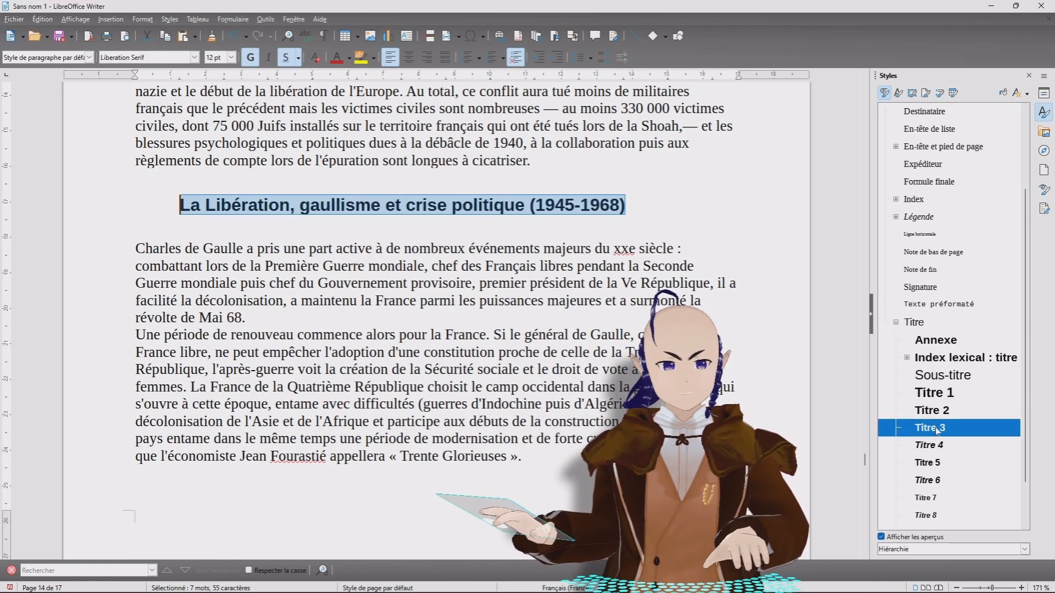
# Apply the Titre 2 paragraph style to the section heading Politique et administration.
pyautogui.scroll(-7, 385, 329)
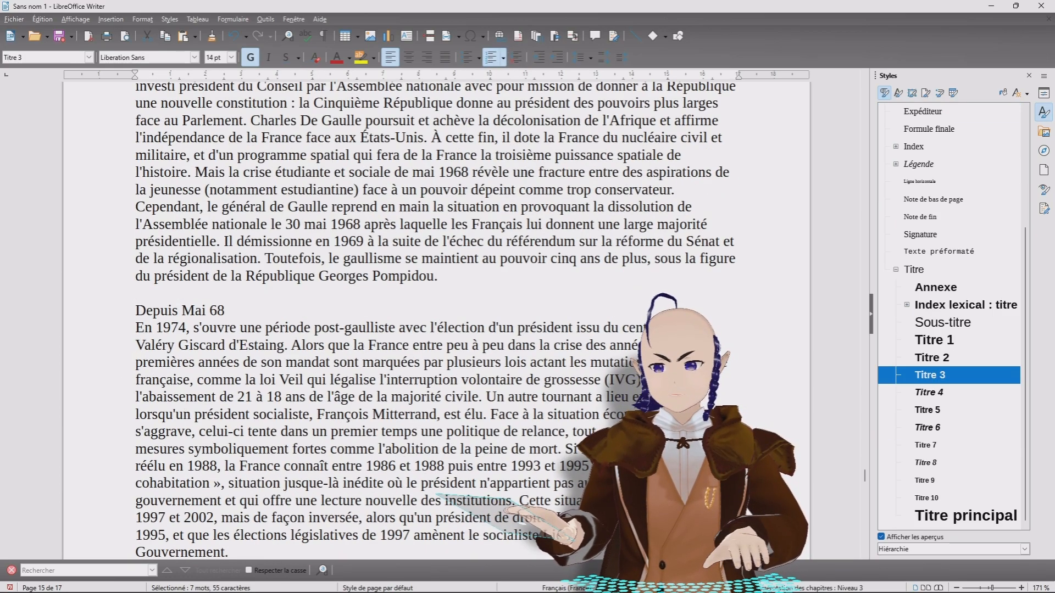
pyautogui.scroll(-18, 385, 330)
pyautogui.scroll(-6, 384, 330)
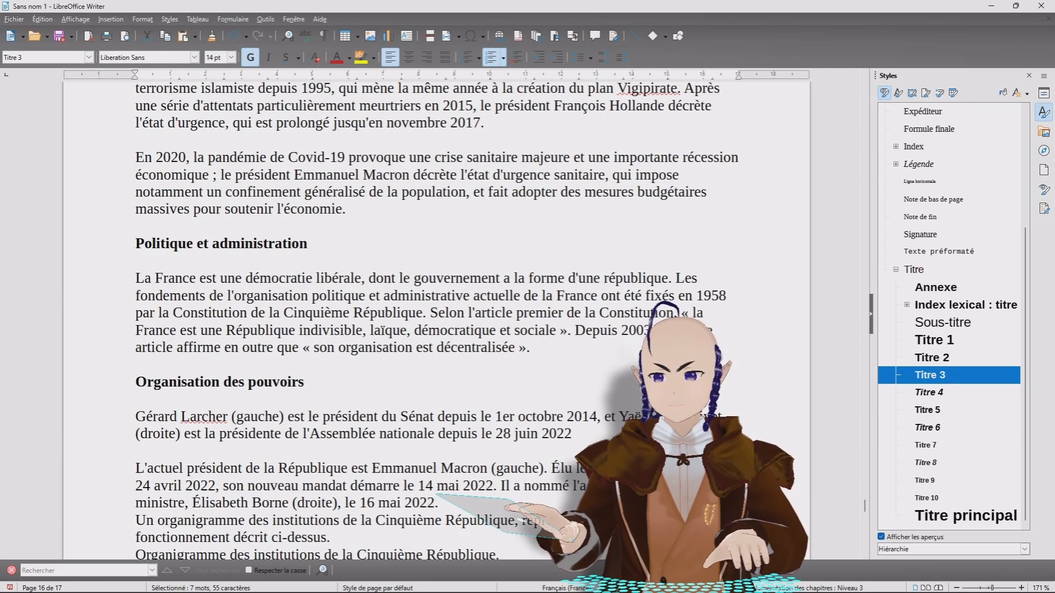
pyautogui.moveTo(308, 243); pyautogui.dragTo(135, 243)
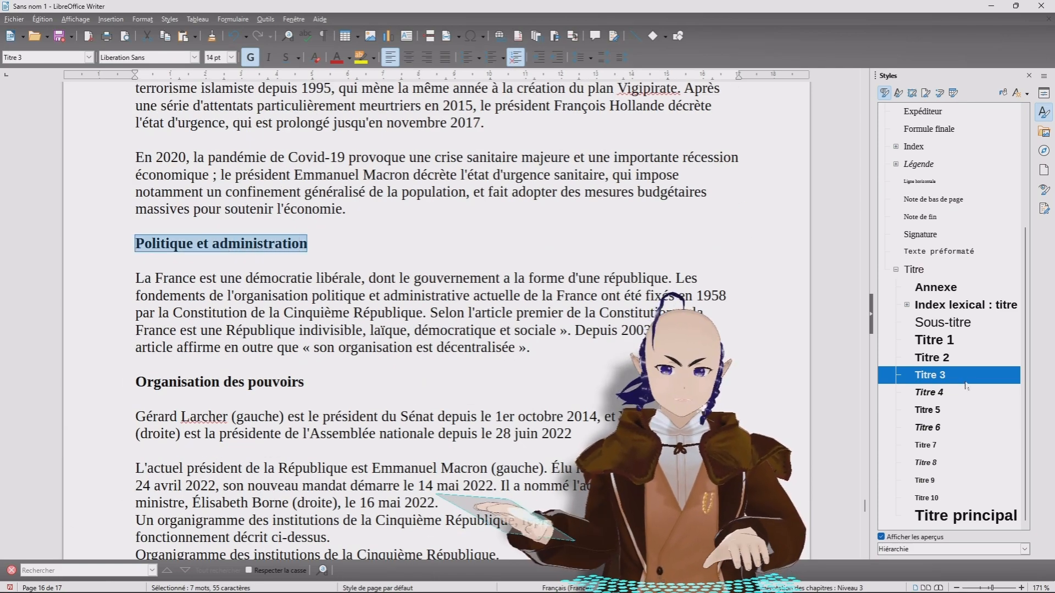
pyautogui.doubleClick(945, 517)
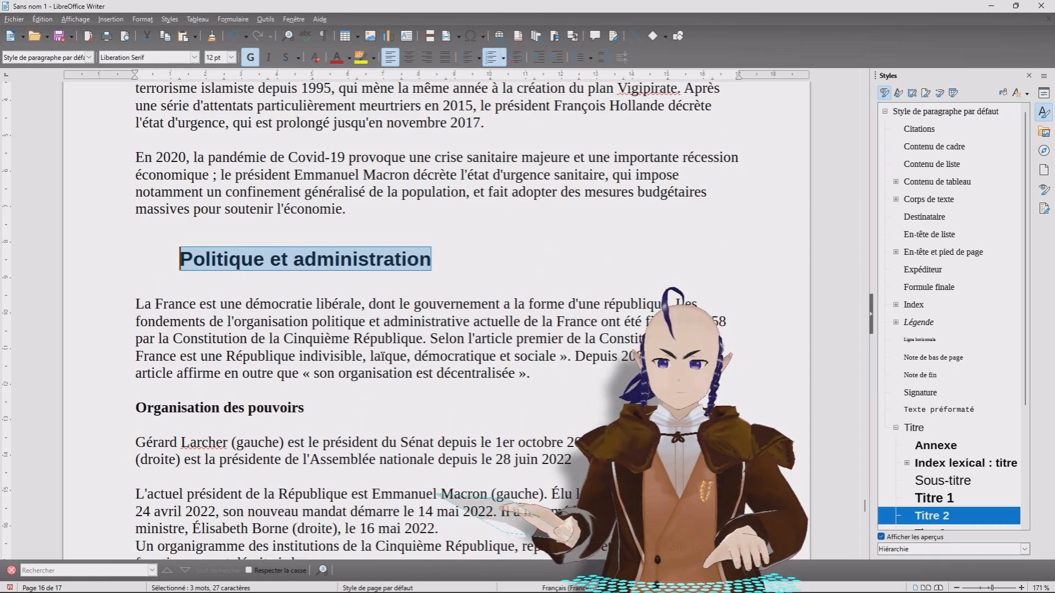
# Apply the Titre 2 paragraph style to the heading Organisation des pouvoirs.
pyautogui.moveTo(304, 408); pyautogui.dragTo(135, 408)
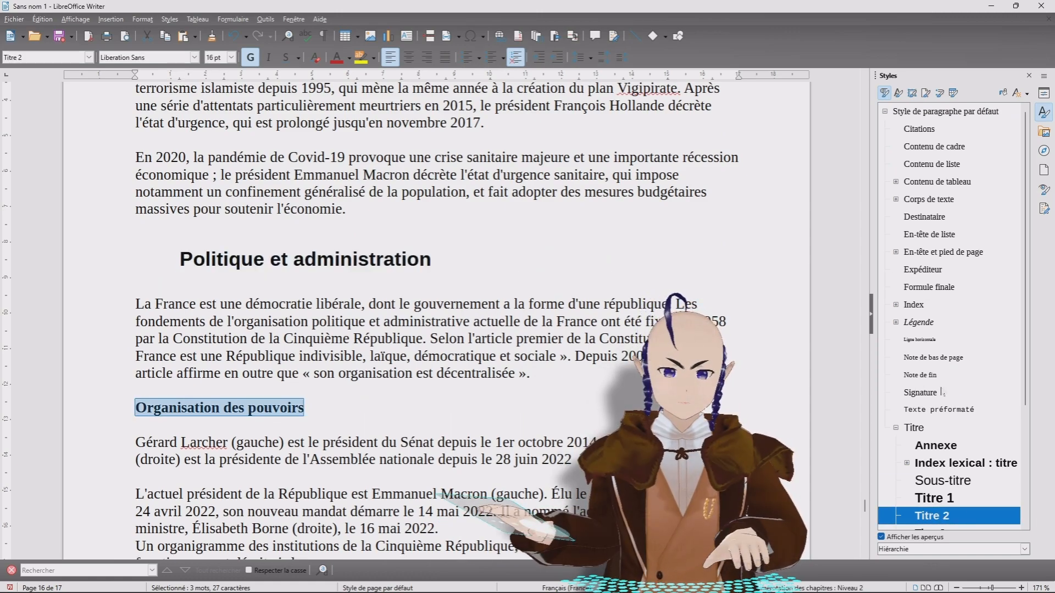
pyautogui.scroll(-1, 955, 484)
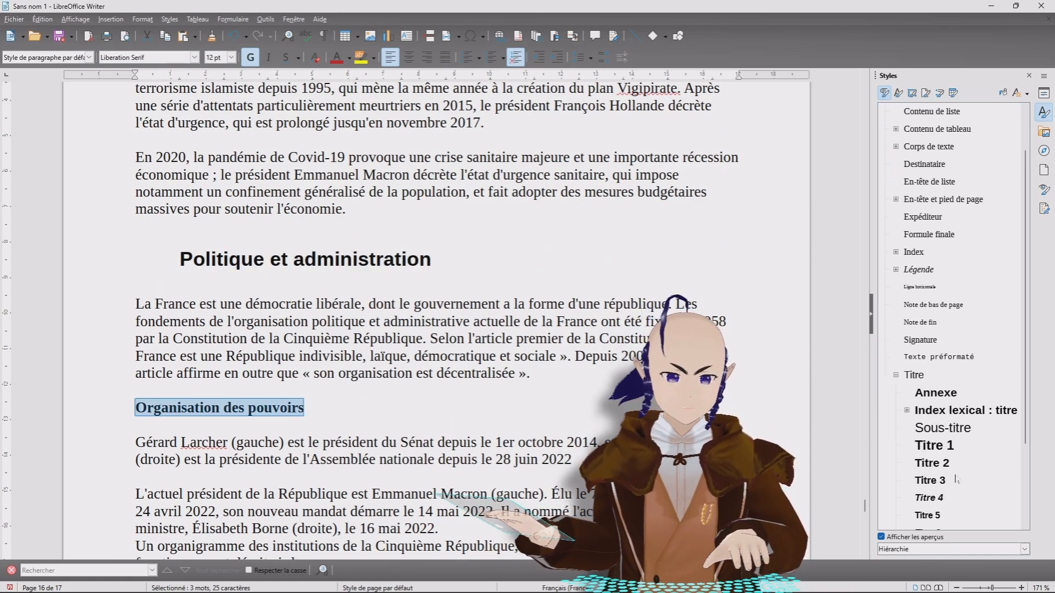
pyautogui.doubleClick(945, 464)
pyautogui.click(472, 420)
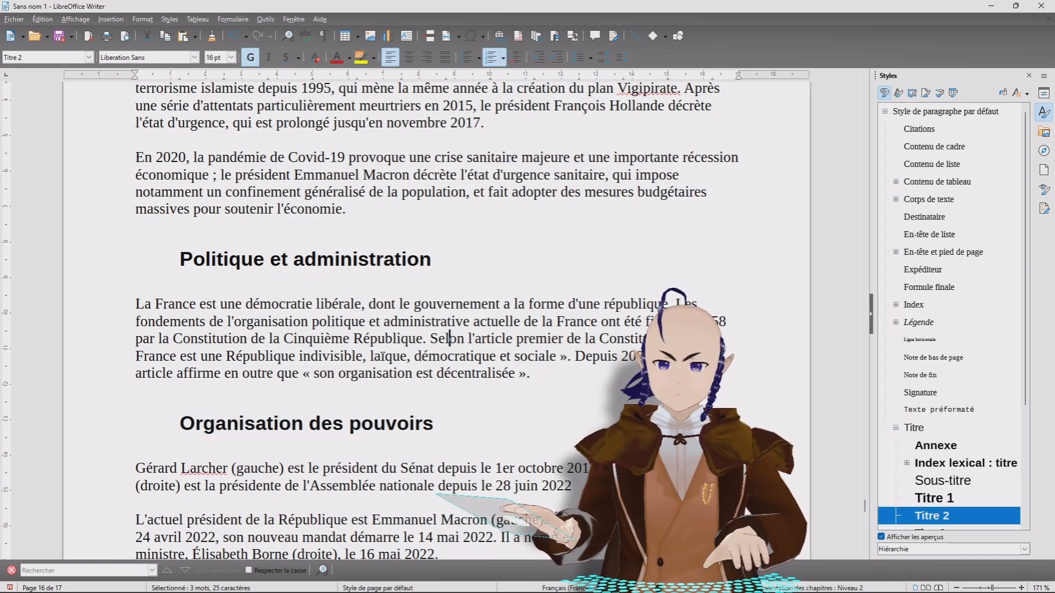
pyautogui.scroll(-13, 455, 338)
pyautogui.scroll(-14, 455, 330)
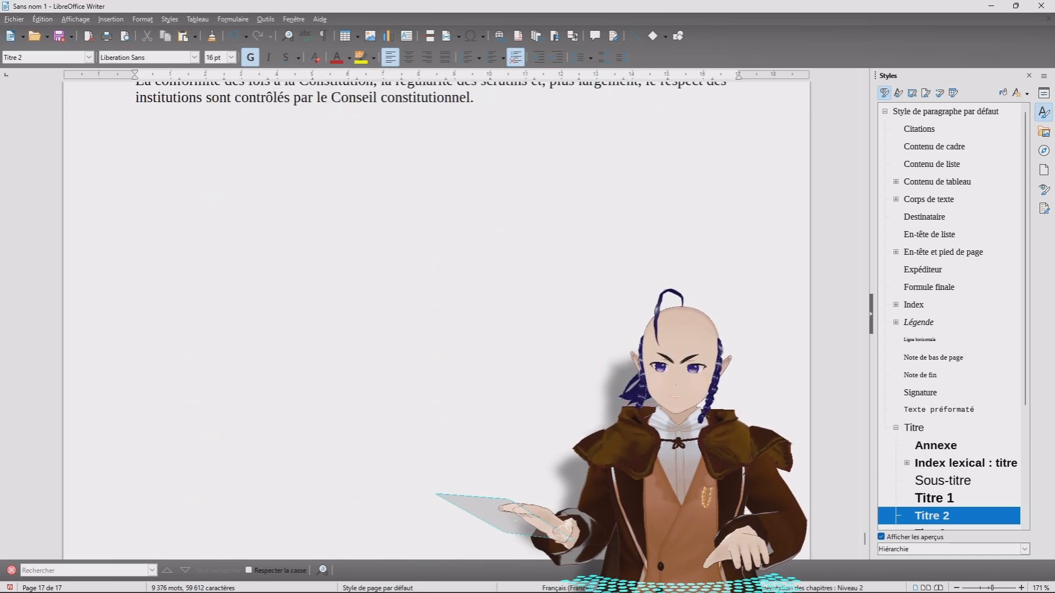
pyautogui.click(455, 308)
pyautogui.scroll(5, 455, 308)
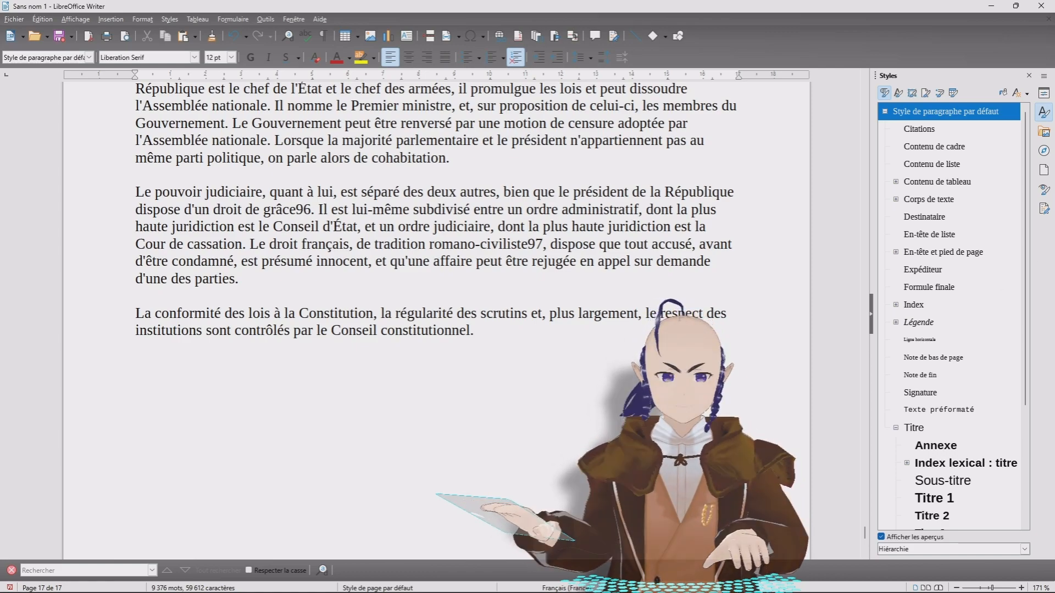
# Display the document outline in the Navigator and expand the Géographie and Histoire headings.
pyautogui.scroll(15, 437, 318)
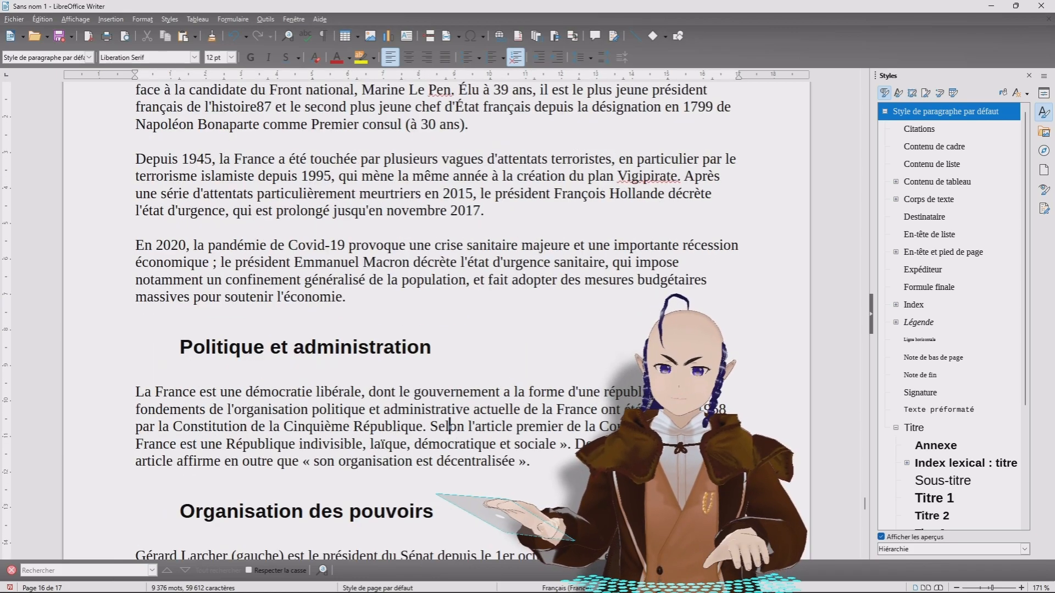
pyautogui.click(1043, 152)
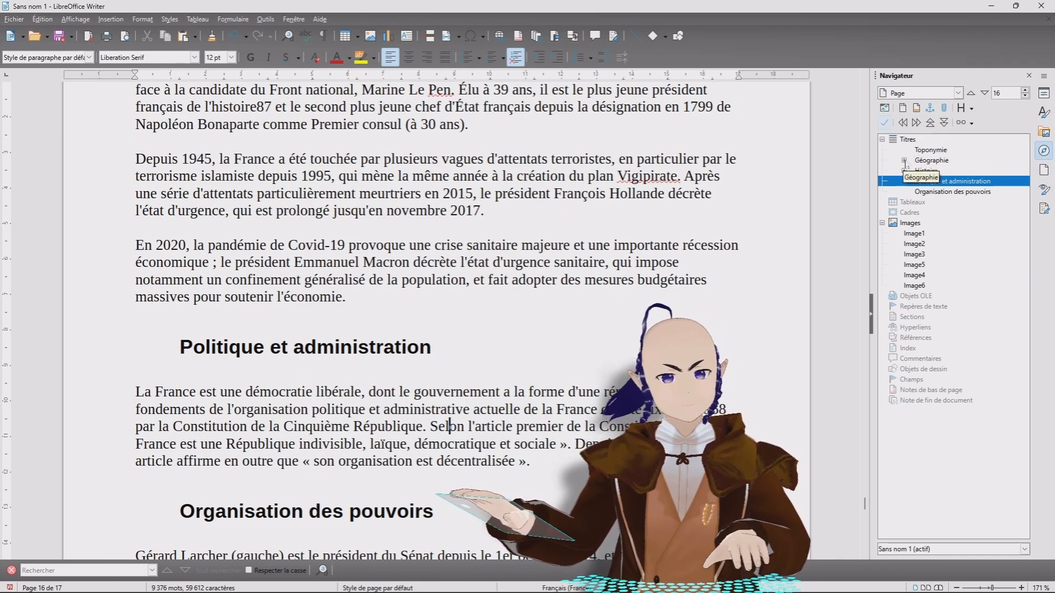
pyautogui.click(904, 161)
pyautogui.click(905, 244)
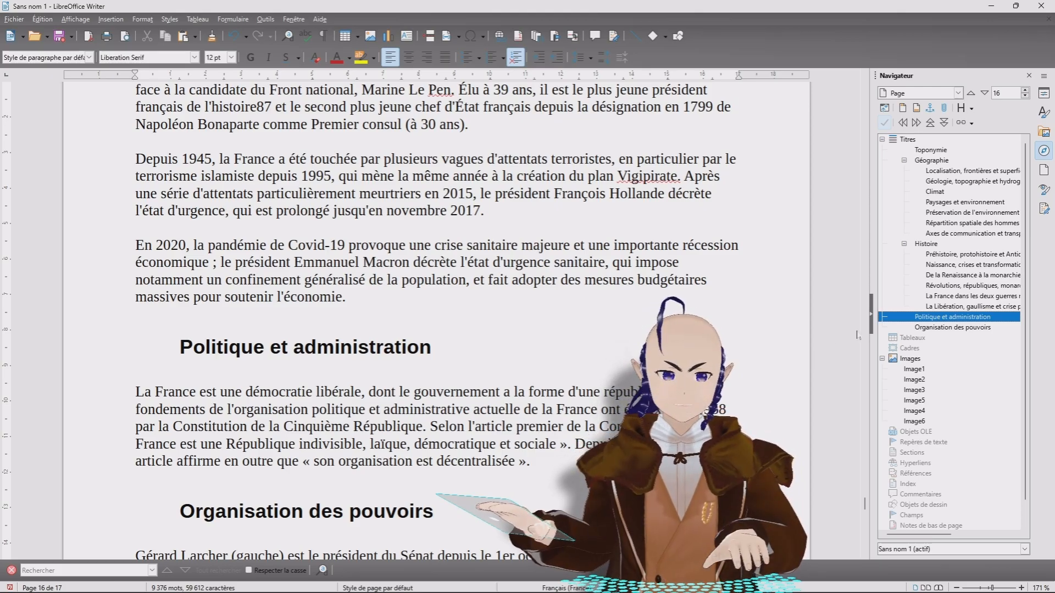
# Insert a page break before the main title LA FRANCE to create a blank first page.
pyautogui.moveTo(864, 505); pyautogui.dragTo(862, 83)
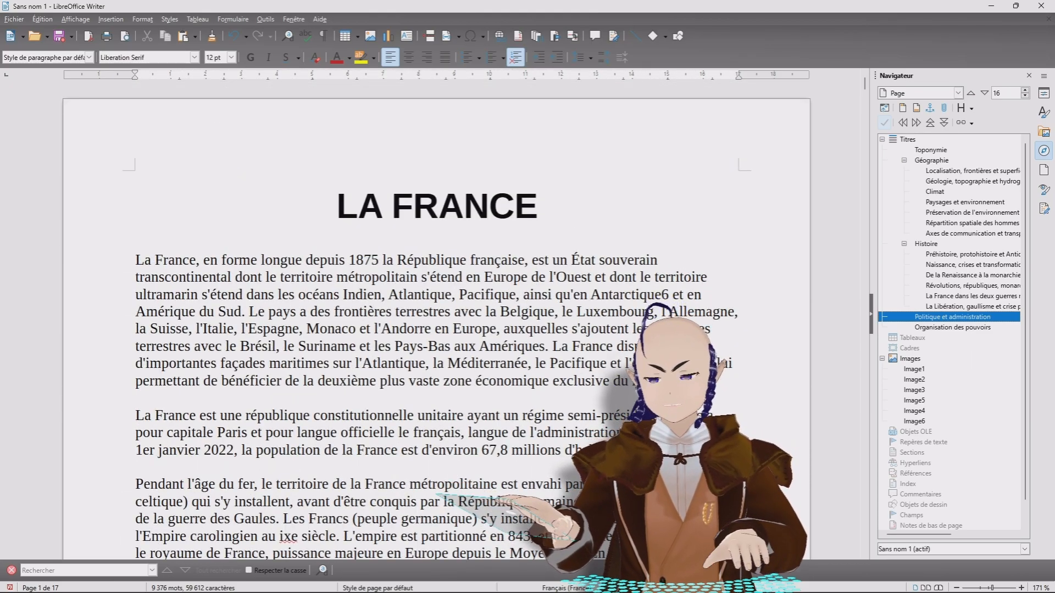
pyautogui.click(337, 207)
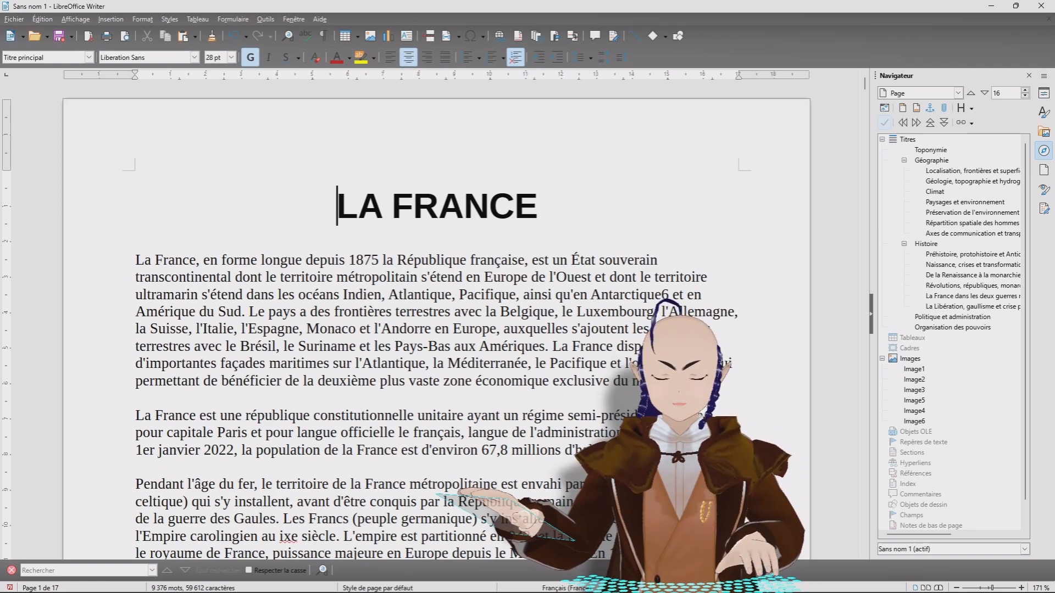
pyautogui.hotkey('ctrl', 'Return')
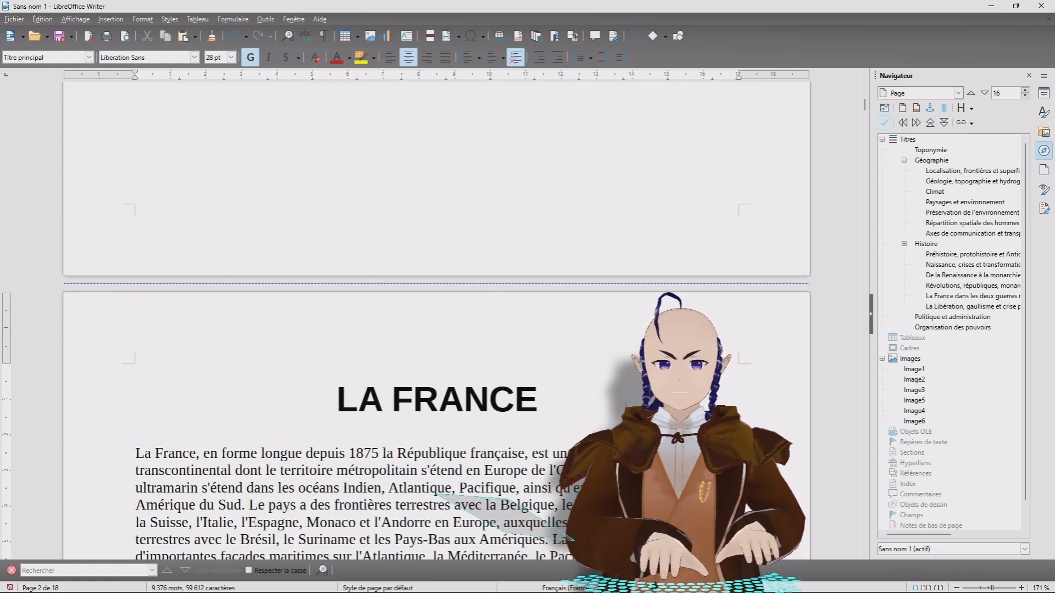
# Start a table of contents on the blank first page and set its title to Sommaire.
pyautogui.scroll(15, 437, 318)
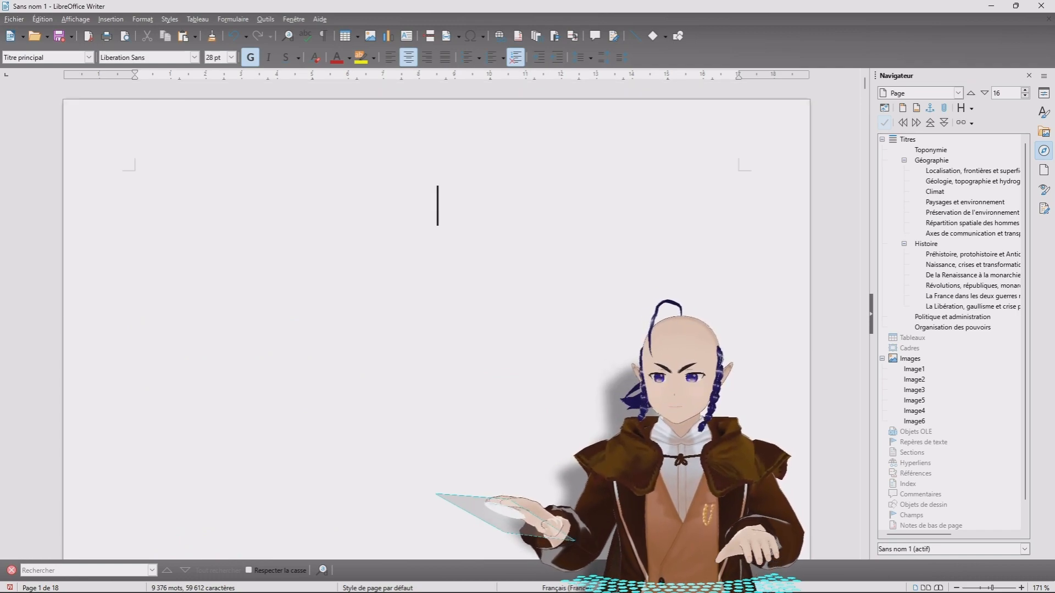
pyautogui.click(109, 19)
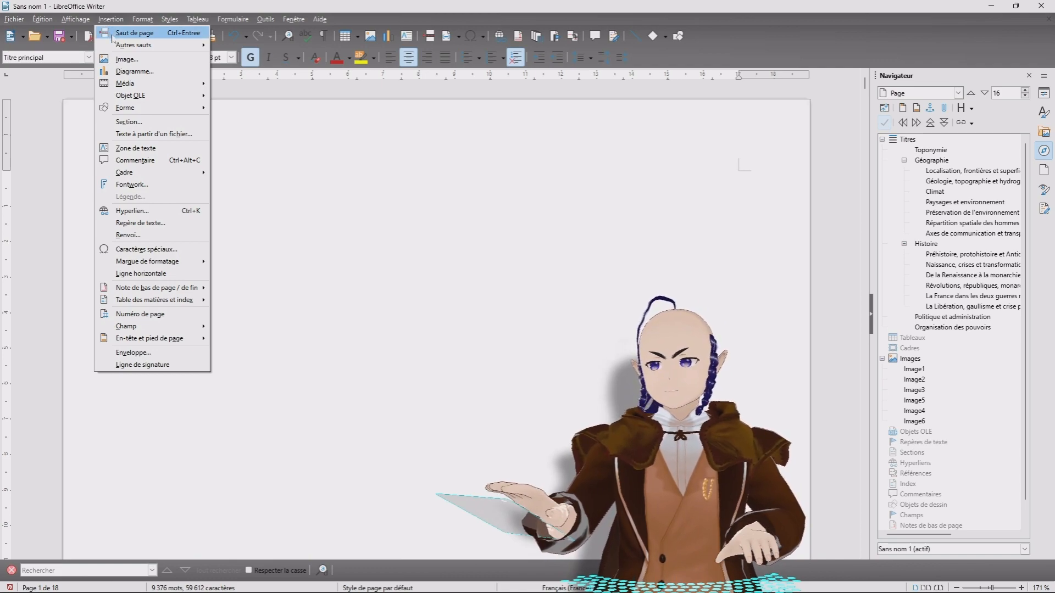
pyautogui.moveTo(170, 302)
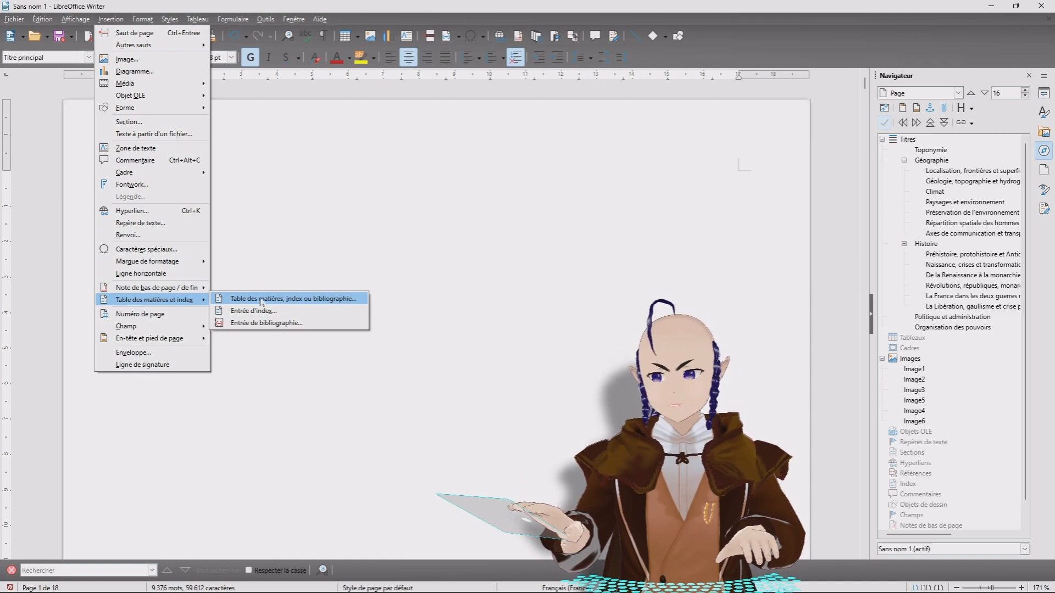
pyautogui.click(280, 300)
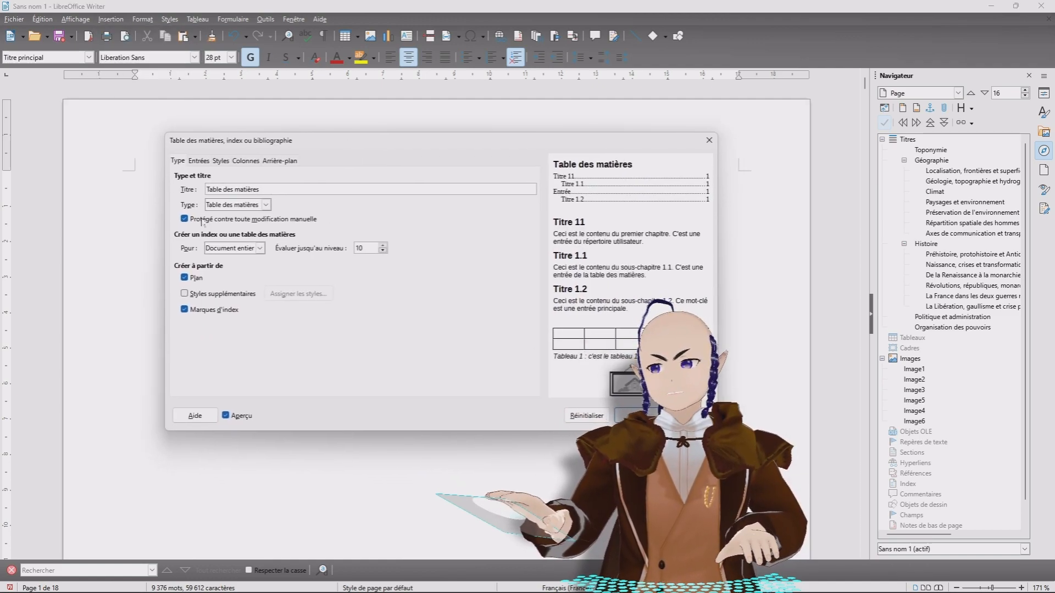
pyautogui.tripleClick(207, 190)
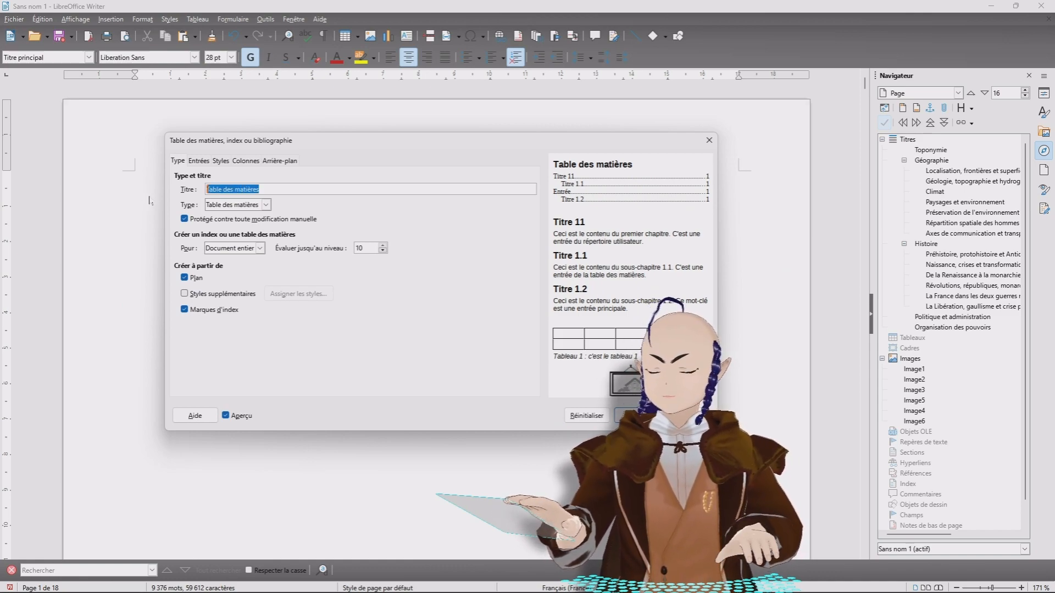
pyautogui.write('So')
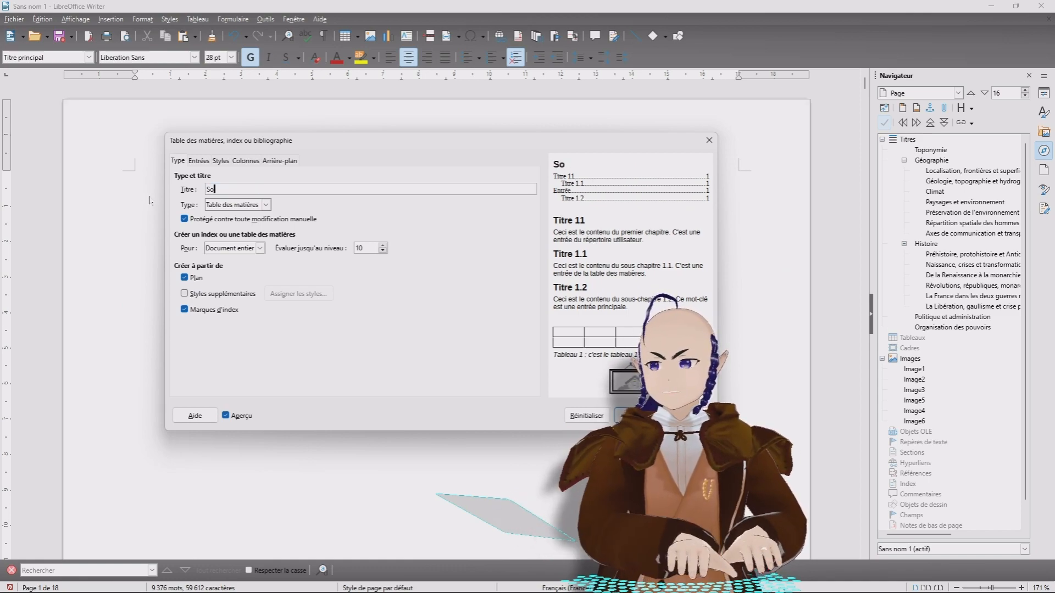
pyautogui.write('mmaire')
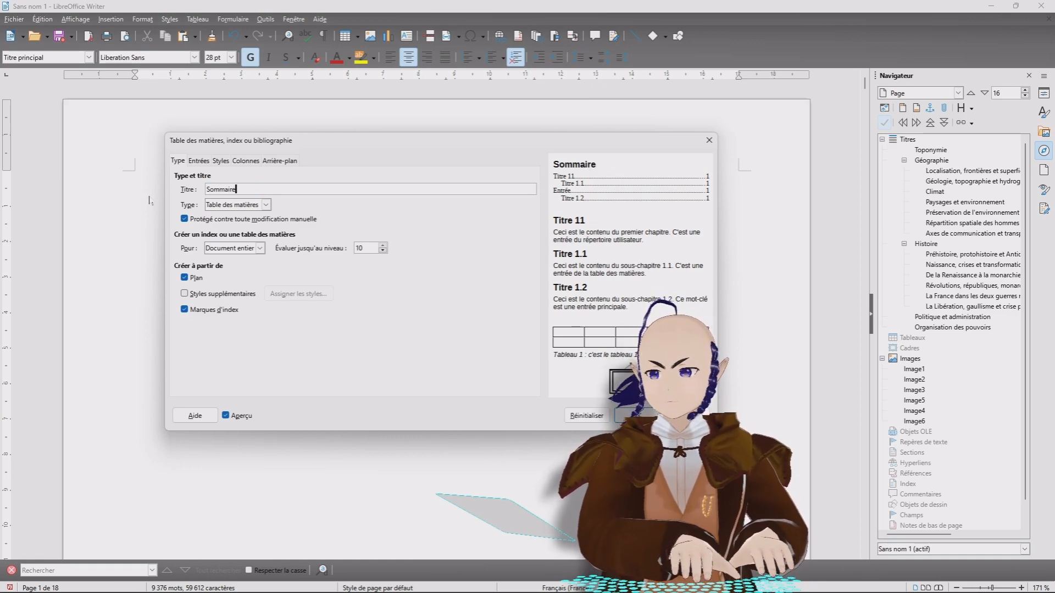
# Give the table of contents a Bleu clair 4 background colour and insert it into the document.
pyautogui.click(199, 161)
pyautogui.click(221, 164)
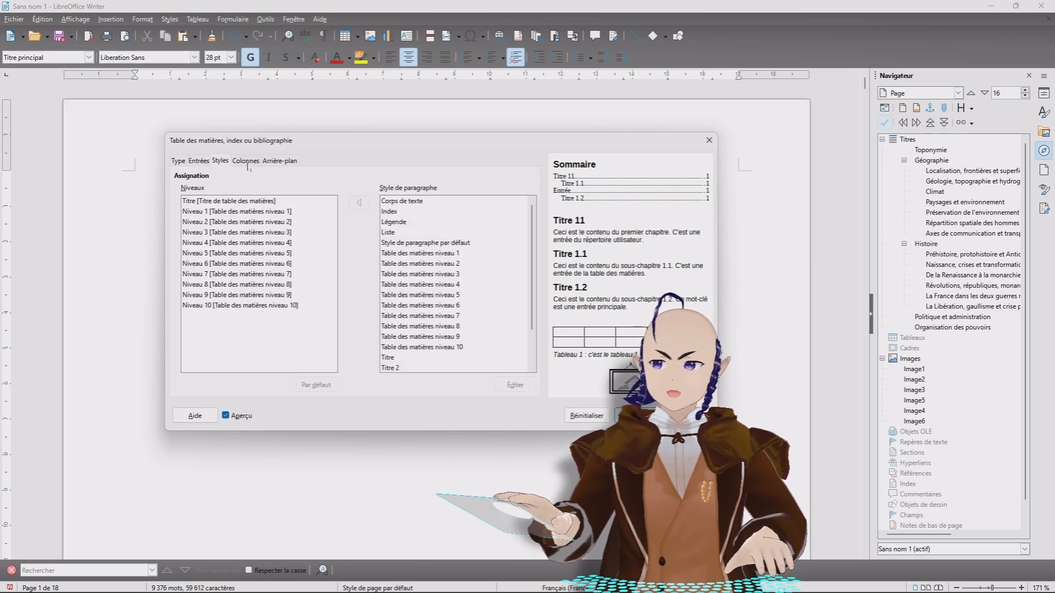
pyautogui.click(246, 164)
pyautogui.click(277, 162)
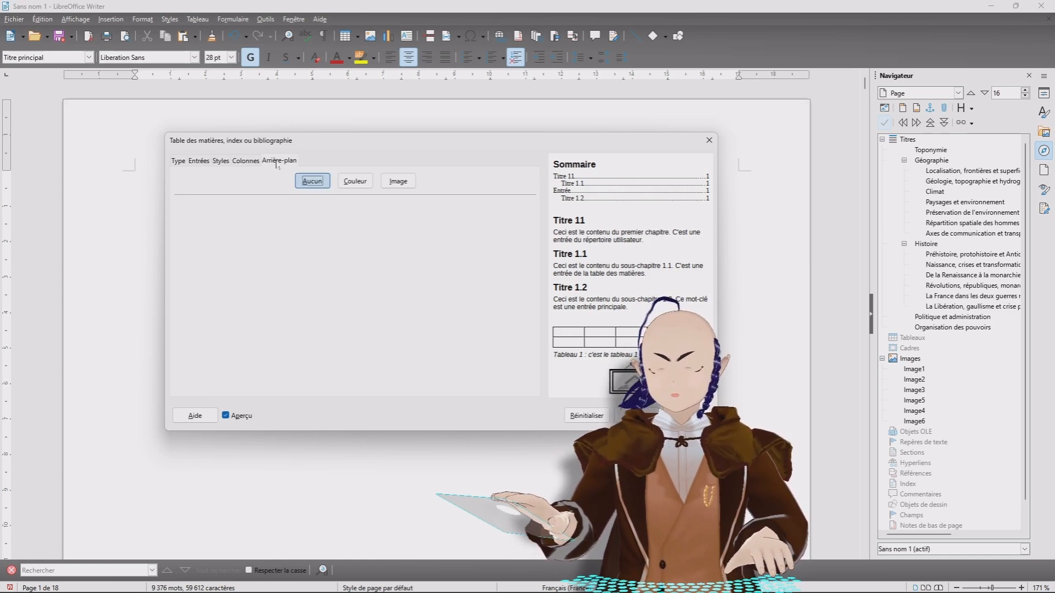
pyautogui.click(252, 165)
pyautogui.click(274, 163)
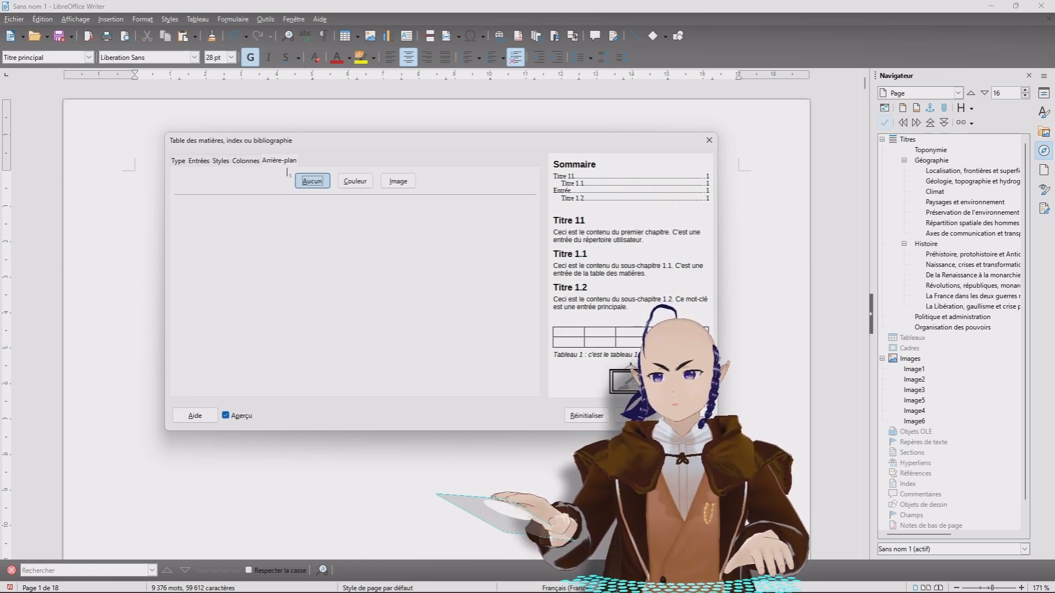
pyautogui.click(355, 182)
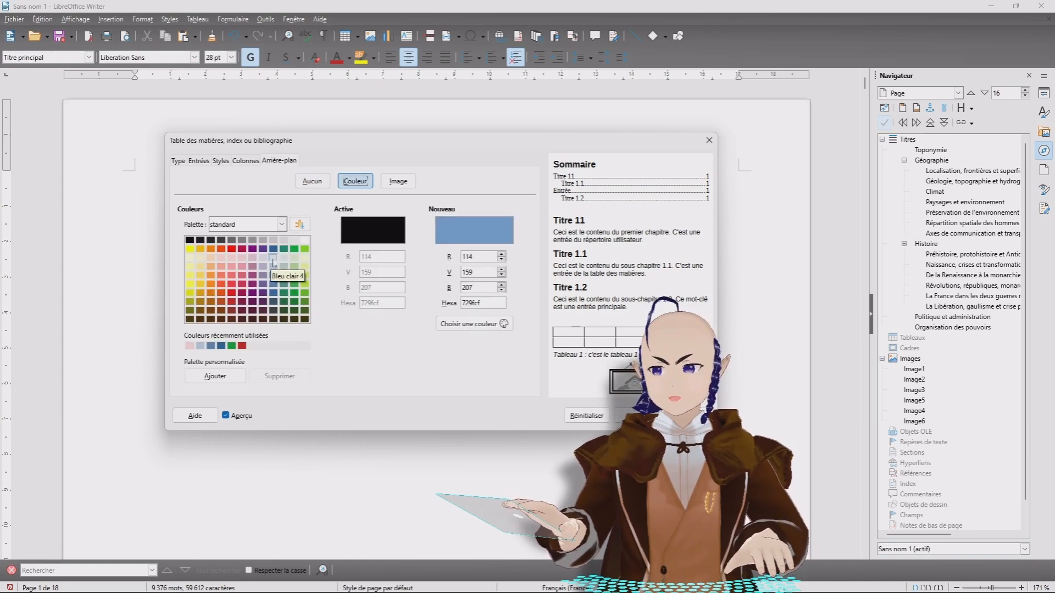
pyautogui.click(273, 257)
pyautogui.moveTo(525, 142); pyautogui.dragTo(420, 130)
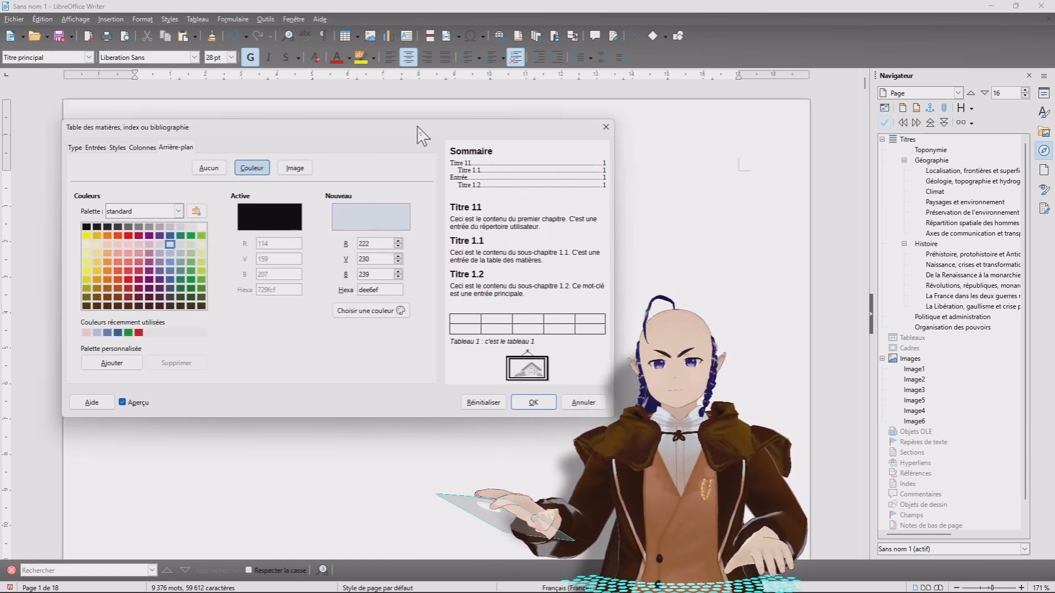
pyautogui.click(533, 403)
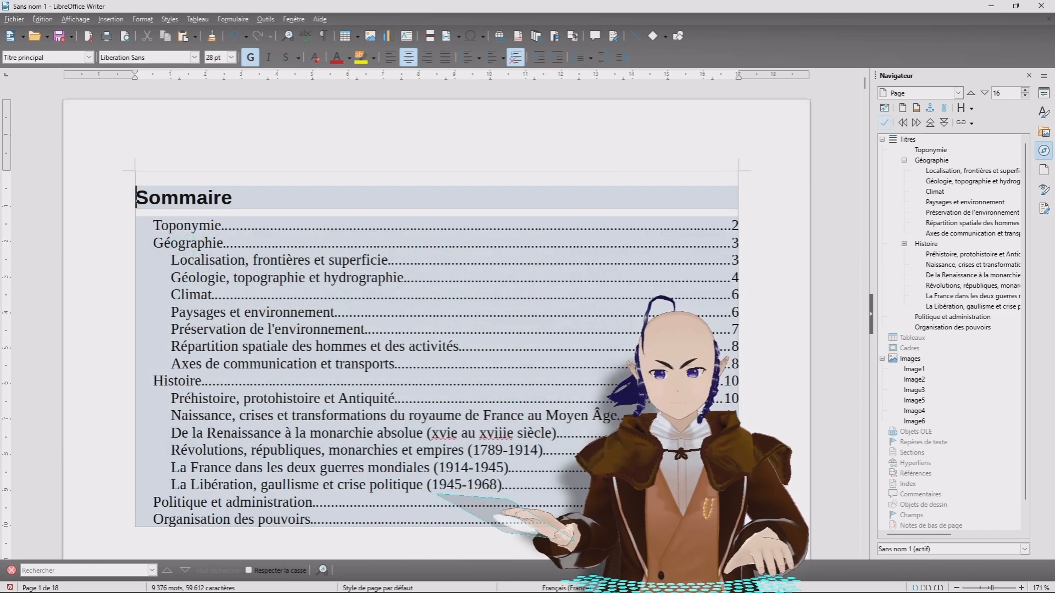
pyautogui.scroll(-3, 379, 329)
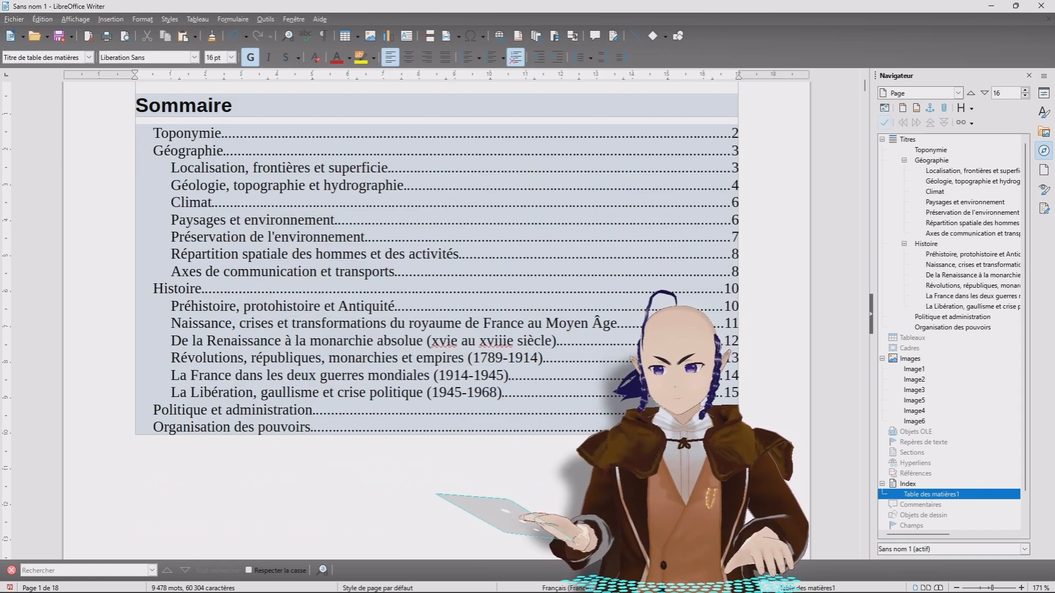
pyautogui.click(438, 471)
pyautogui.scroll(-1, 438, 440)
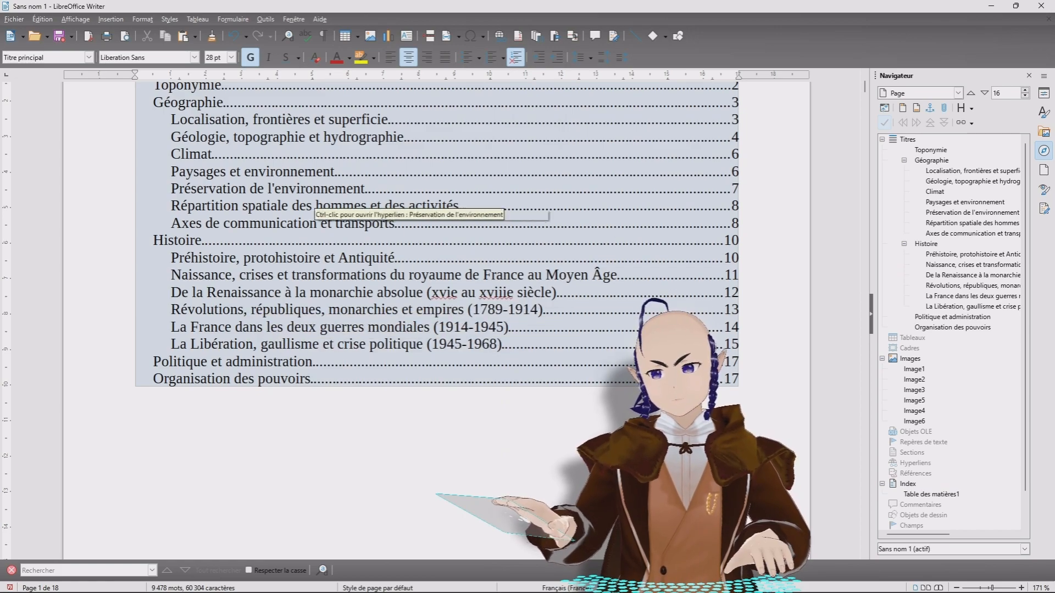
pyautogui.scroll(2, 384, 308)
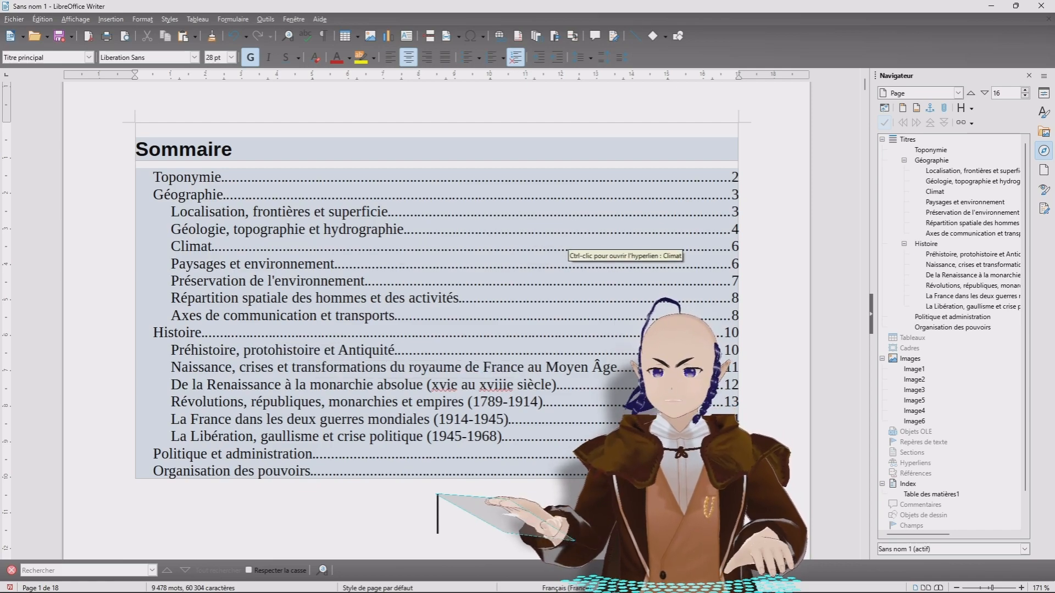
# Go to the Climat heading and to the Histoire heading from the Navigator outline.
pyautogui.rightClick(939, 192)
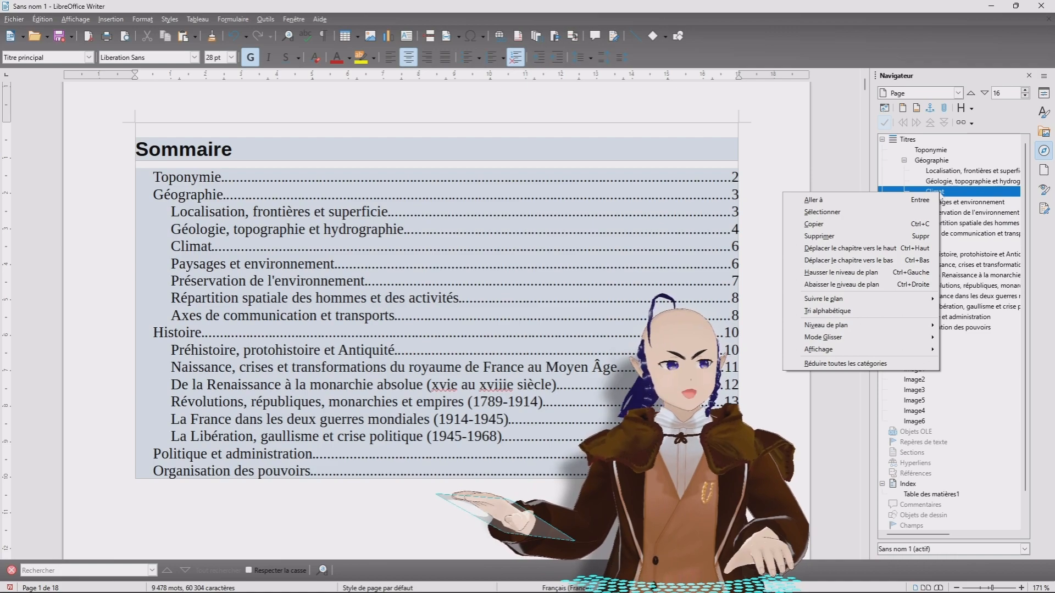
pyautogui.click(878, 201)
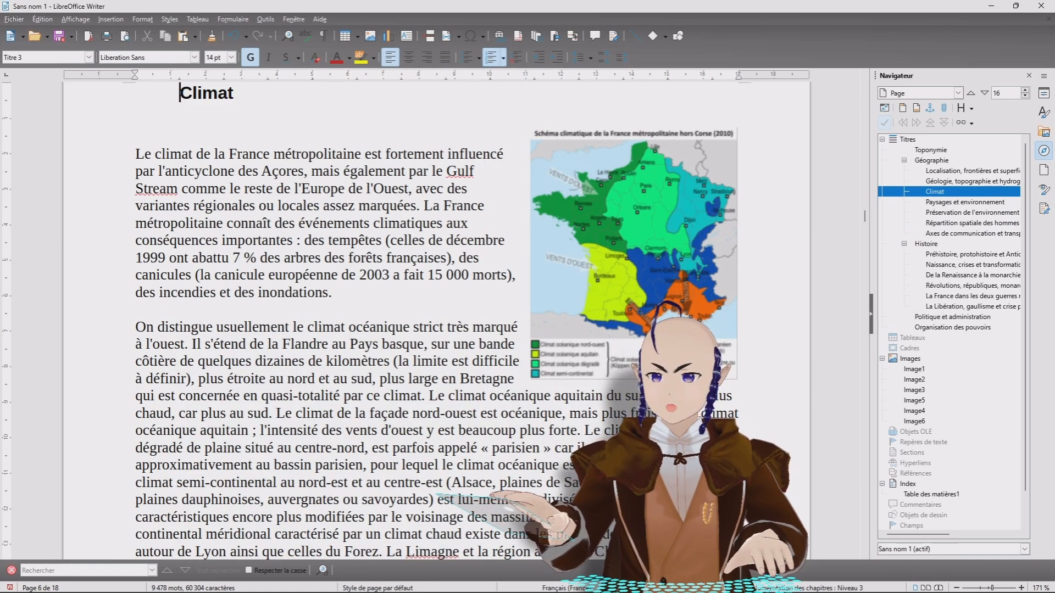
pyautogui.scroll(2, 437, 322)
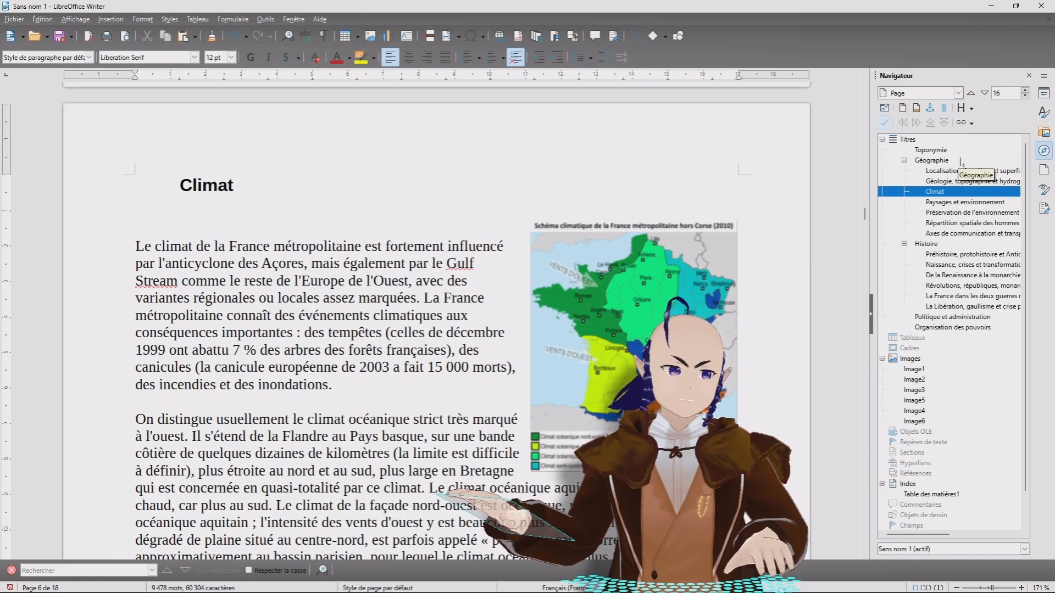
pyautogui.rightClick(929, 246)
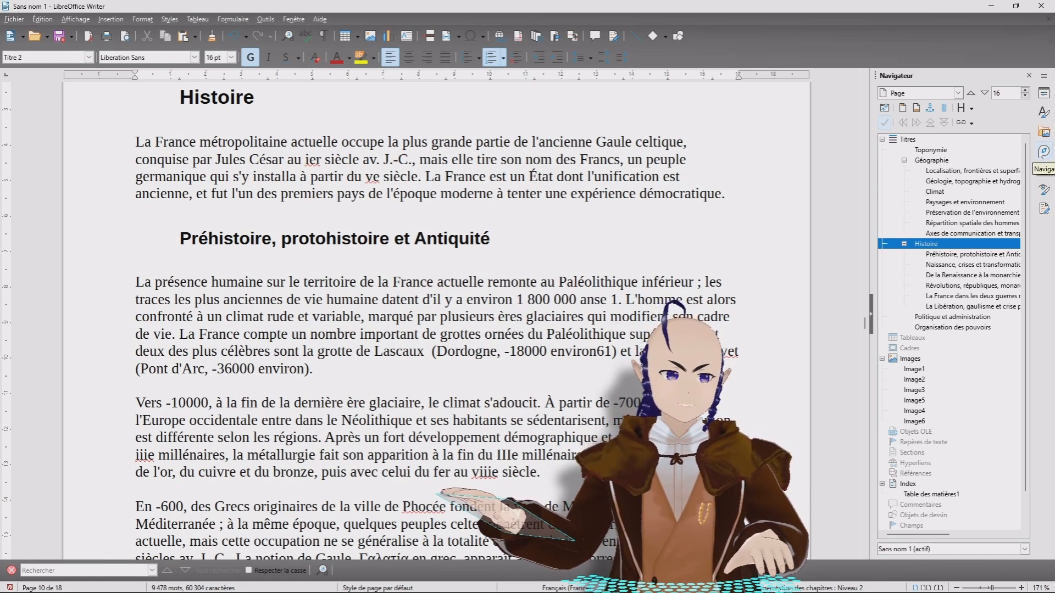
# Show the paragraph styles and reapply Titre 3 to the subheading Préhistoire, protohistoire et Antiquité.
pyautogui.click(1044, 114)
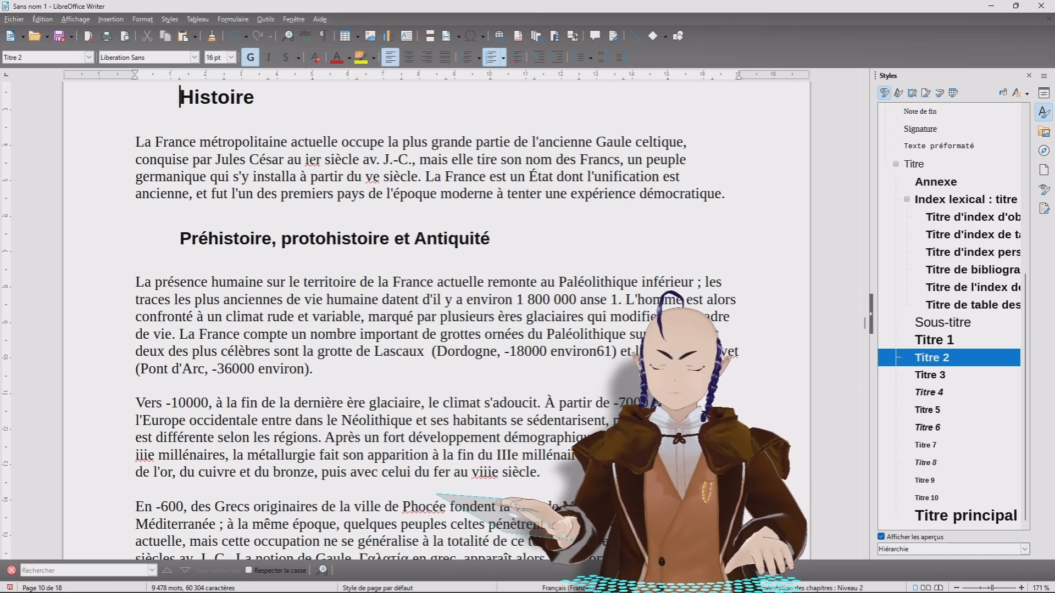
pyautogui.click(342, 238)
pyautogui.doubleClick(933, 378)
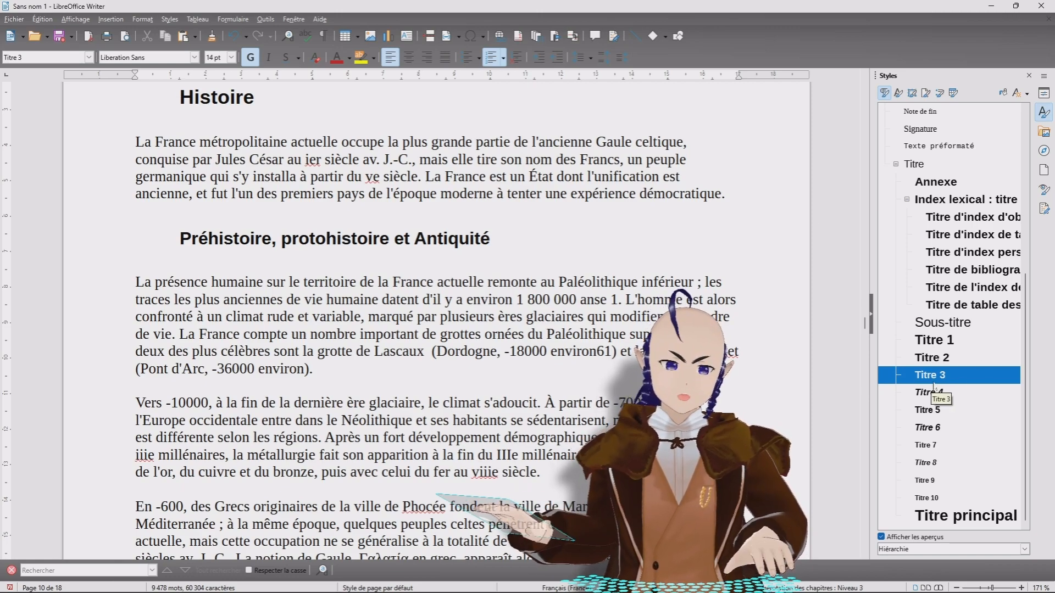
# Modify the Titre 3 paragraph style to use a Bleu clair 4 background colour and apply the change.
pyautogui.click(230, 97)
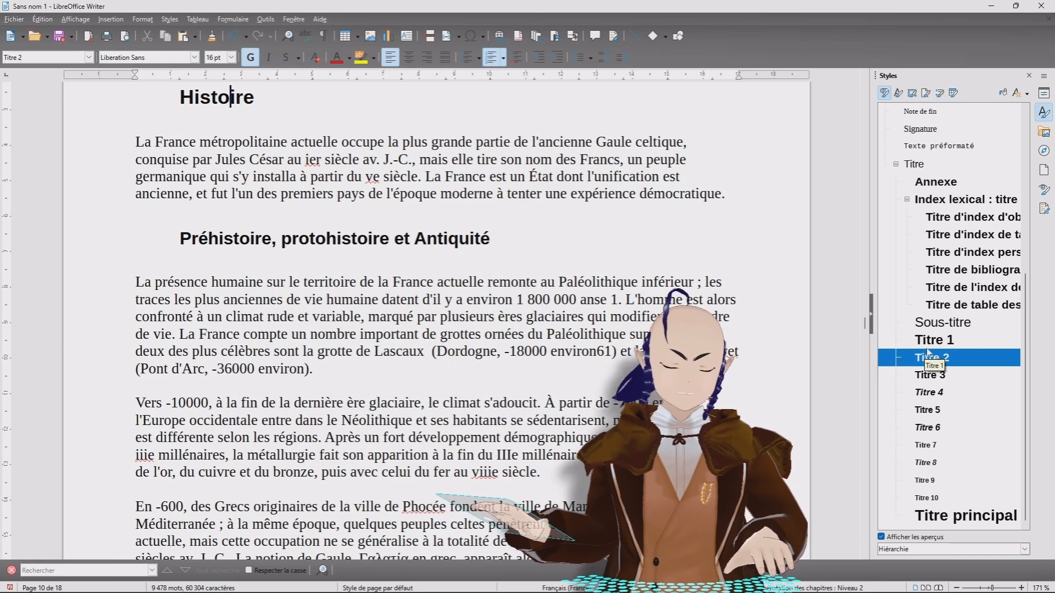
pyautogui.click(390, 238)
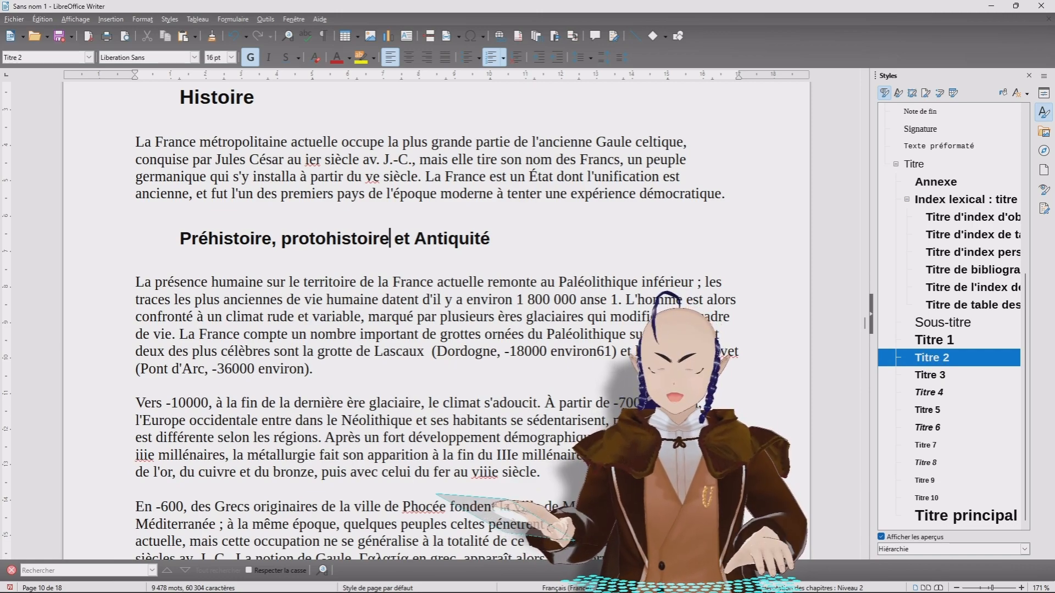
pyautogui.rightClick(939, 378)
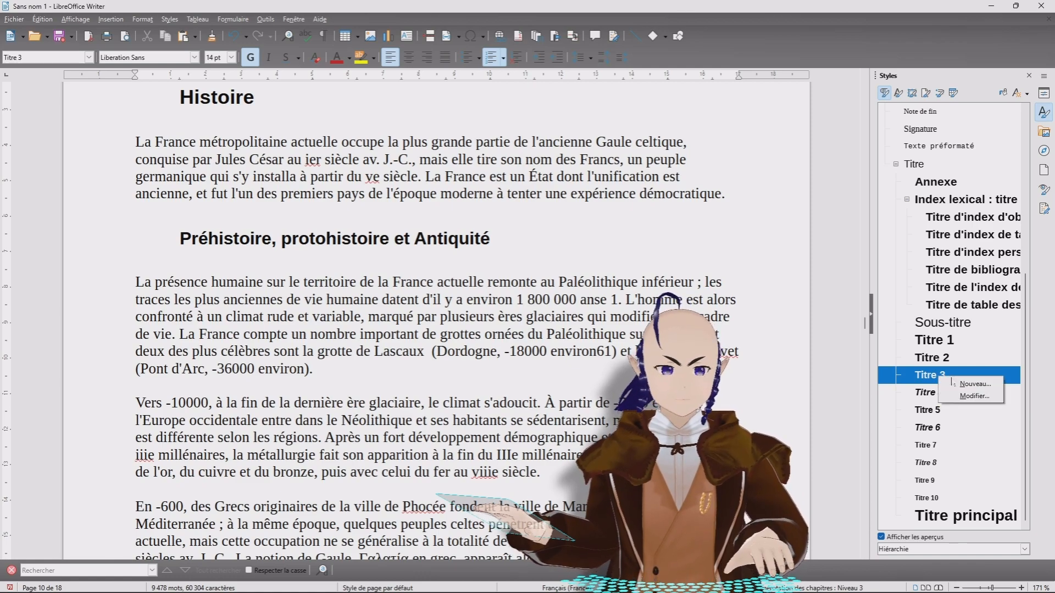
pyautogui.click(970, 397)
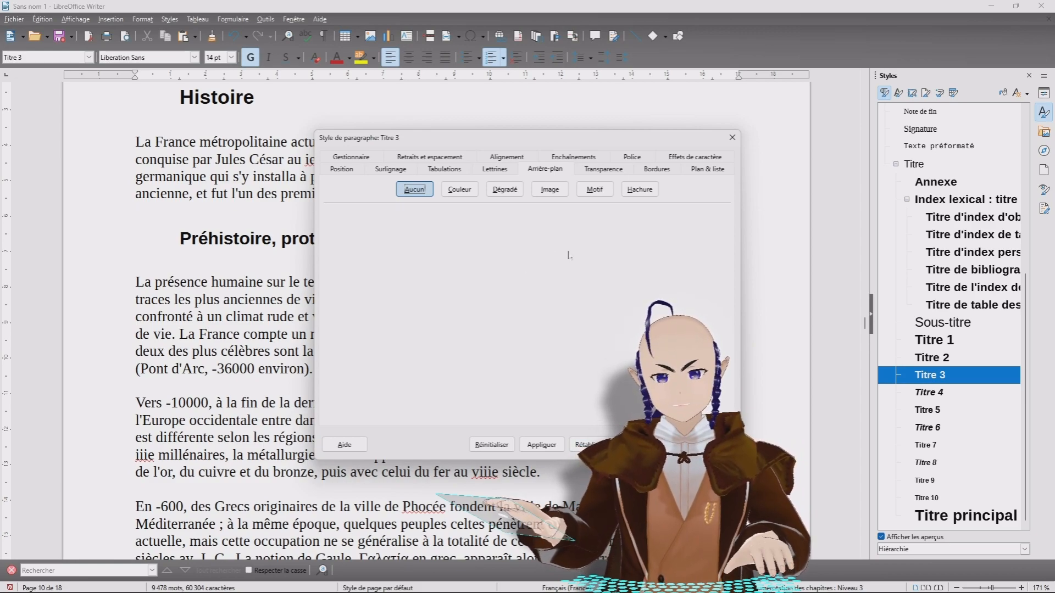
pyautogui.click(459, 189)
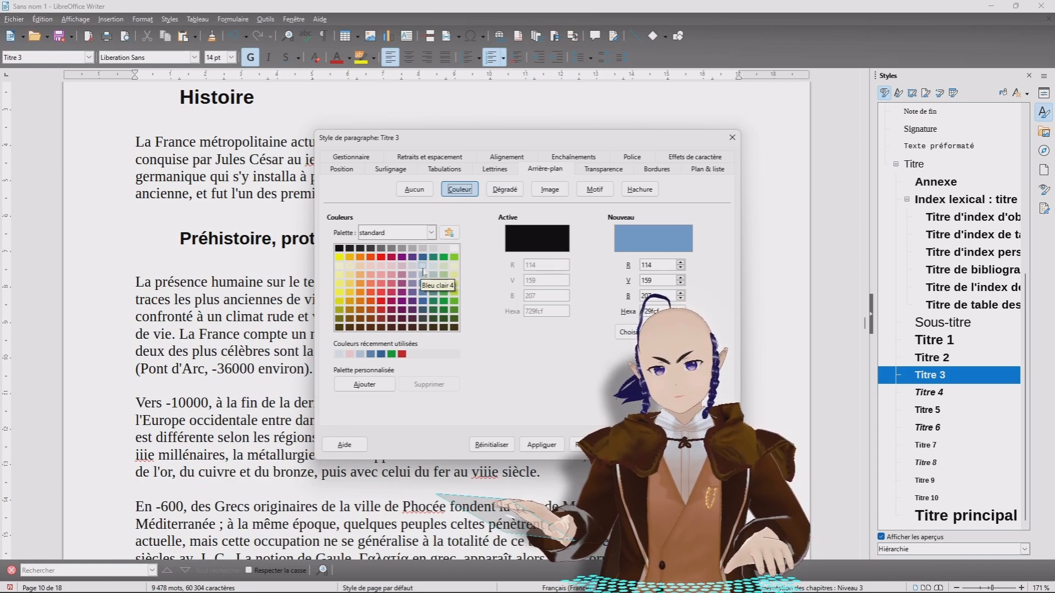
pyautogui.click(422, 266)
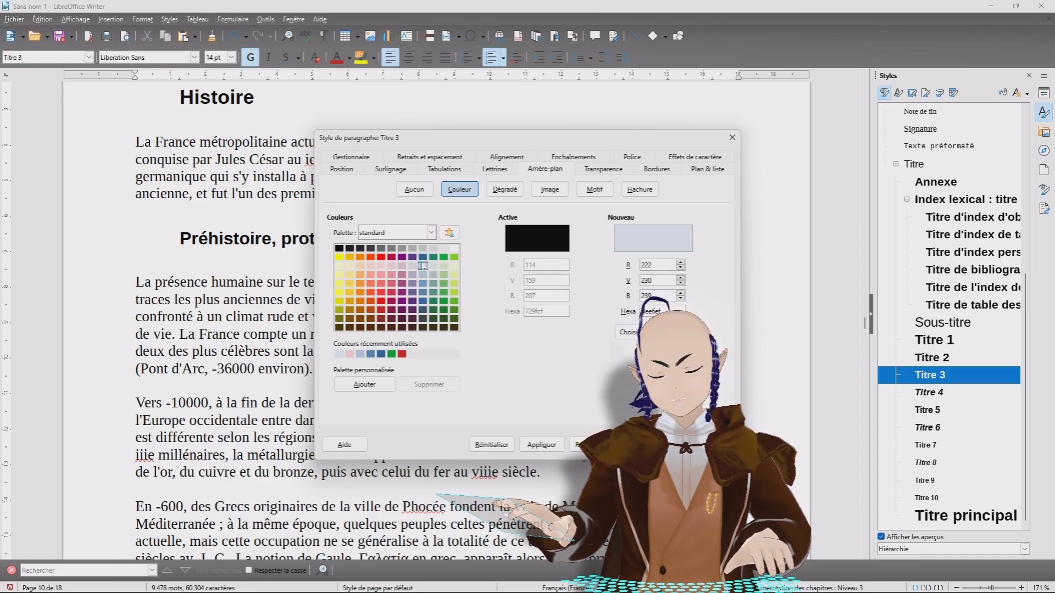
pyautogui.click(543, 444)
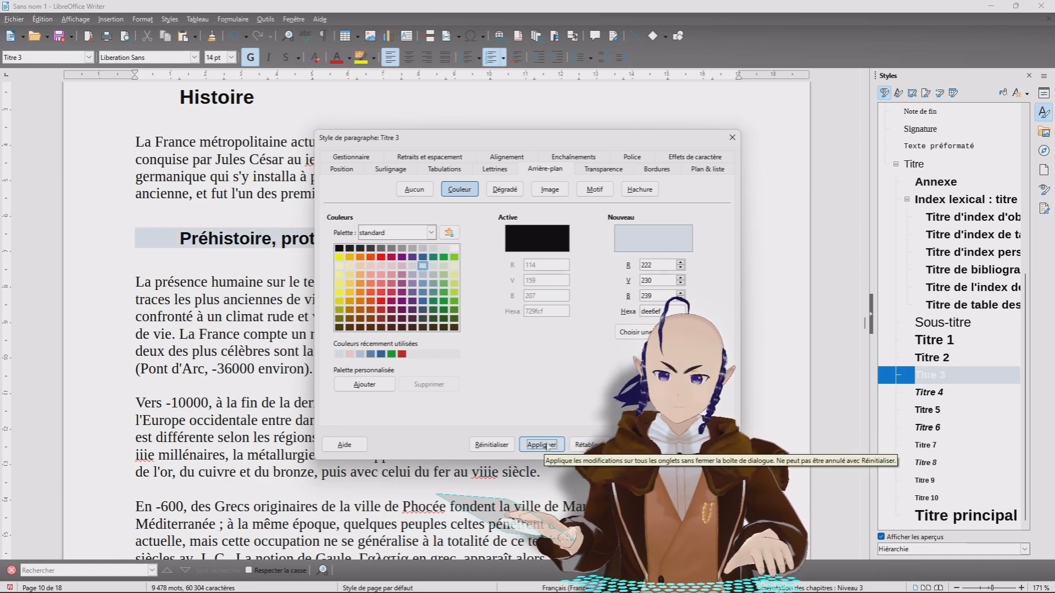
# Close the Titre 3 style settings and examine the restyled subheadings throughout the Histoire section.
pyautogui.click(732, 138)
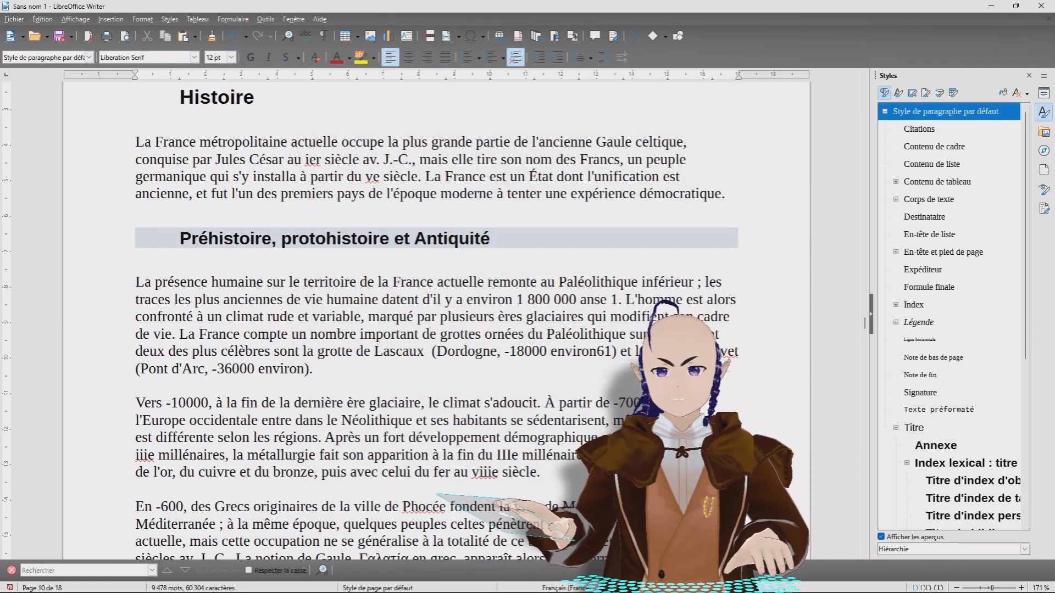
pyautogui.scroll(-20, 437, 318)
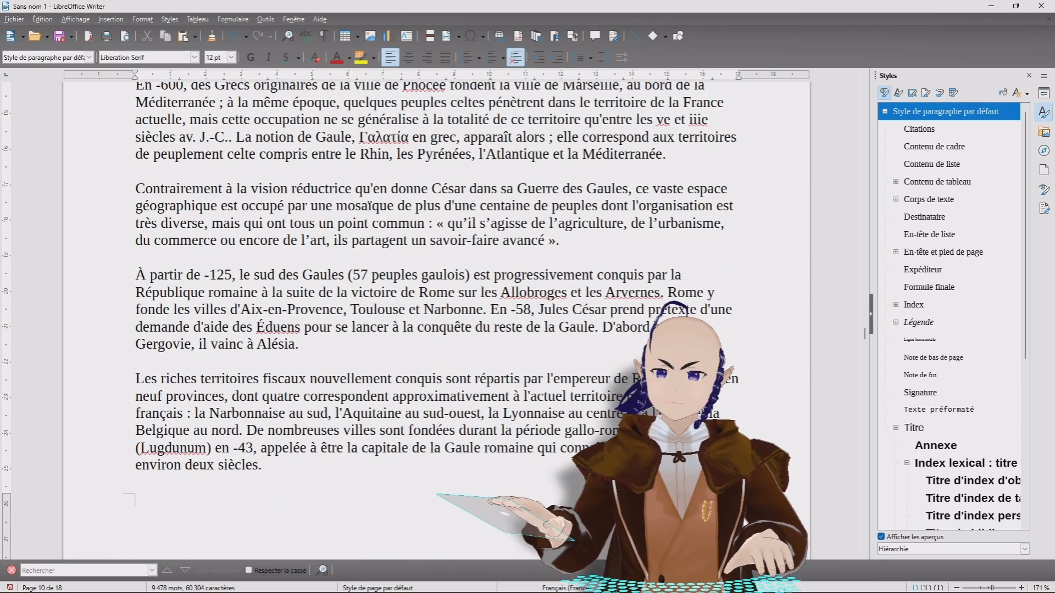
pyautogui.scroll(-20, 437, 319)
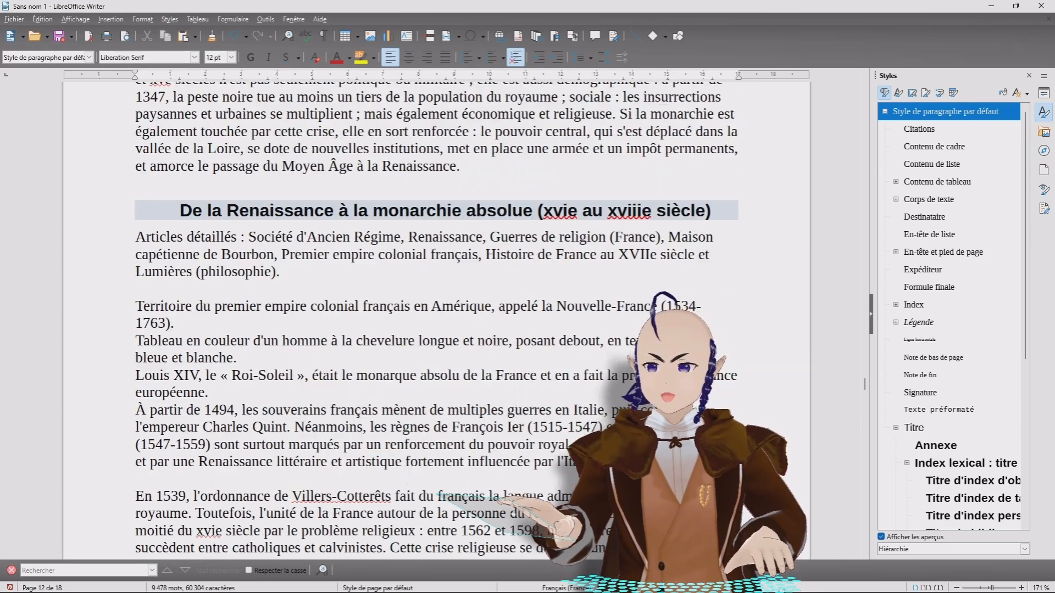
pyautogui.scroll(20, 437, 319)
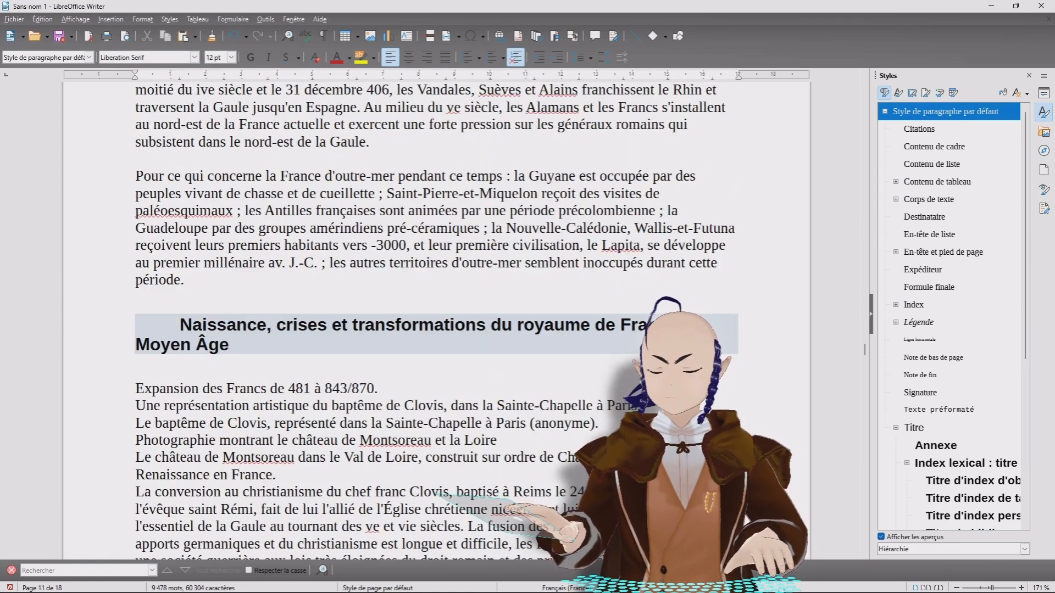
pyautogui.scroll(20, 437, 319)
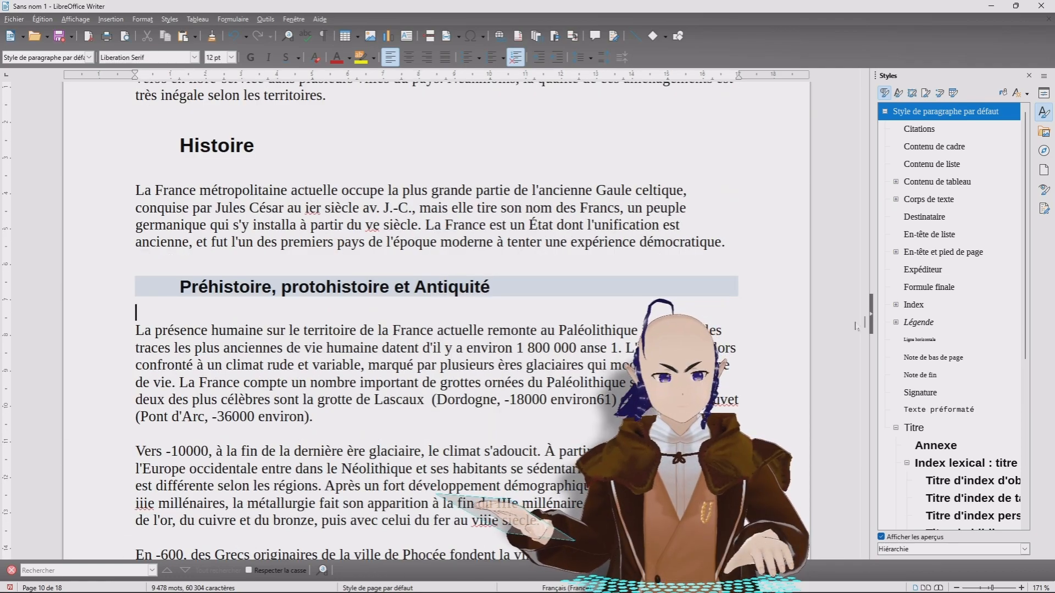
# Modify the Titre 2 paragraph style, starting from the Géographie heading, so that its alignment is Centrer.
pyautogui.moveTo(866, 327); pyautogui.dragTo(858, 142)
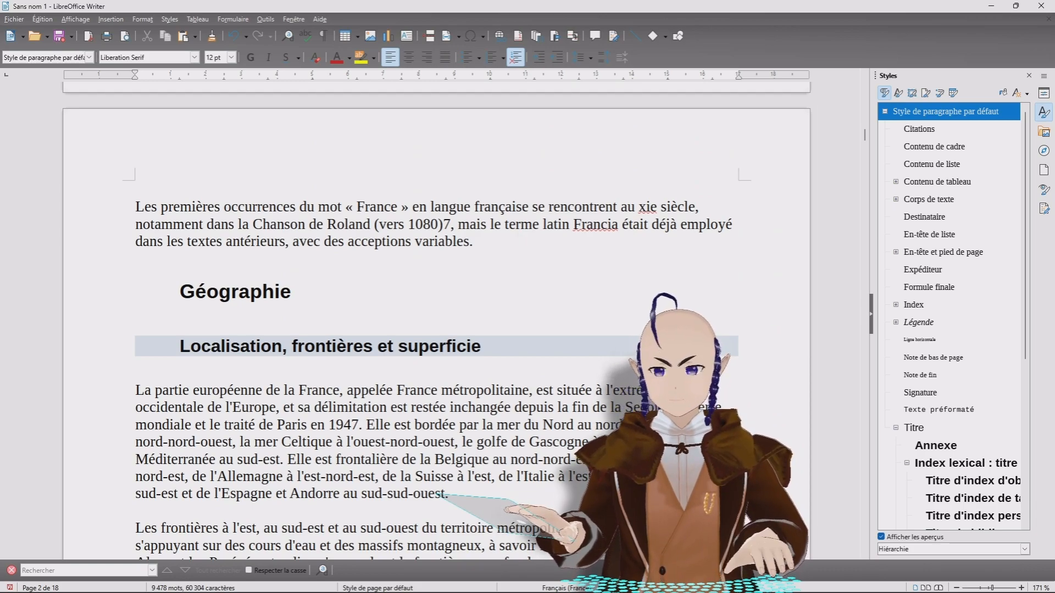
pyautogui.click(275, 291)
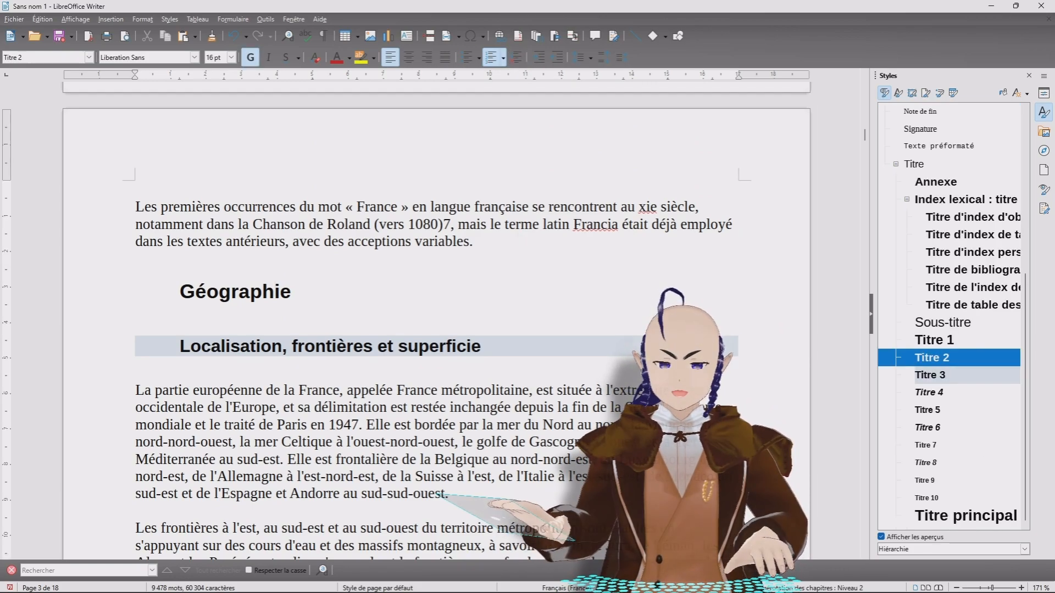
pyautogui.rightClick(937, 361)
pyautogui.click(971, 377)
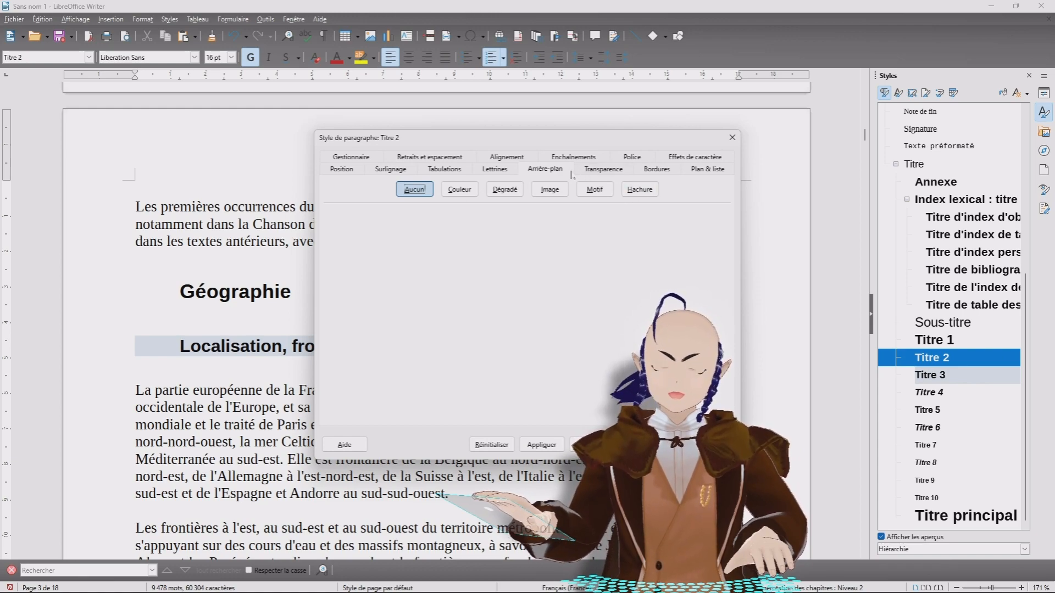
pyautogui.click(515, 158)
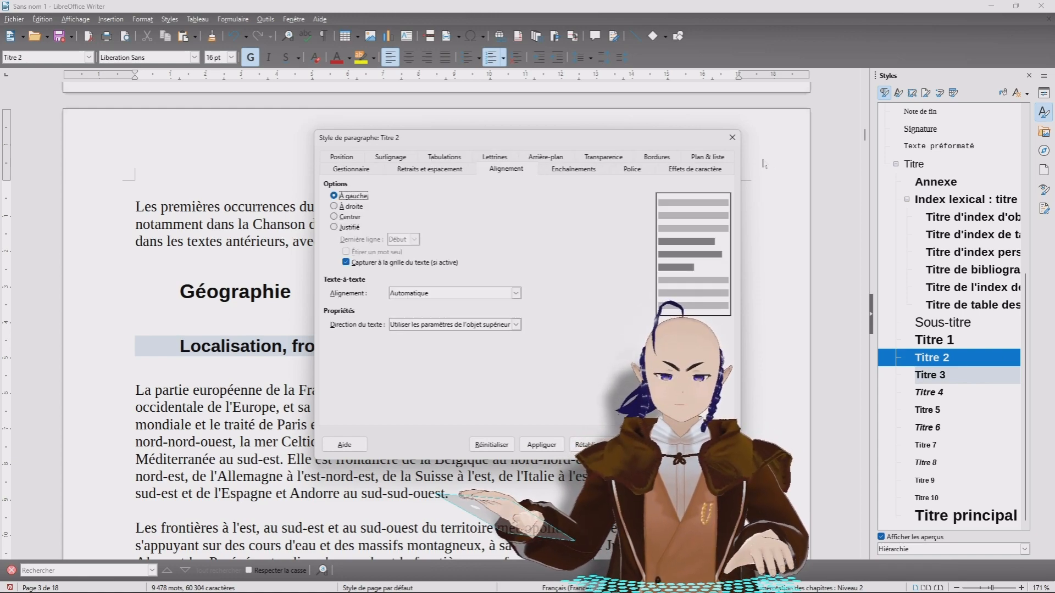
pyautogui.click(348, 220)
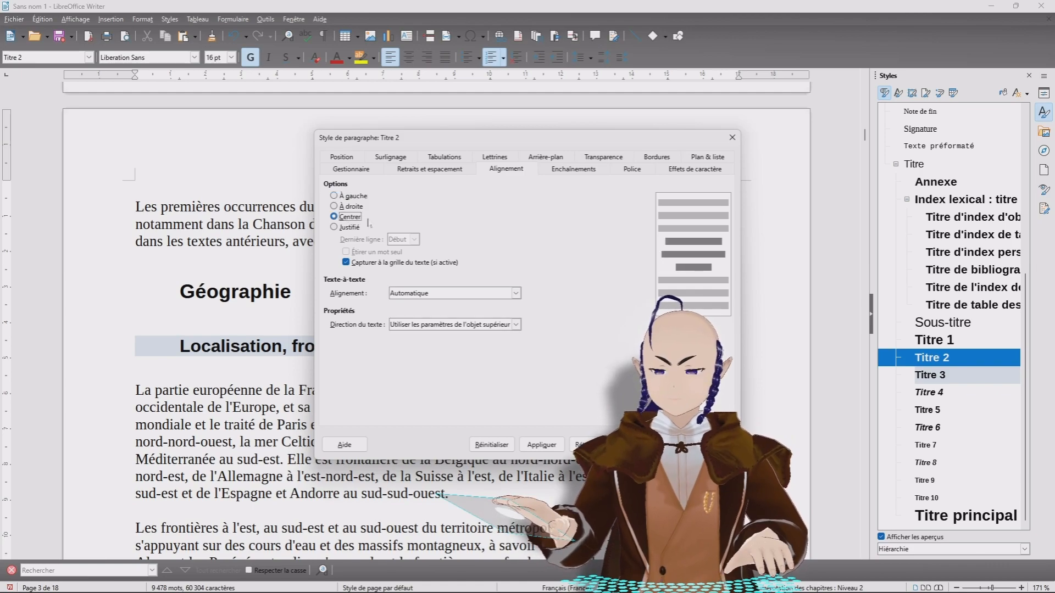
pyautogui.moveTo(626, 139); pyautogui.dragTo(491, 132)
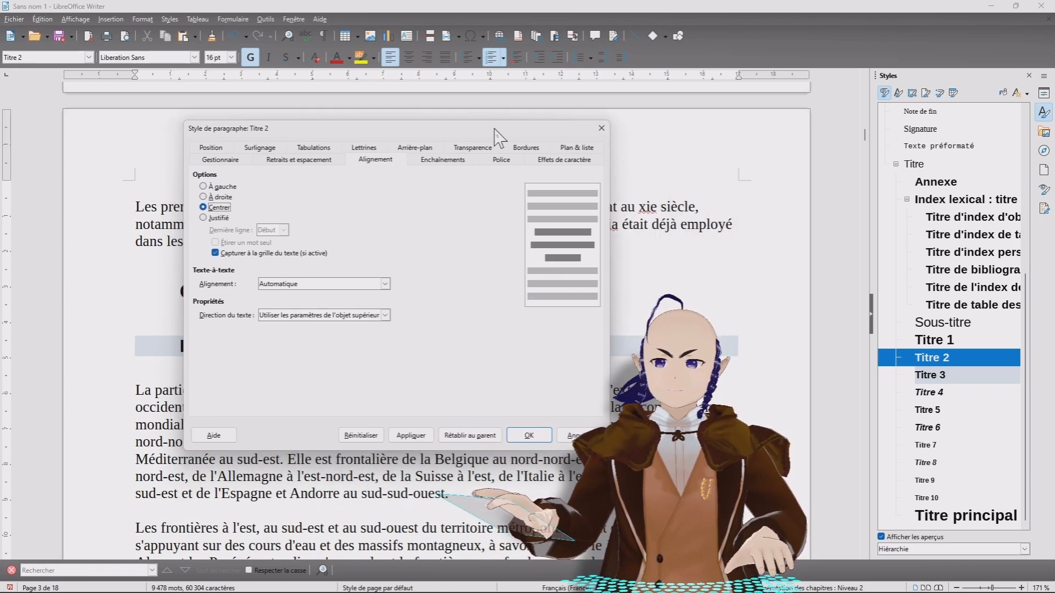
pyautogui.click(520, 437)
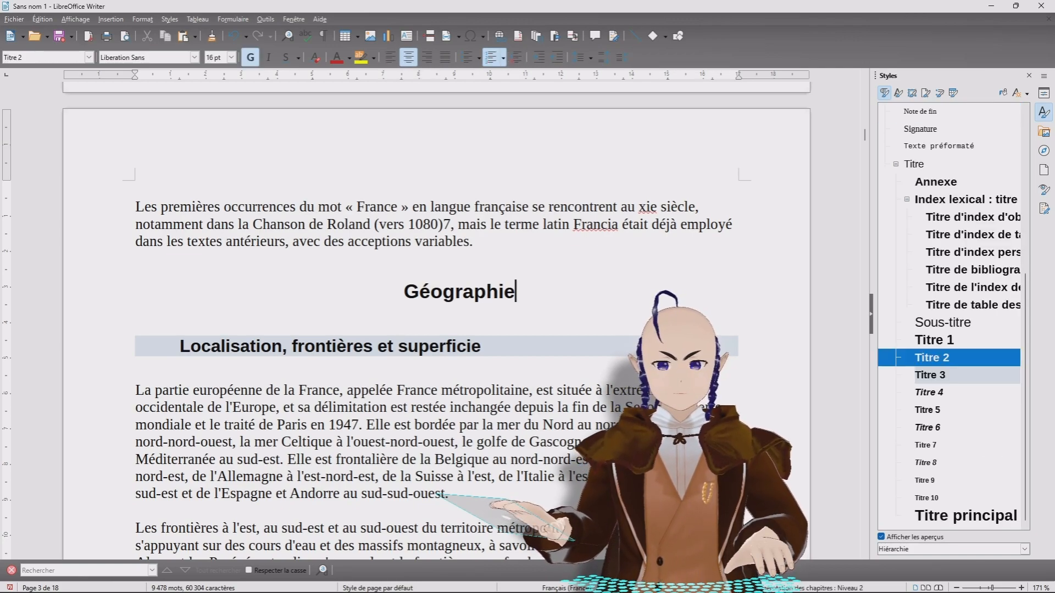
# Set the Titre 2 paragraph style's font size to 20 pt and its font style to Italique gras.
pyautogui.moveTo(516, 291); pyautogui.dragTo(404, 291)
pyautogui.click(516, 291)
pyautogui.rightClick(938, 362)
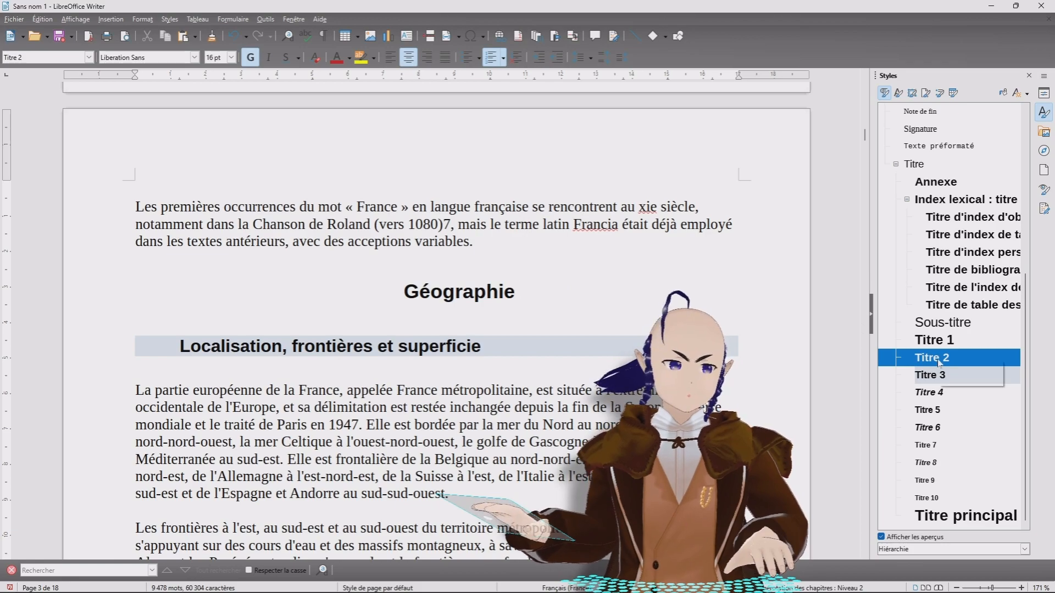
pyautogui.click(971, 378)
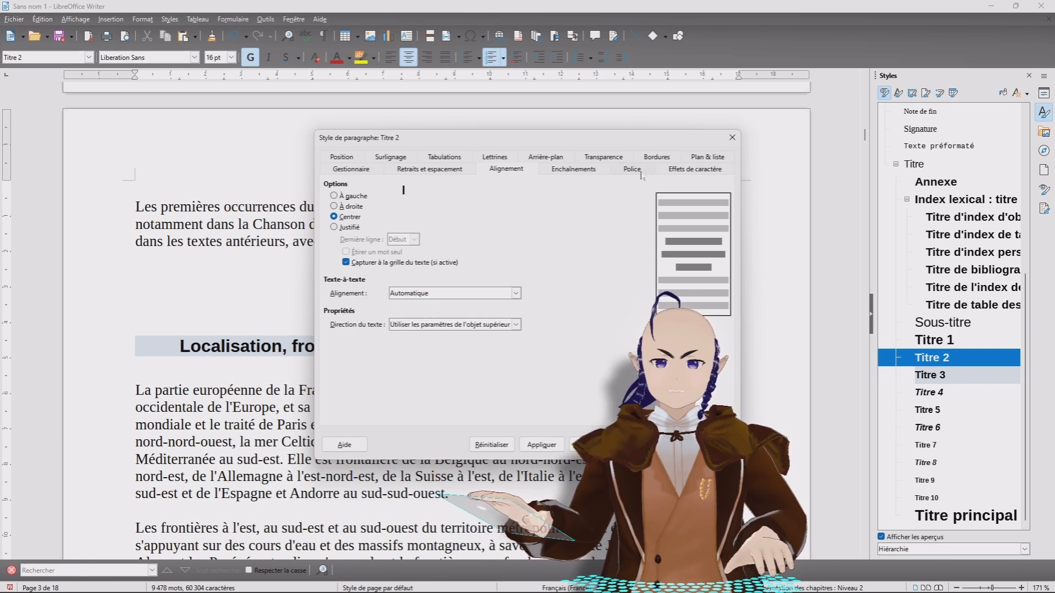
pyautogui.click(632, 168)
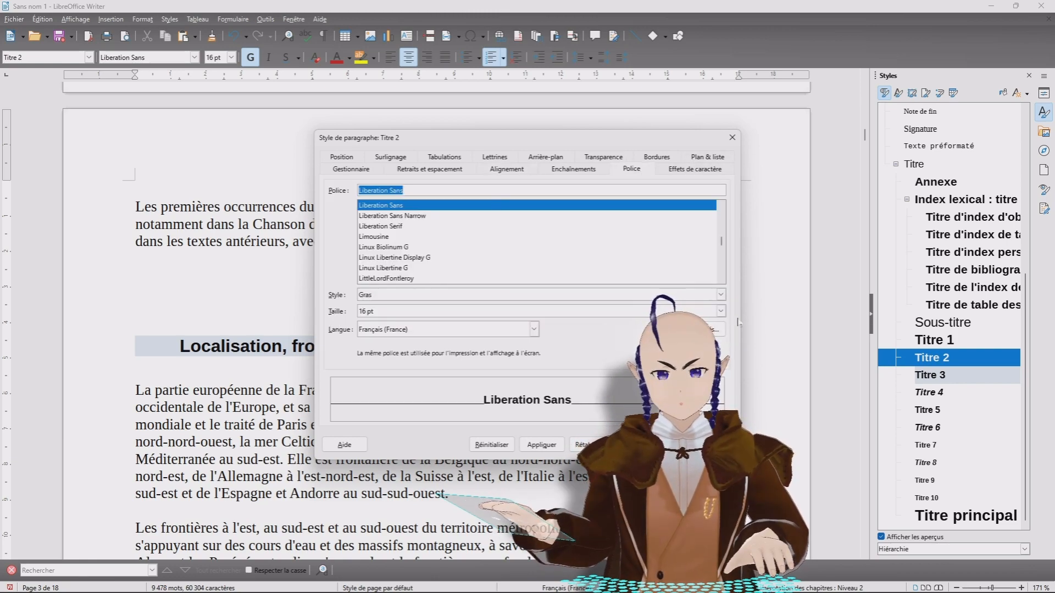
pyautogui.click(721, 311)
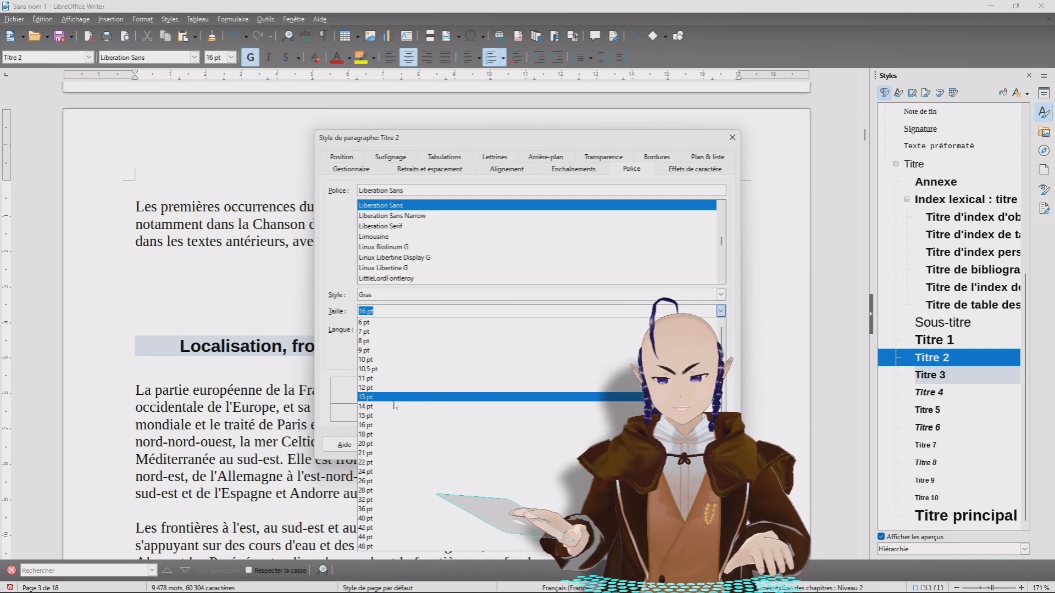
pyautogui.click(374, 444)
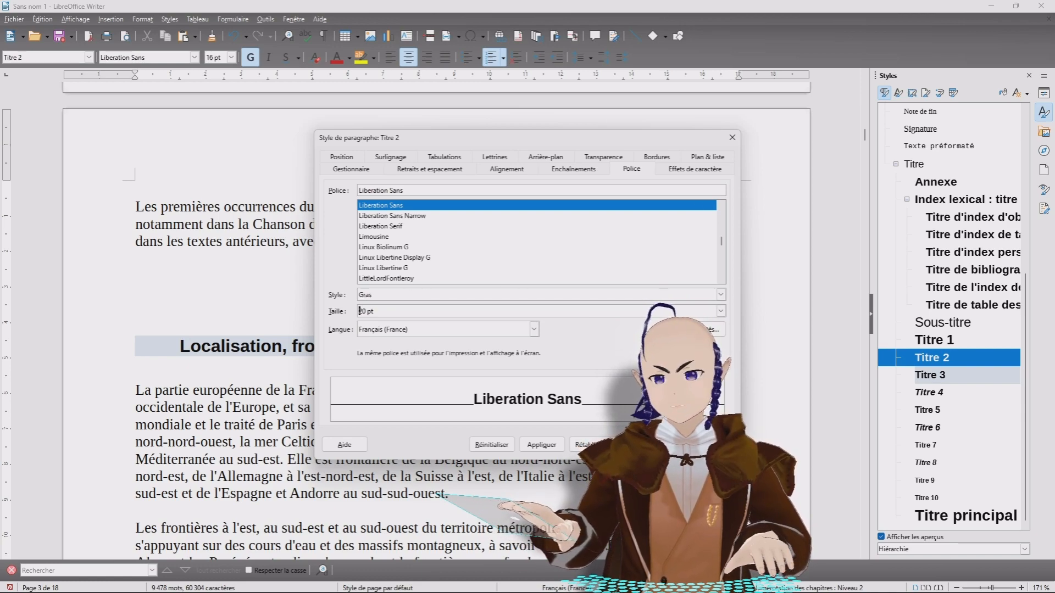
pyautogui.click(721, 297)
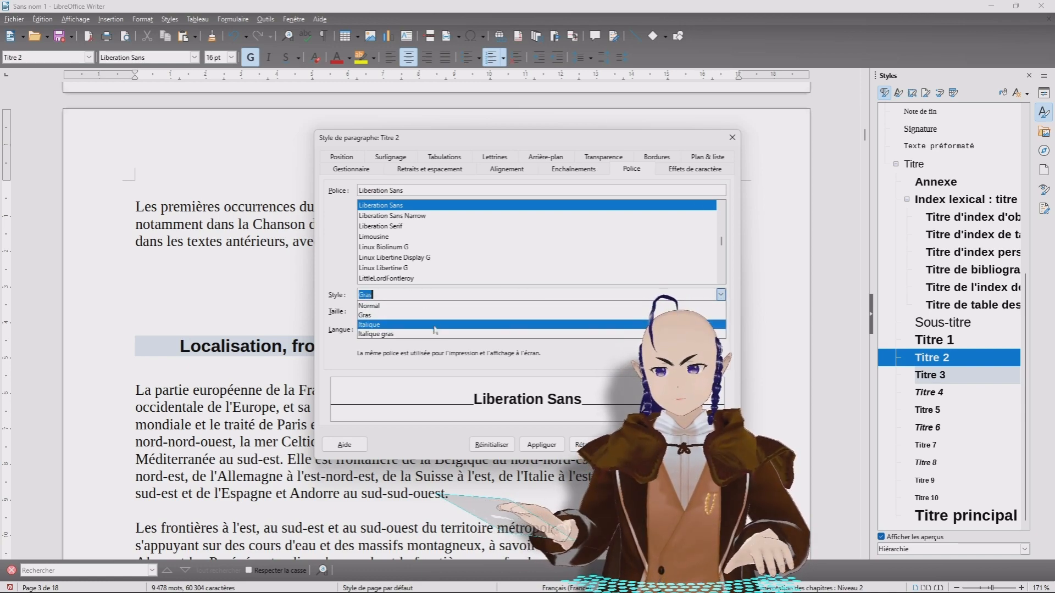
pyautogui.click(418, 334)
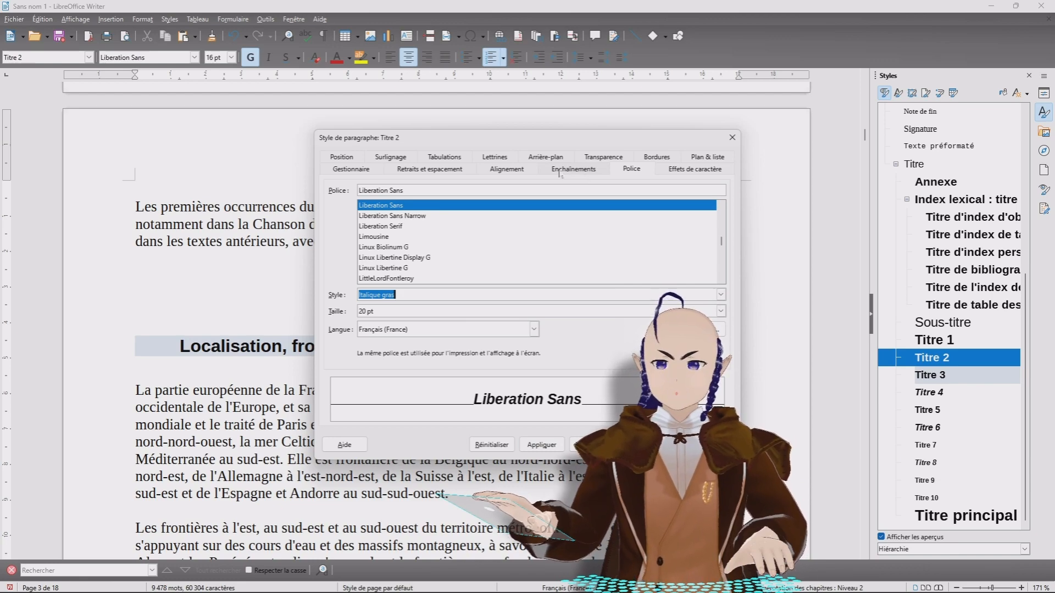
# Give the Titre 2 paragraph style a Bleu clair 2 background colour, apply it and close the style settings.
pyautogui.click(546, 161)
pyautogui.click(466, 191)
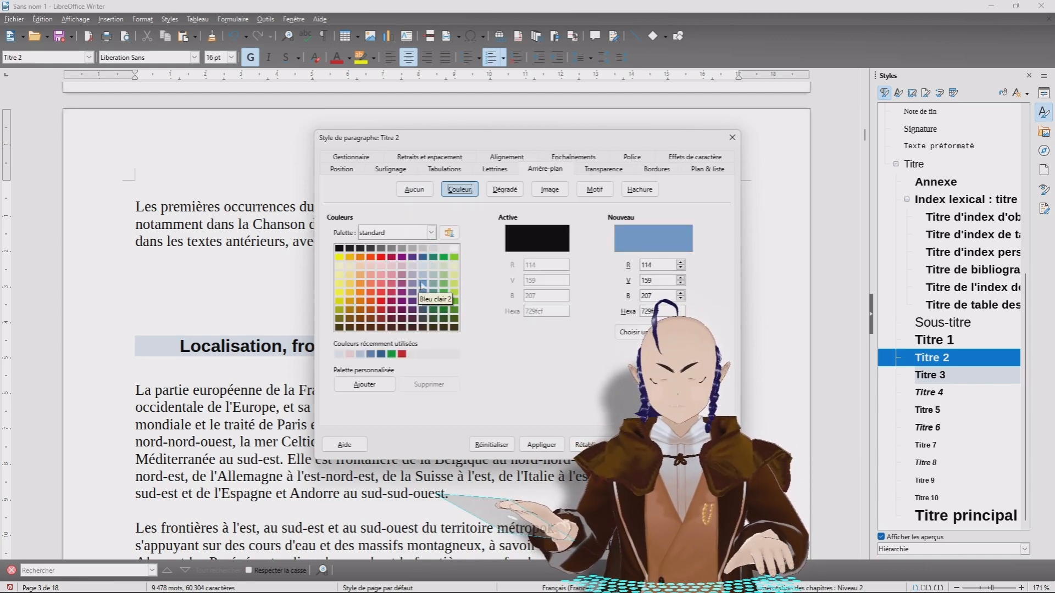
pyautogui.click(423, 285)
pyautogui.click(541, 445)
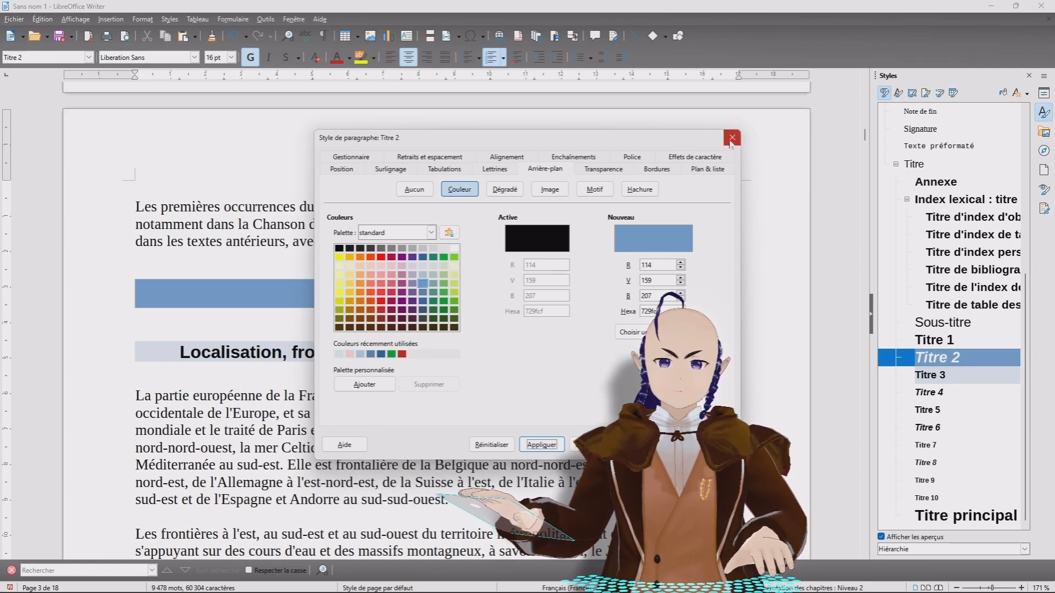
pyautogui.click(731, 138)
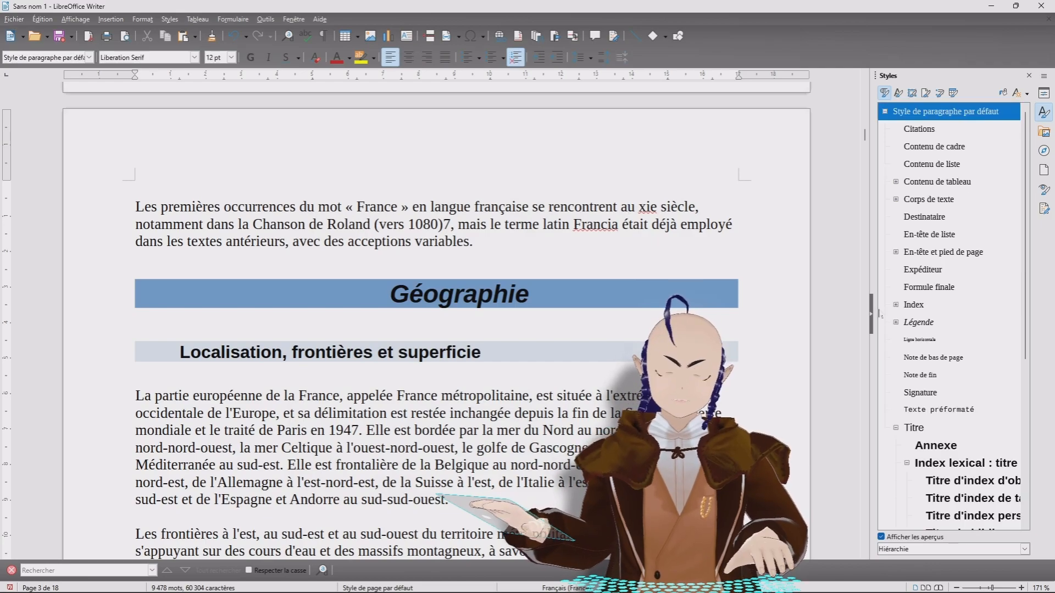
# Examine the restyled Titre 2 and Titre 3 headings in the Toponymie and Géographie sections.
pyautogui.moveTo(865, 138)
pyautogui.mouseDown()
pyautogui.moveTo(863, 104)
pyautogui.moveTo(874, 132)
pyautogui.mouseUp()
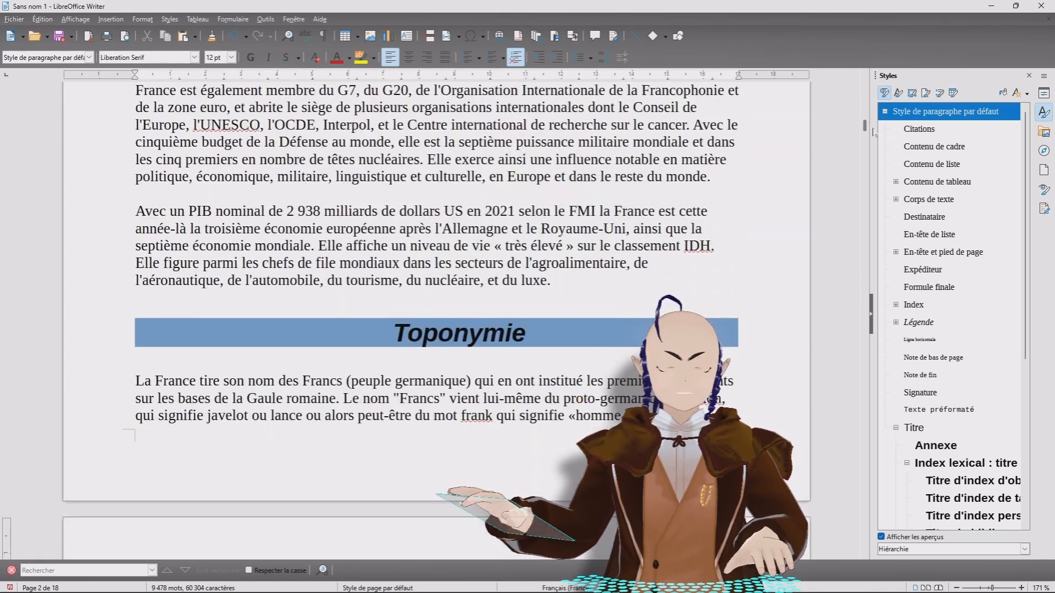
pyautogui.scroll(-5, 437, 321)
pyautogui.scroll(-5, 437, 321)
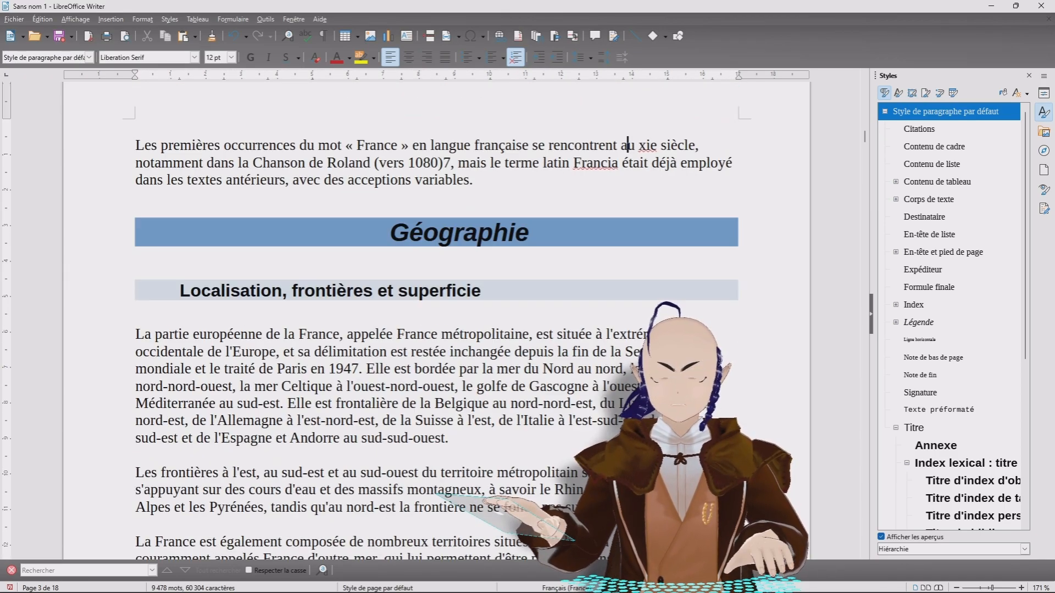
pyautogui.scroll(-15, 436, 321)
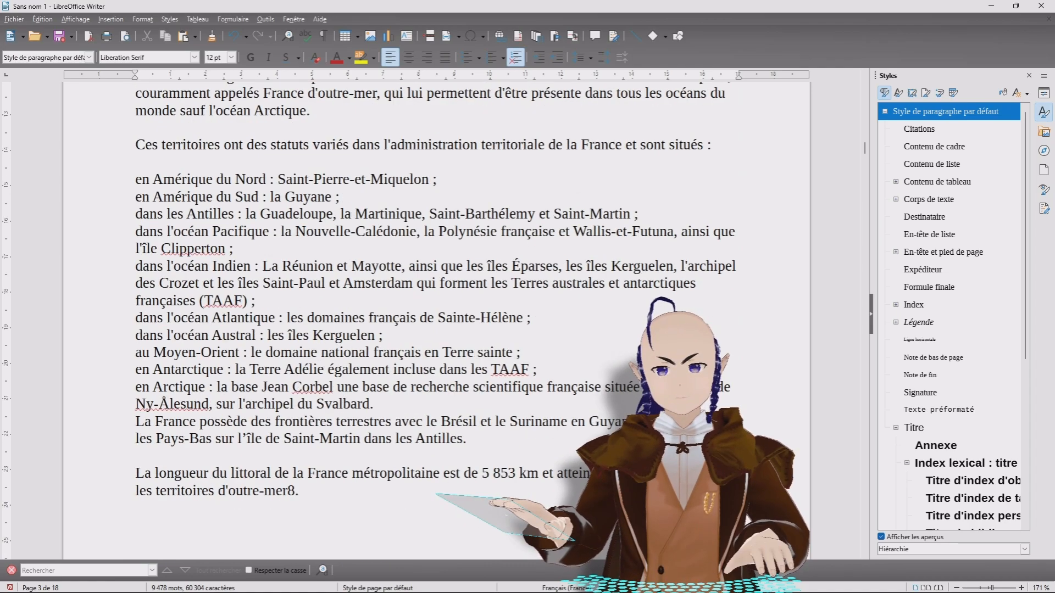
pyautogui.scroll(-3, 437, 321)
pyautogui.scroll(4, 437, 321)
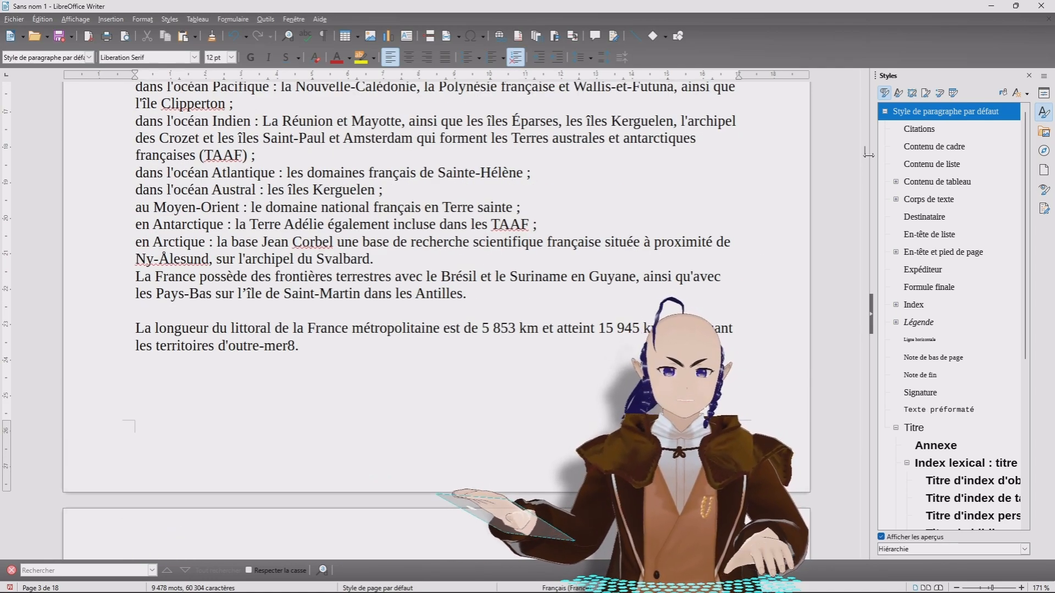
pyautogui.moveTo(869, 154); pyautogui.dragTo(864, 125)
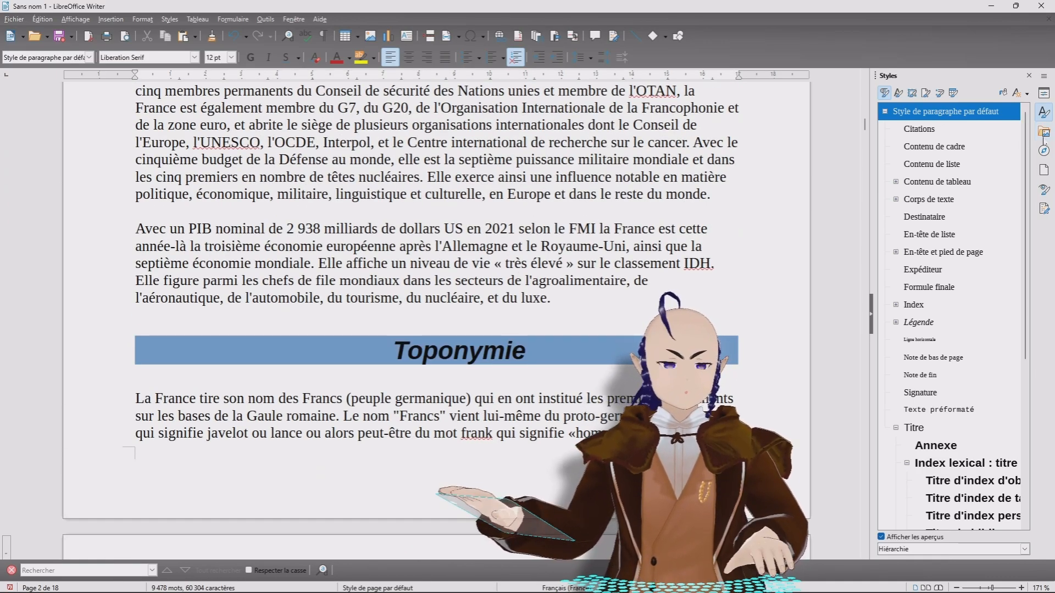
# Show the Navigator outline and go to the Climat heading under Géographie.
pyautogui.click(1044, 150)
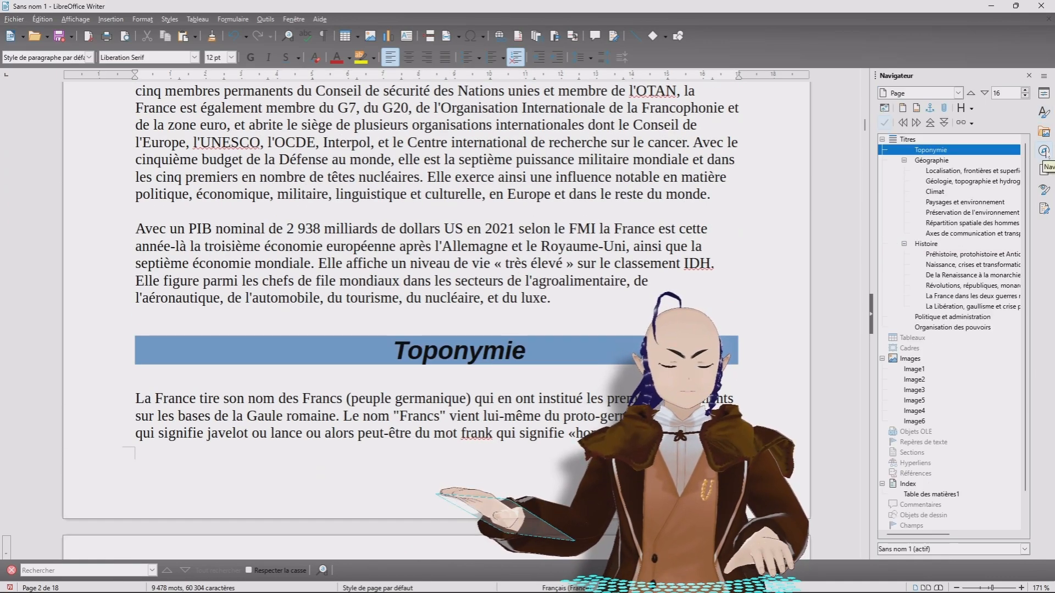
pyautogui.click(934, 192)
pyautogui.rightClick(935, 192)
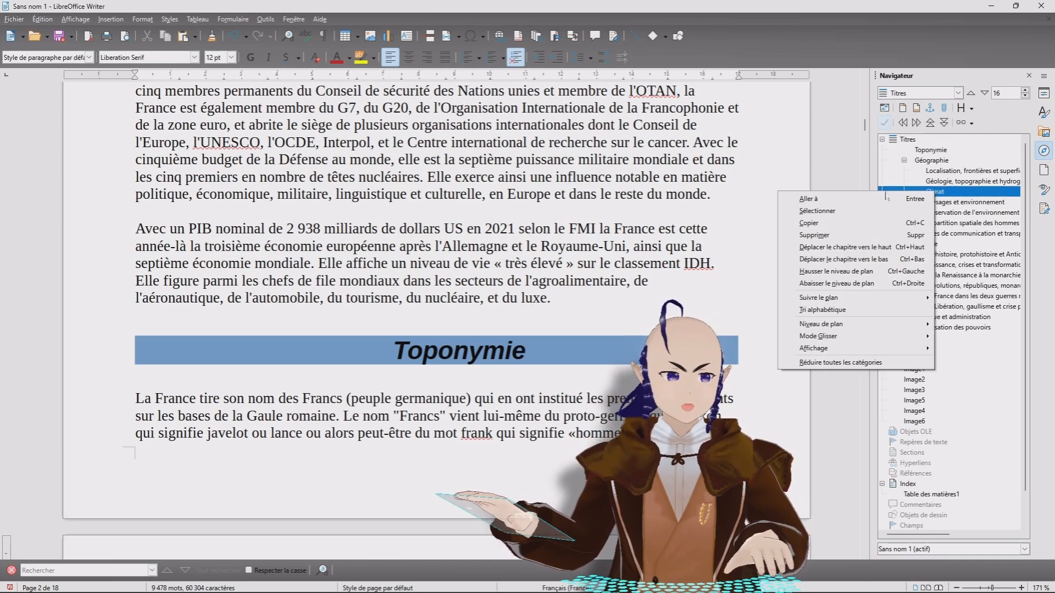
pyautogui.click(887, 198)
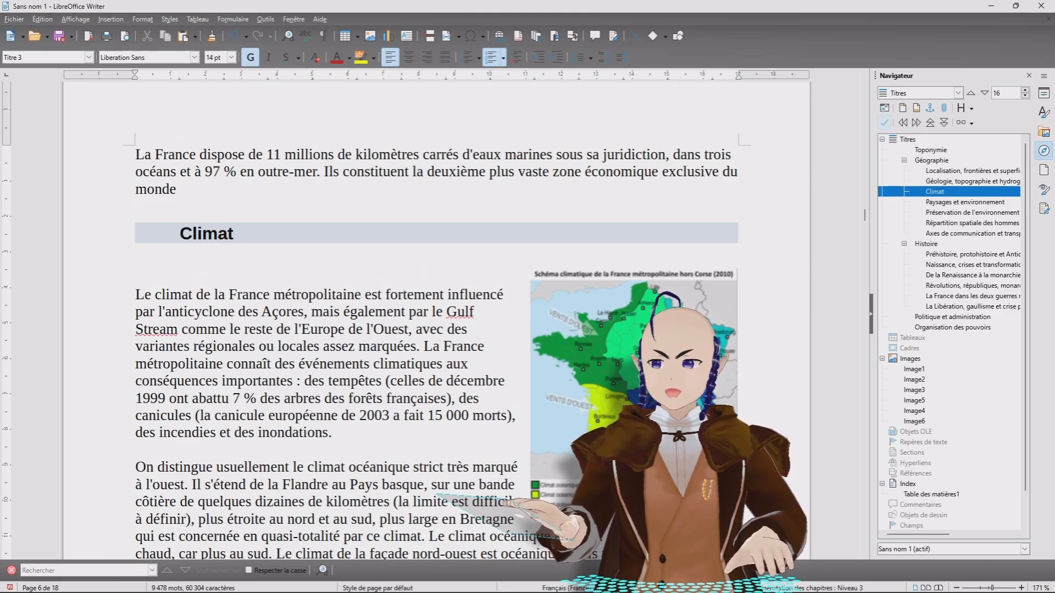
# Move the Climat chapter up in the outline, ahead of Géologie, topographie et hydrographie, and check the new order in the text.
pyautogui.scroll(20, 434, 319)
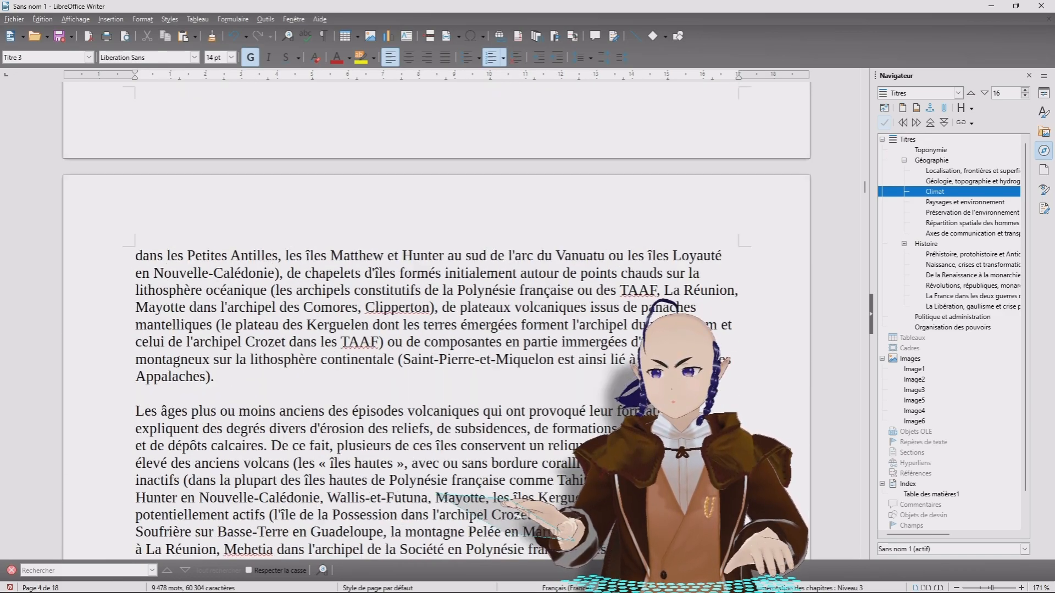
pyautogui.scroll(15, 434, 319)
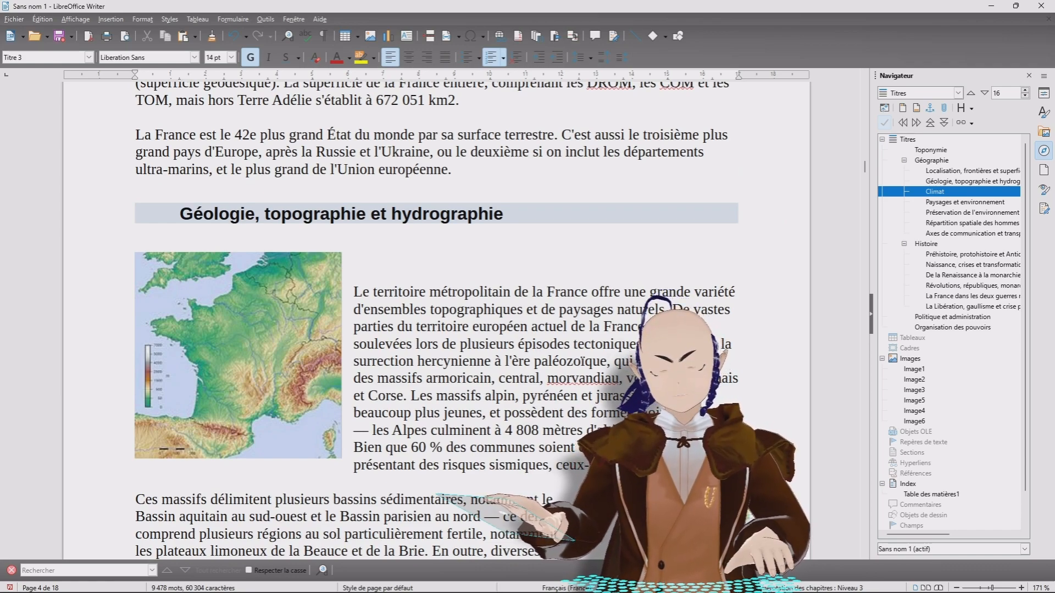
pyautogui.rightClick(939, 196)
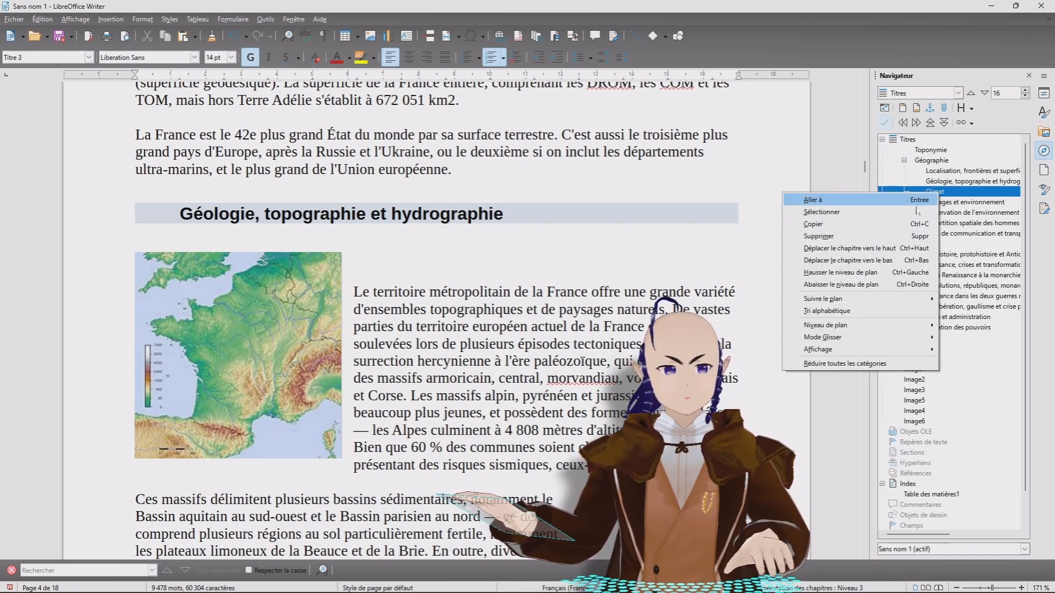
pyautogui.click(890, 249)
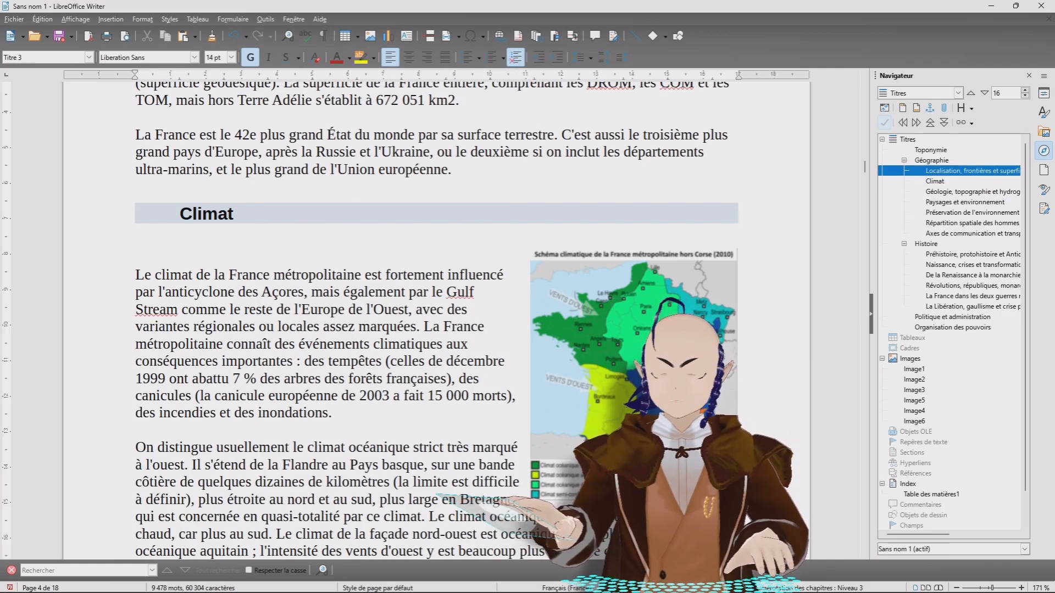
pyautogui.scroll(-15, 437, 319)
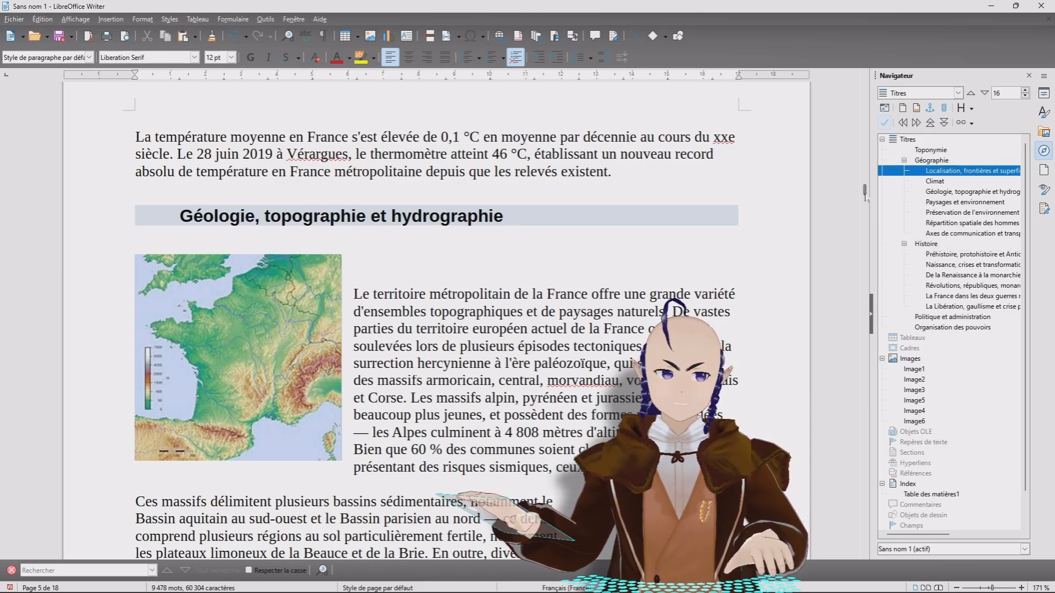
# Update the Sommaire table of contents on the first page to match the new chapter order.
pyautogui.moveTo(865, 193); pyautogui.dragTo(864, 91)
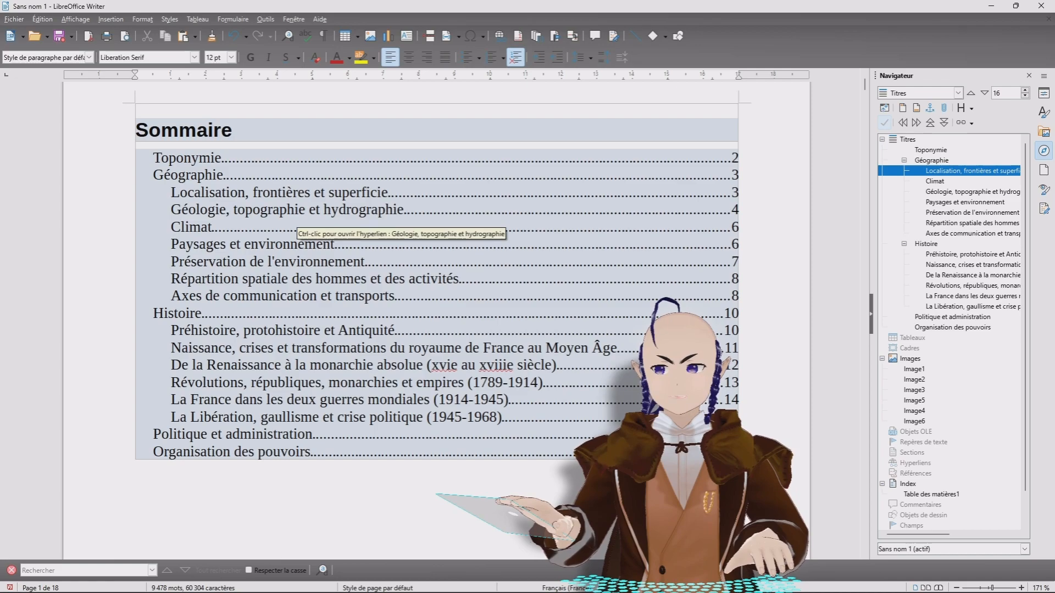
pyautogui.rightClick(300, 217)
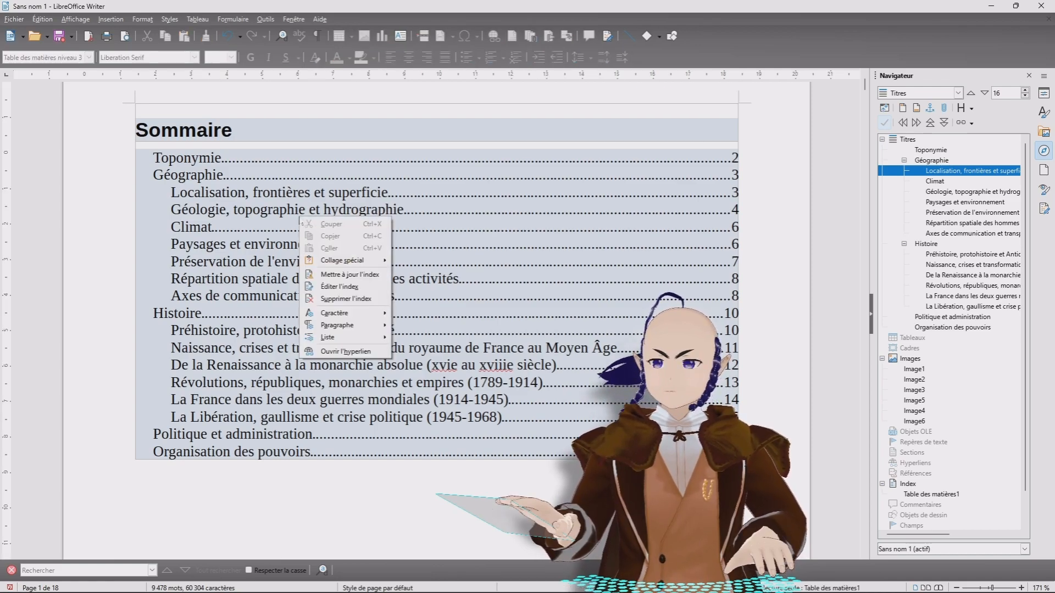
pyautogui.click(371, 276)
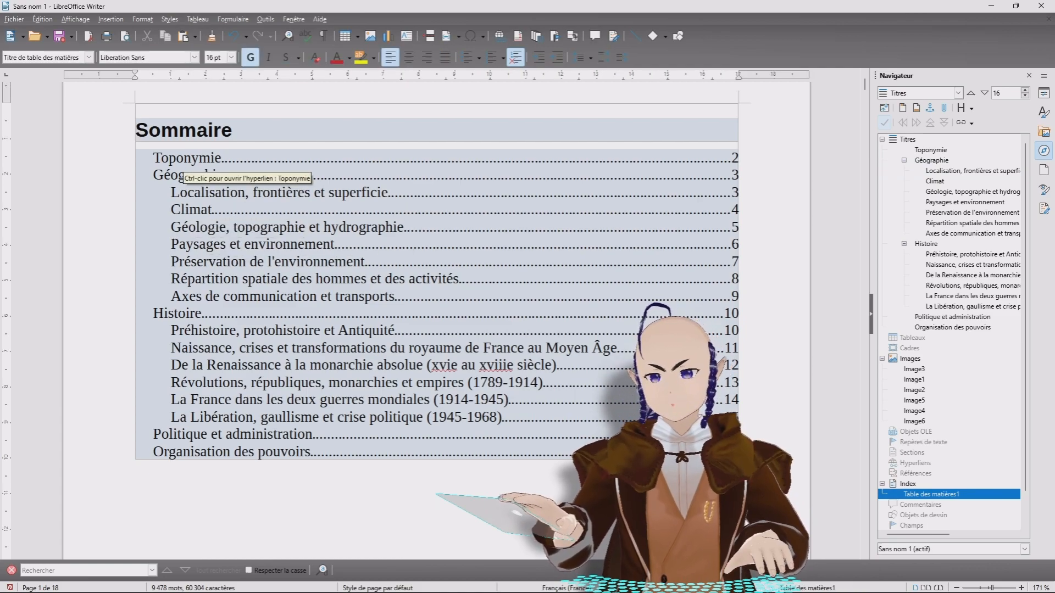
# Add a page header to the default page style (Style de page par défaut).
pyautogui.scroll(2, 437, 321)
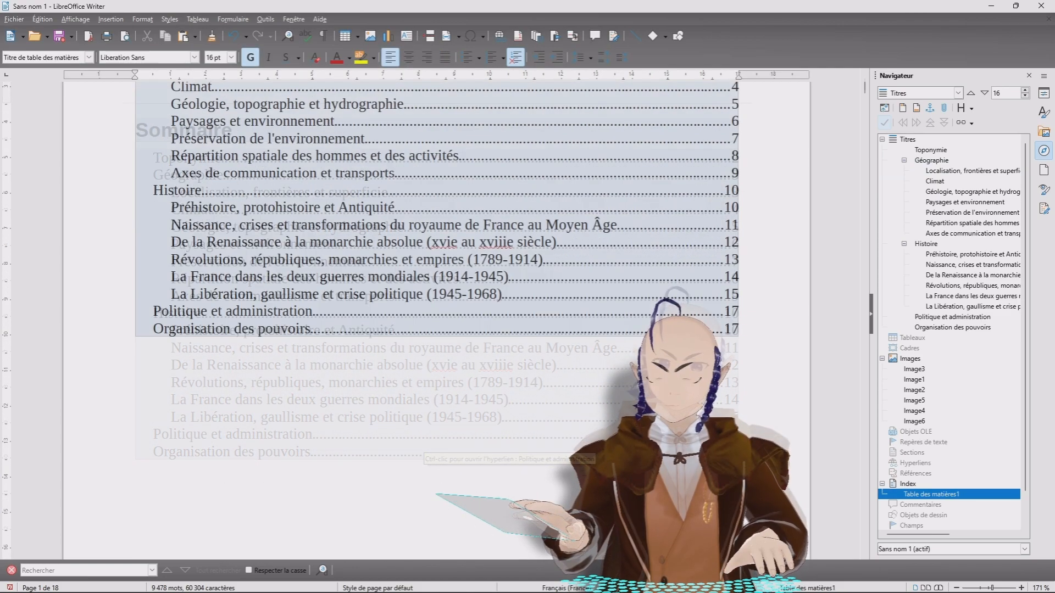
pyautogui.scroll(3, 437, 321)
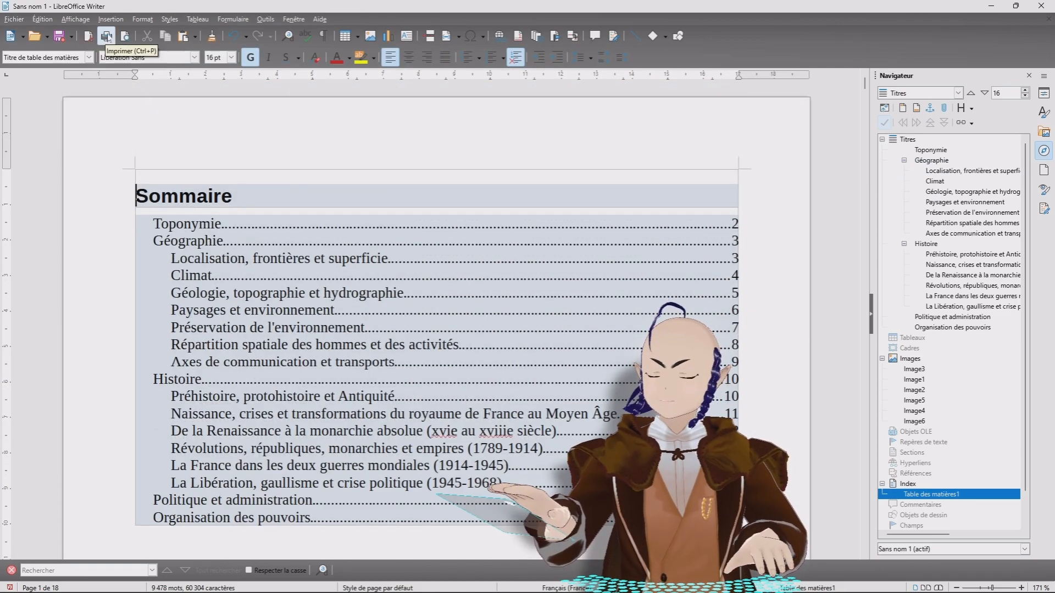
pyautogui.click(112, 21)
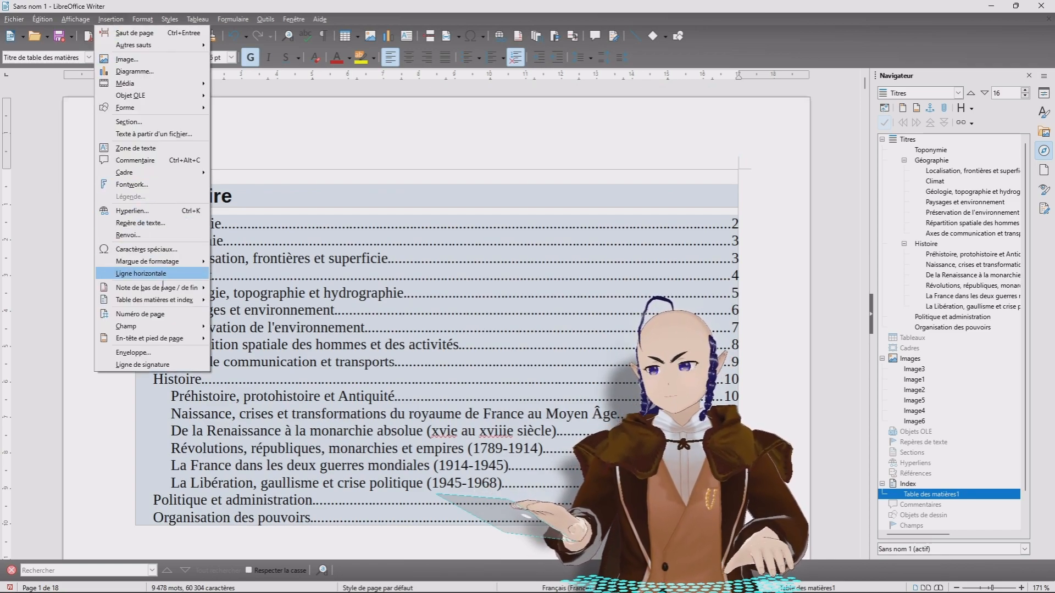
pyautogui.moveTo(168, 293)
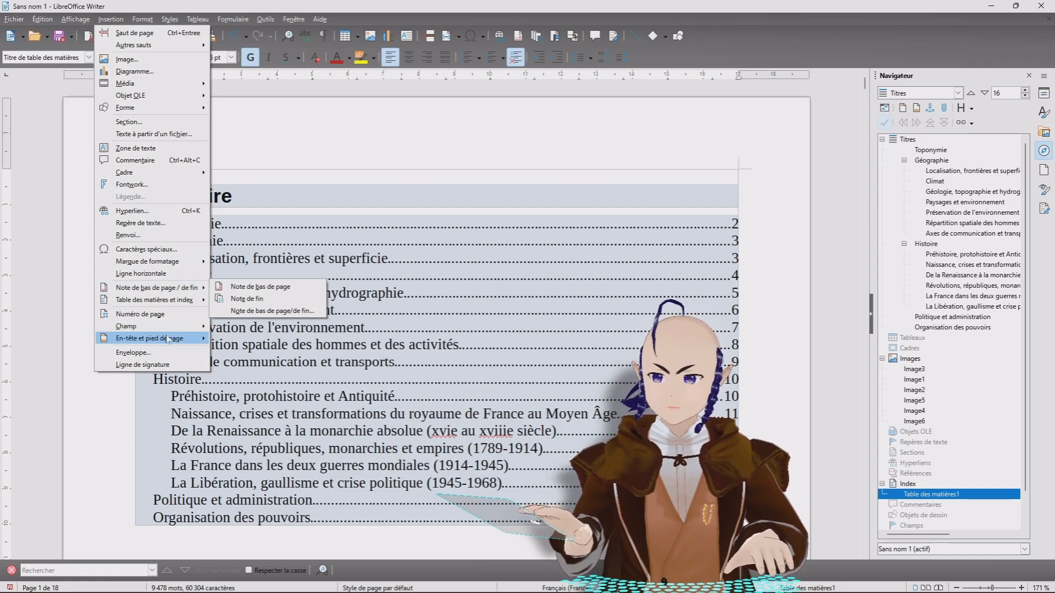
pyautogui.moveTo(168, 339)
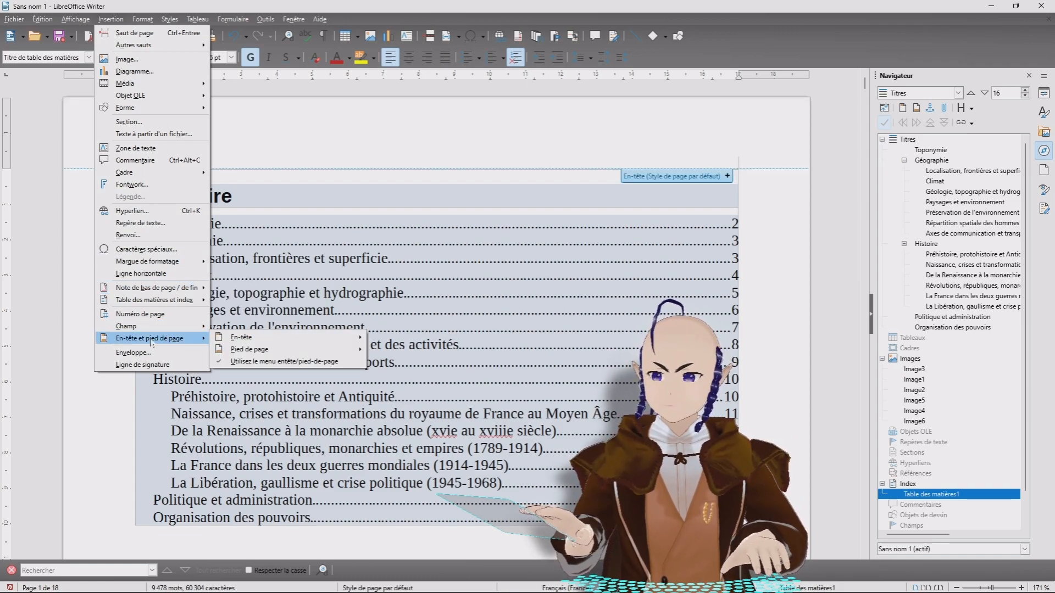
pyautogui.moveTo(253, 339)
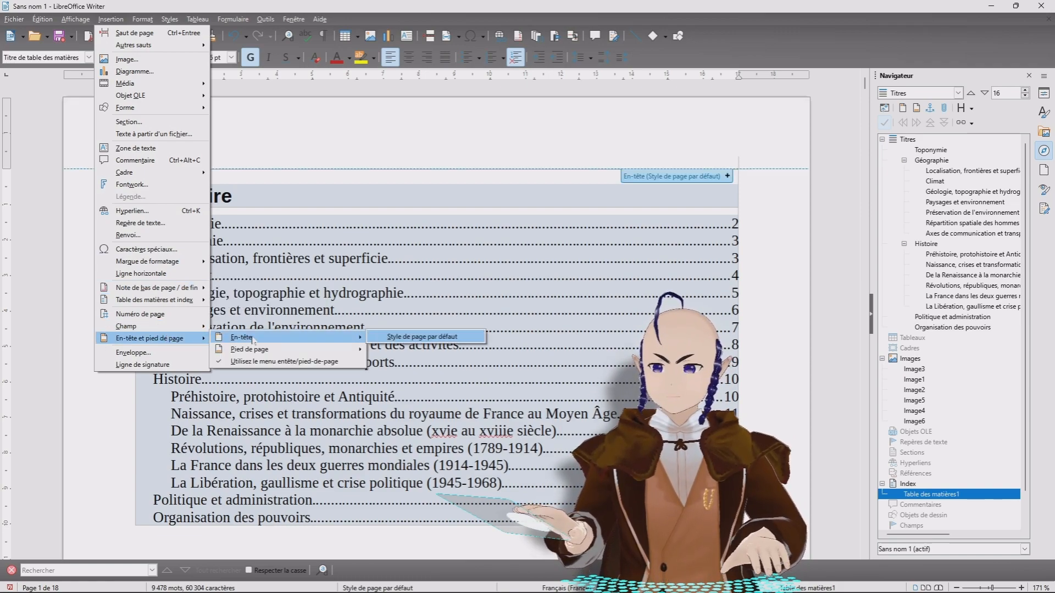
pyautogui.click(410, 339)
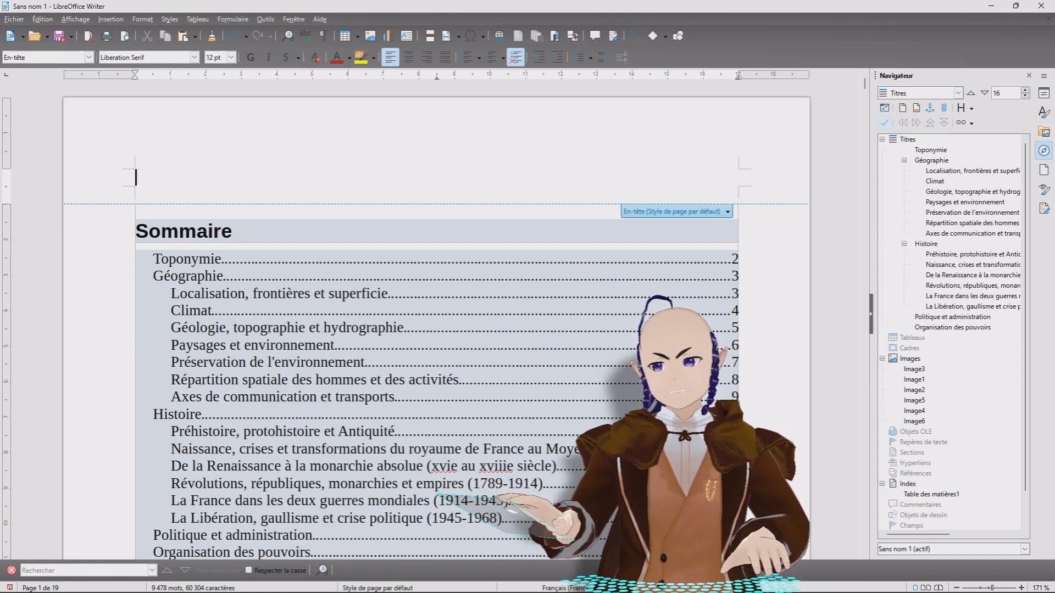
# Enter "La France" as the header text and check how it repeats on the second page.
pyautogui.write('L')
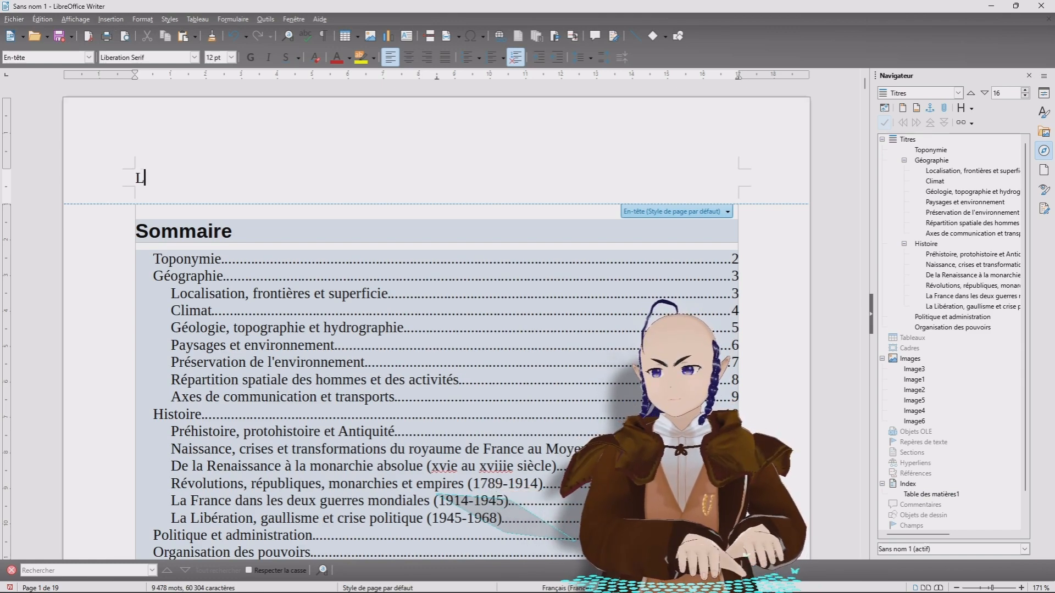
pyautogui.write('a Fr')
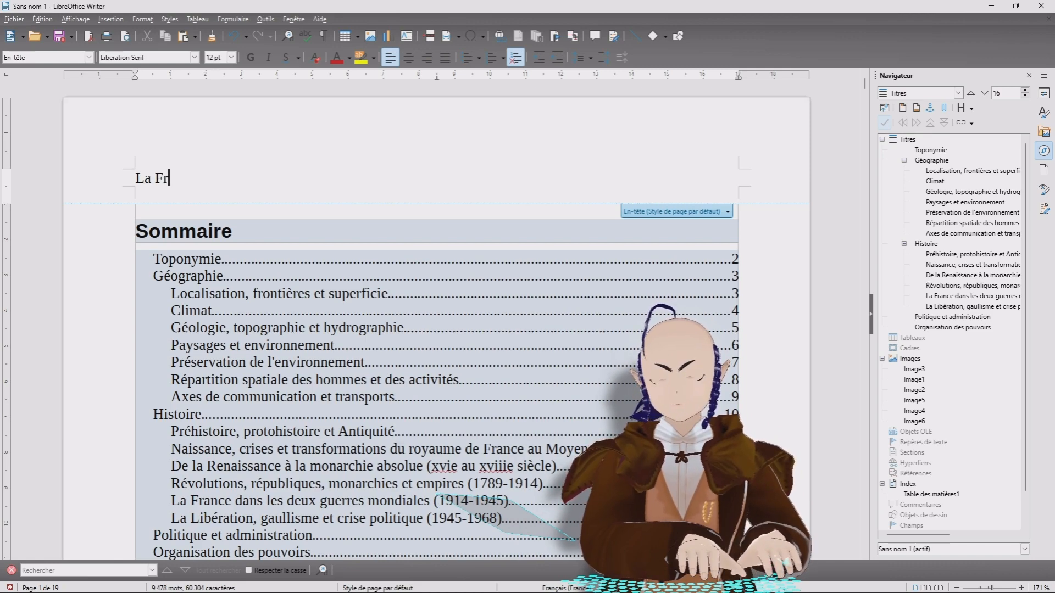
pyautogui.write('ance')
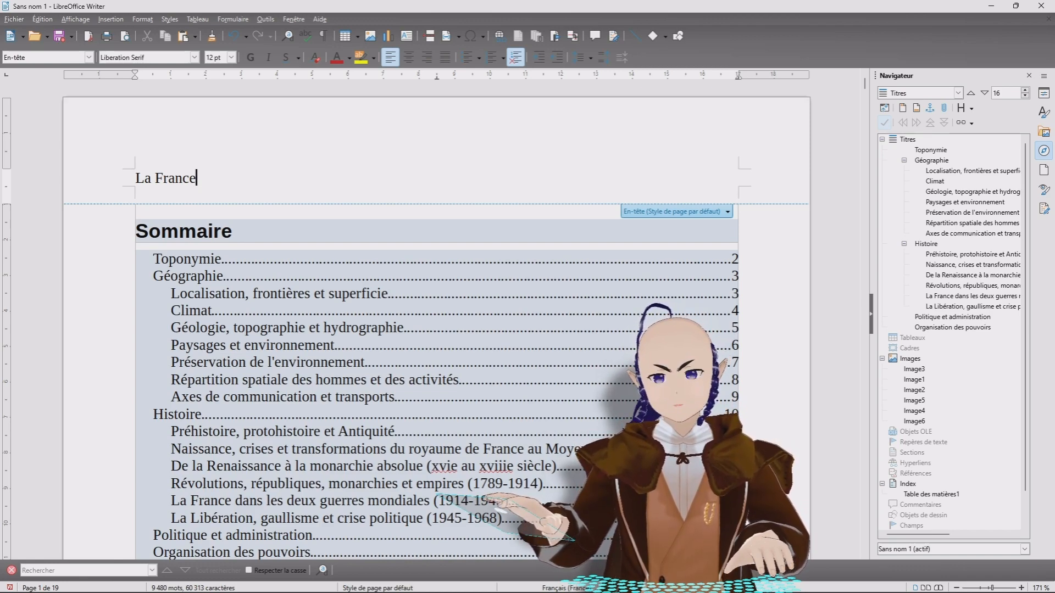
pyautogui.doubleClick(173, 294)
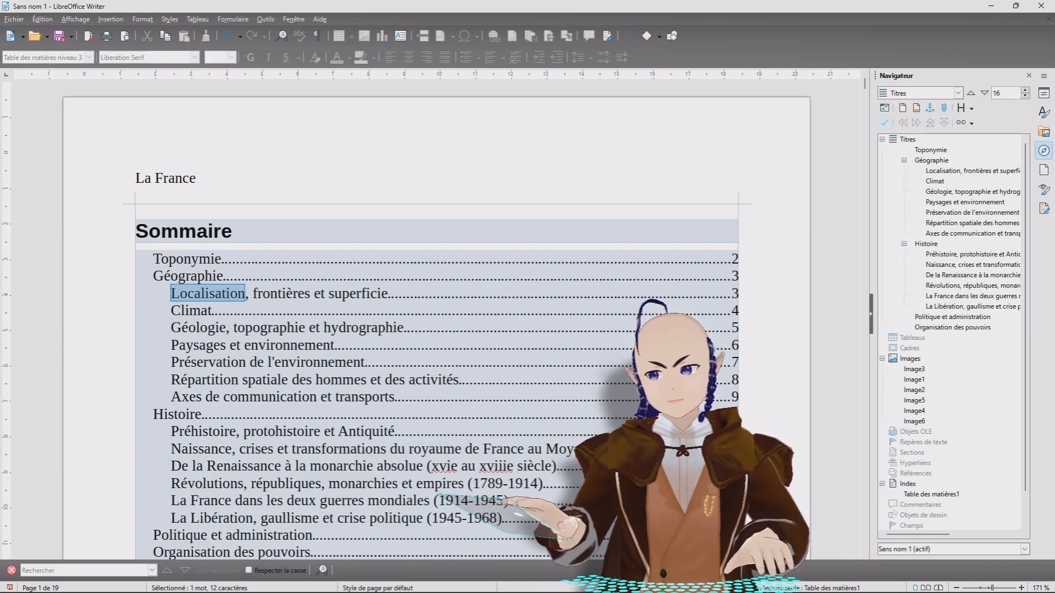
pyautogui.scroll(-15, 436, 329)
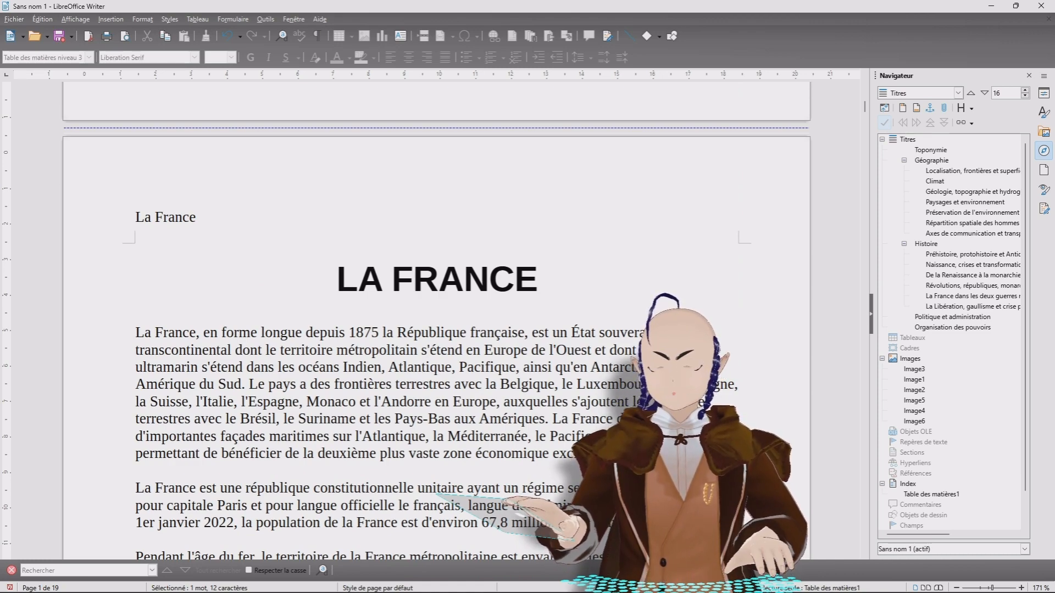
pyautogui.moveTo(197, 217); pyautogui.dragTo(136, 217)
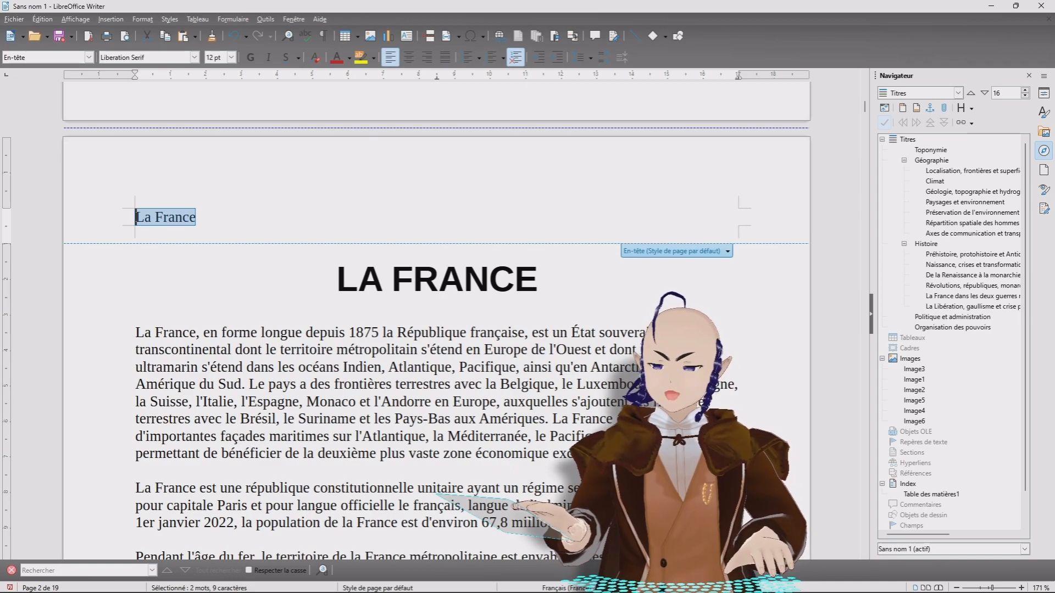
pyautogui.click(336, 279)
# Add a page footer to the default page style (Style de page par défaut).
pyautogui.scroll(6, 436, 321)
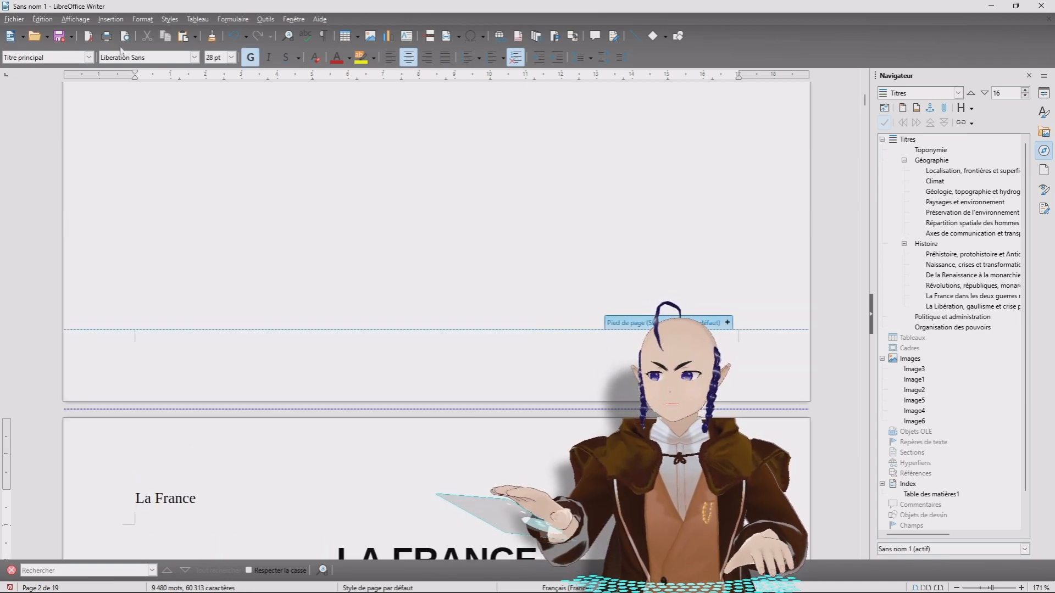
pyautogui.click(103, 20)
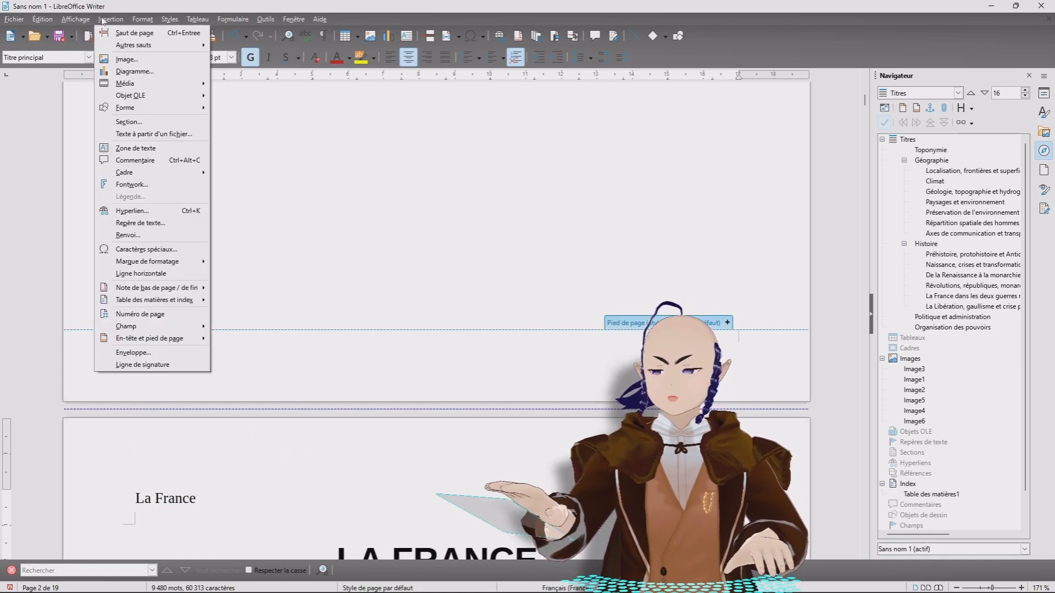
pyautogui.moveTo(172, 341)
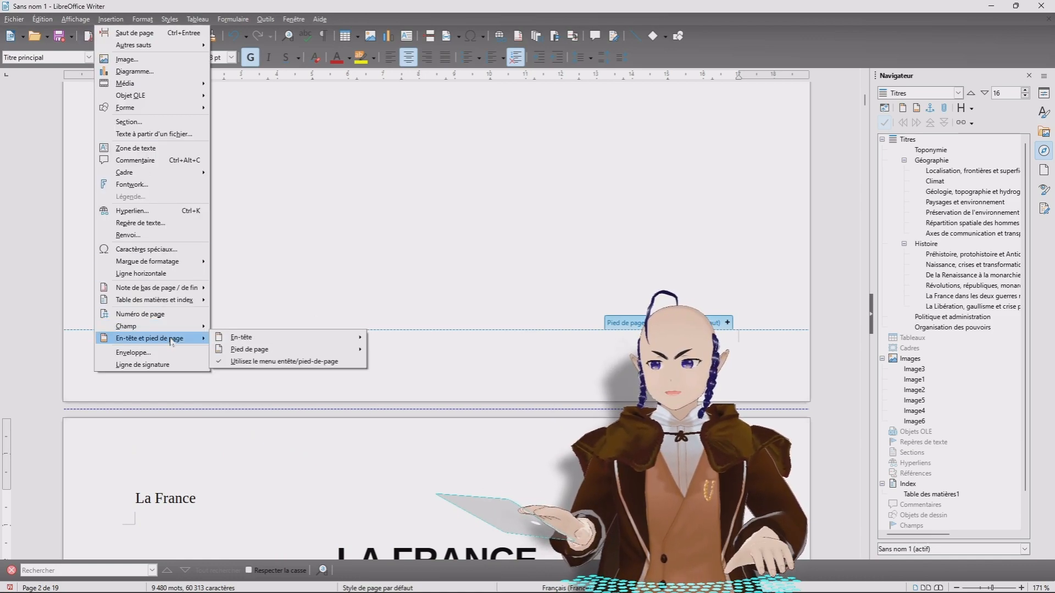
pyautogui.moveTo(273, 351)
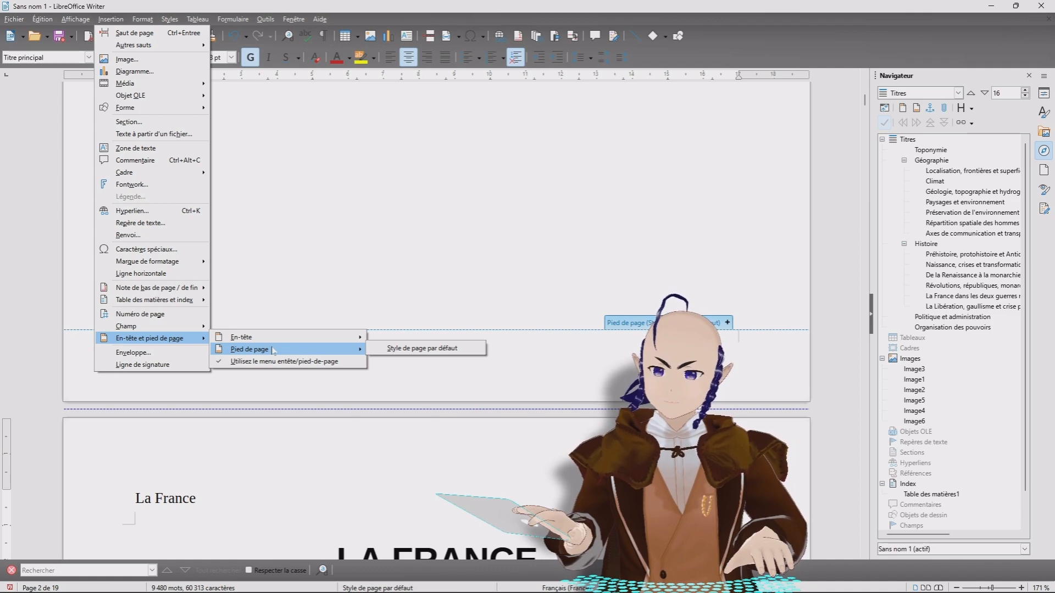
pyautogui.click(417, 349)
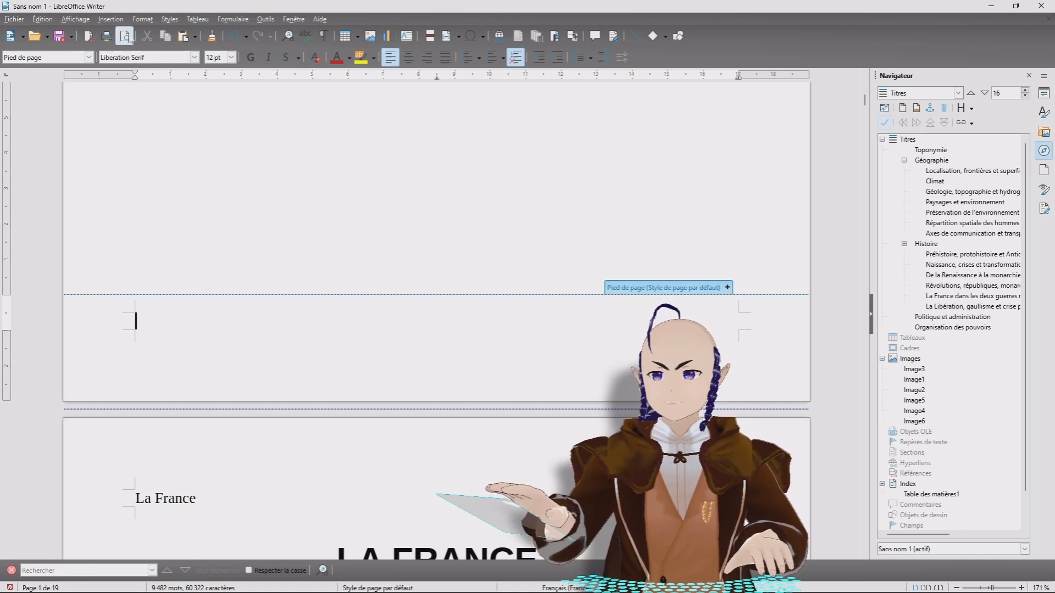
# Insert an automatic page number in the footer and align it right.
pyautogui.click(115, 19)
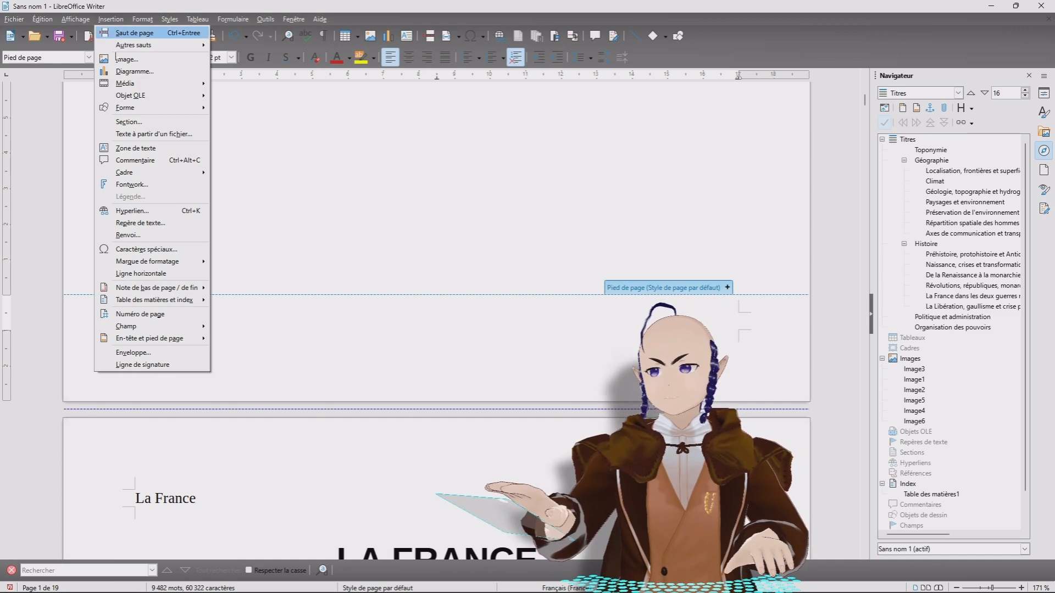
pyautogui.click(160, 315)
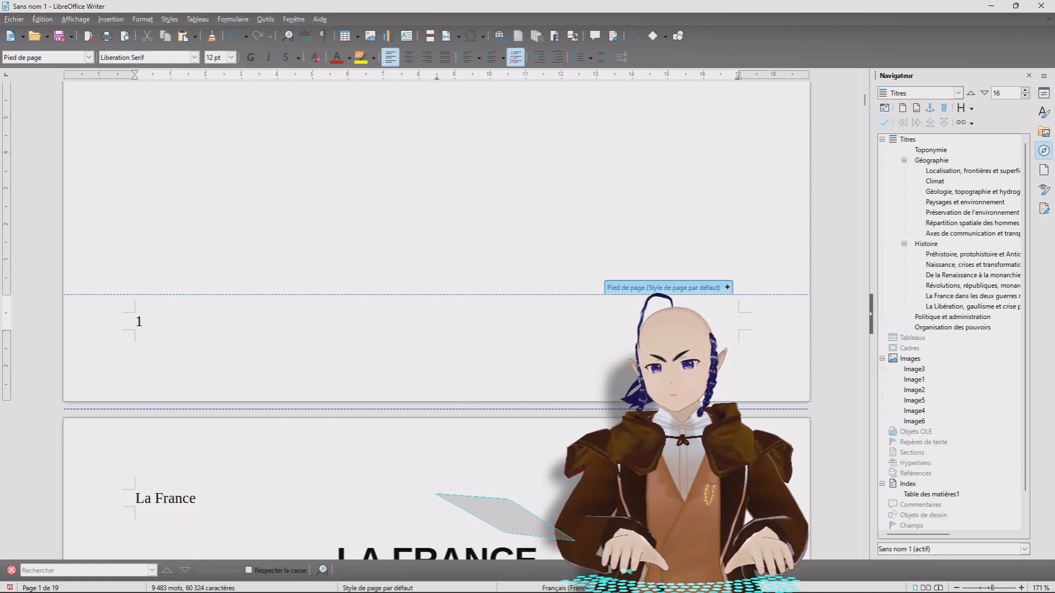
pyautogui.click(427, 57)
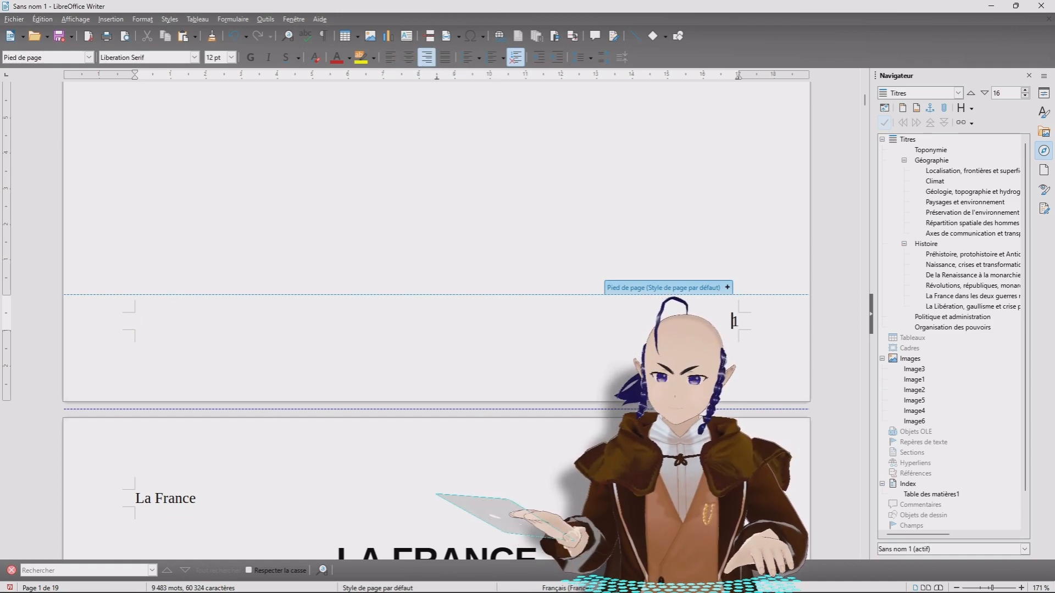
# Check the header text and footer page numbers through the document, down to the Organisation des pouvoirs section.
pyautogui.click(136, 499)
pyautogui.click(437, 243)
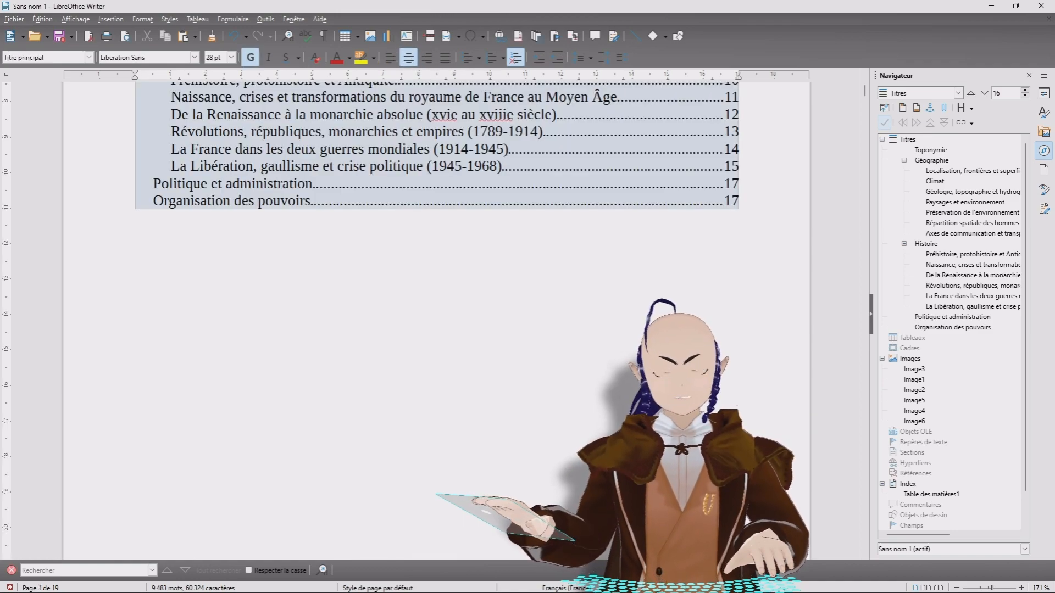
pyautogui.scroll(-15, 436, 236)
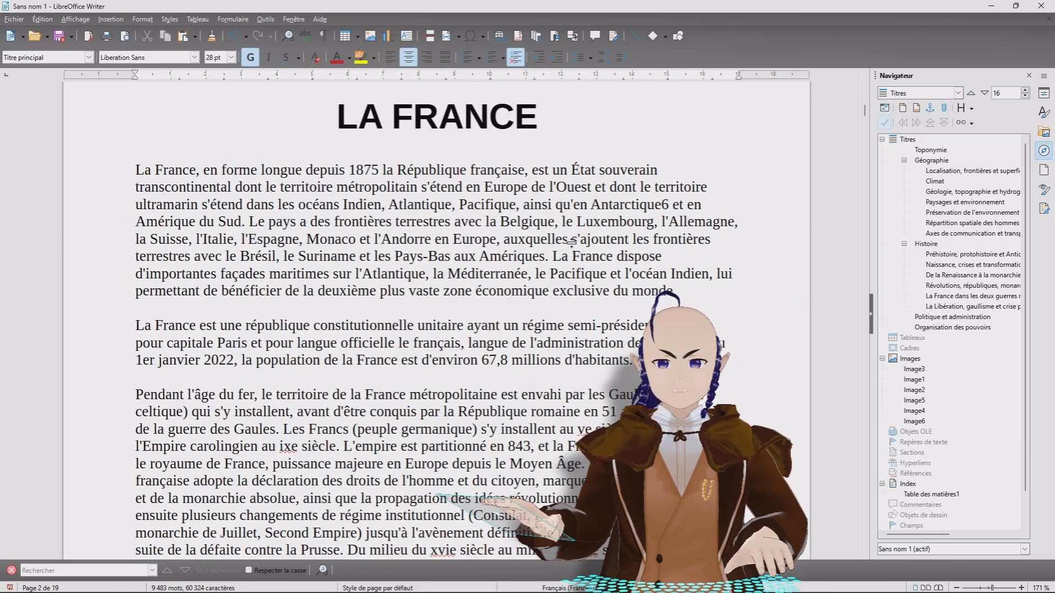
pyautogui.scroll(-15, 572, 241)
pyautogui.scroll(-20, 437, 319)
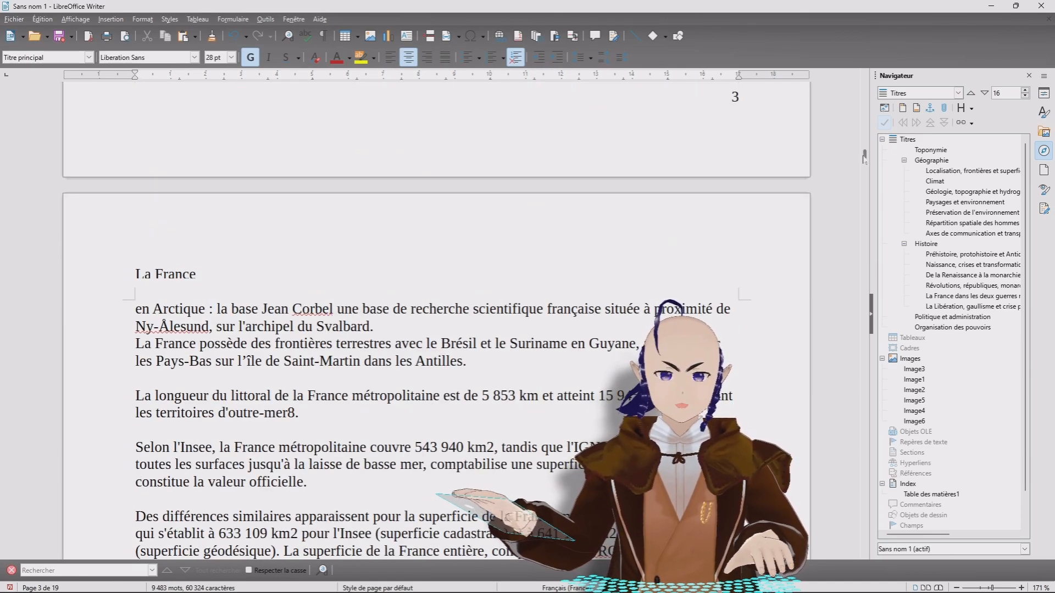
pyautogui.moveTo(864, 156); pyautogui.dragTo(864, 521)
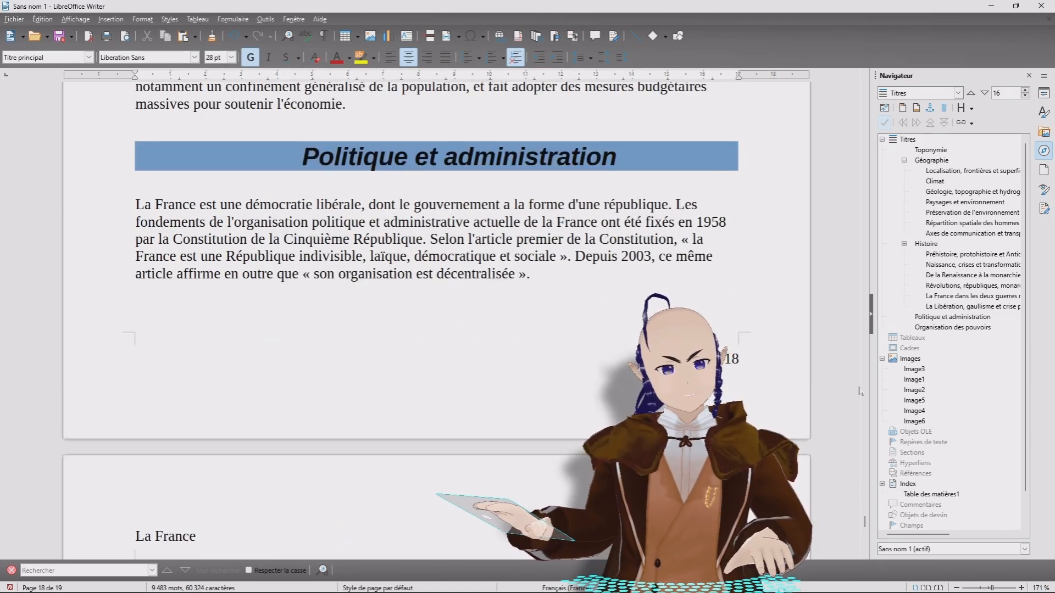
pyautogui.scroll(-3, 865, 523)
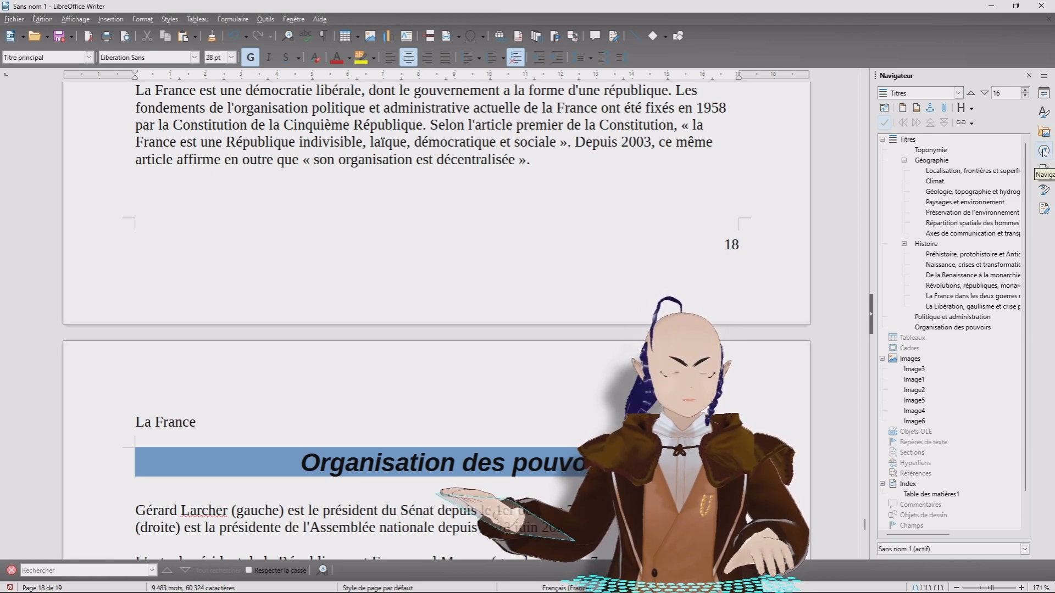
# Use the Navigator to go to the Paysages et environnement heading and to page 8, and look over that page.
pyautogui.rightClick(941, 203)
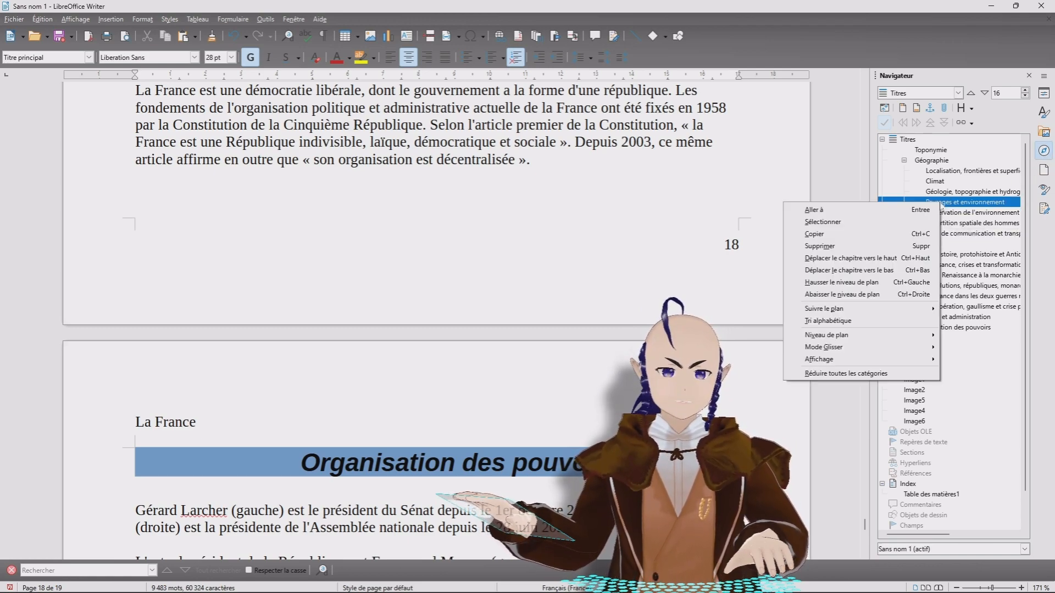
pyautogui.click(898, 212)
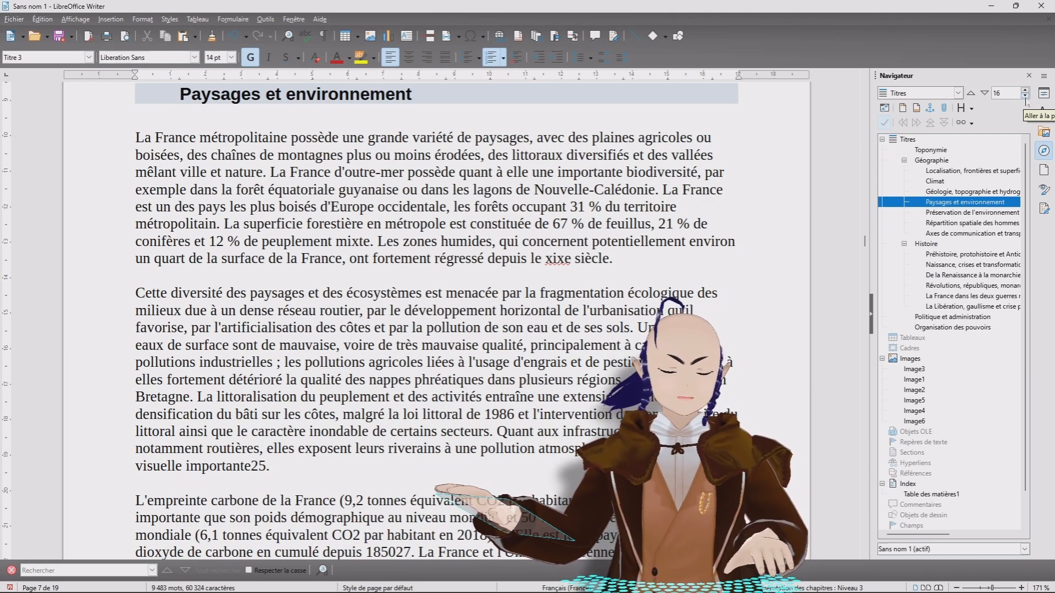
pyautogui.moveTo(1006, 94); pyautogui.dragTo(995, 93)
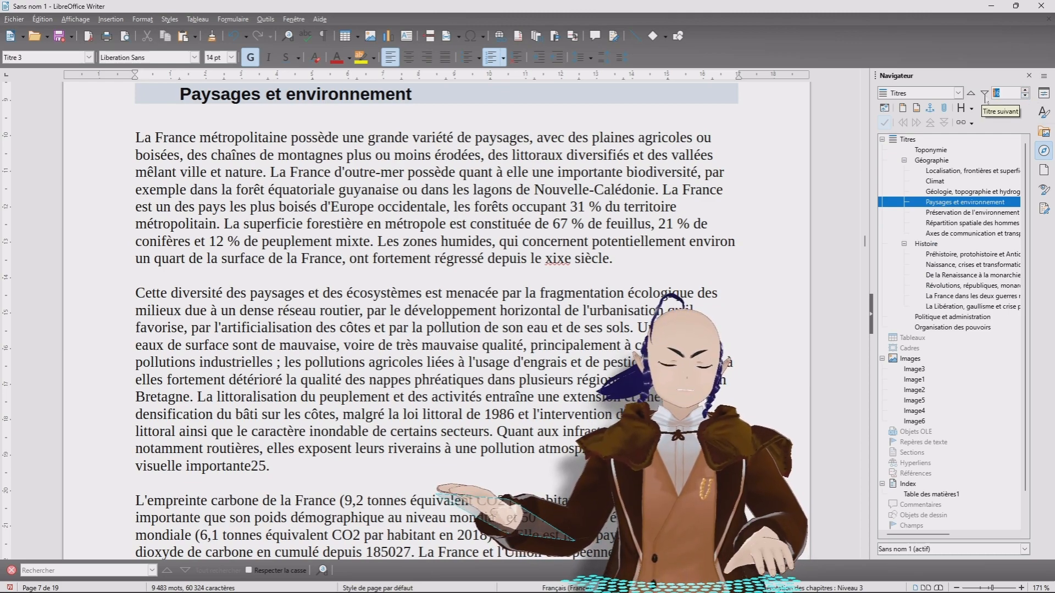
pyautogui.write('8')
pyautogui.press('Return')
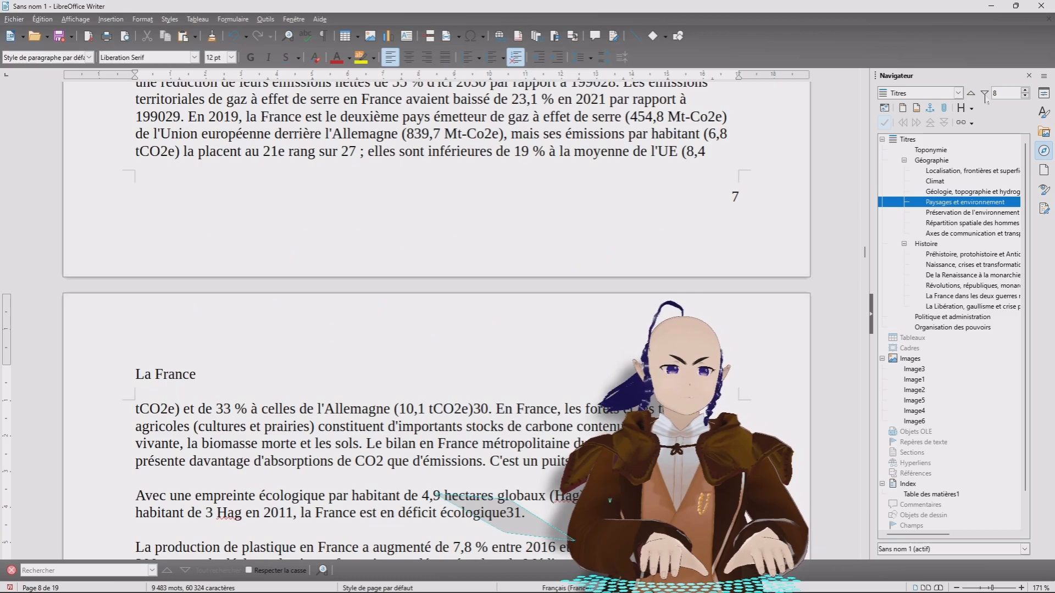
pyautogui.scroll(-3, 437, 319)
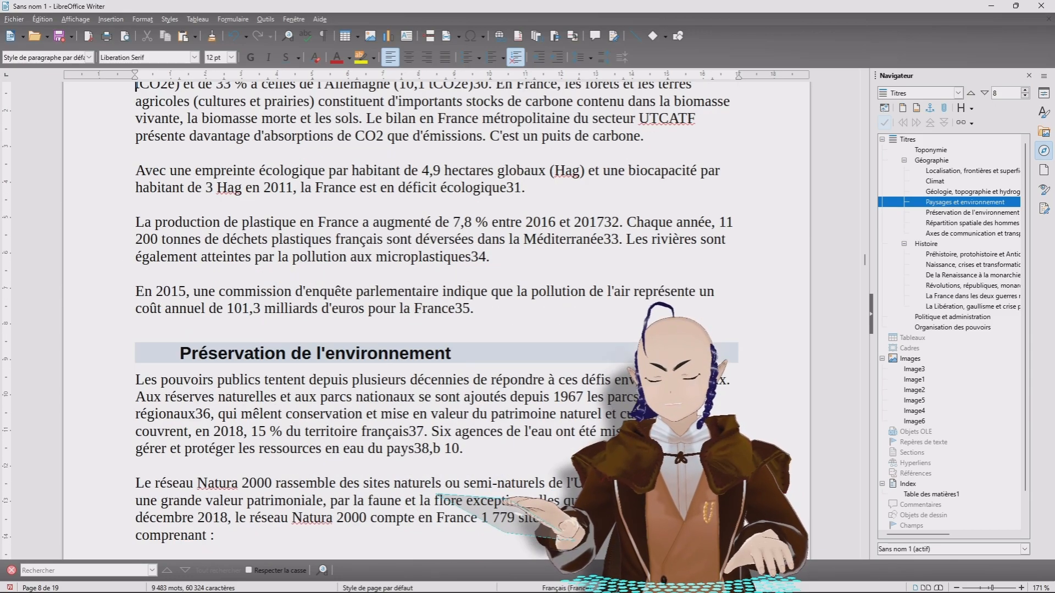
pyautogui.scroll(7, 437, 319)
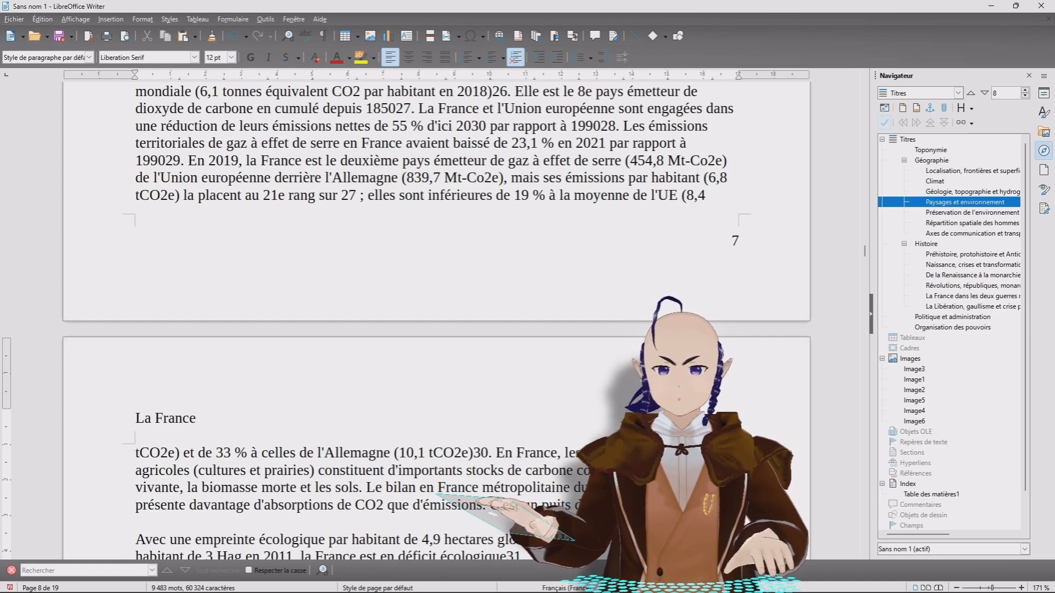
# Insert a page break just before the heading Préservation de l'environnement so that this section starts on a new page.
pyautogui.scroll(-3, 734, 249)
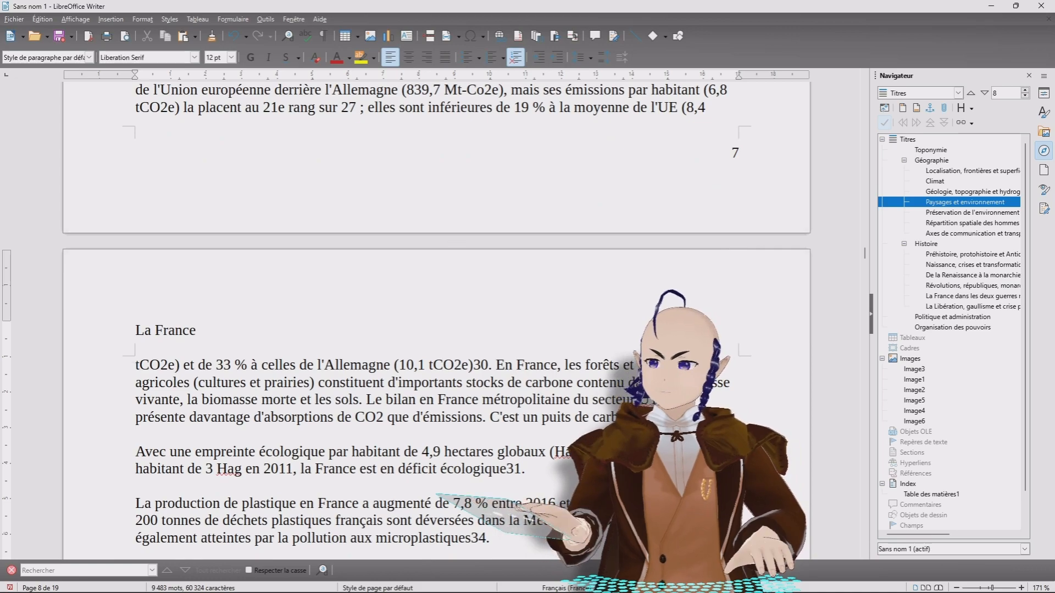
pyautogui.hotkey('ctrl', 'pageup')
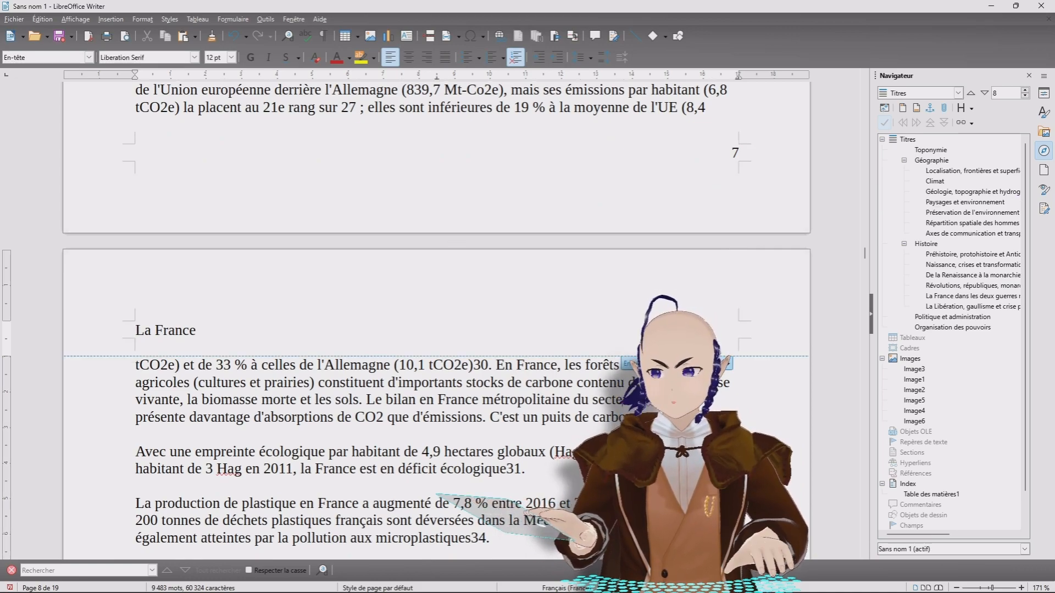
pyautogui.hotkey('ctrl', 'pageup')
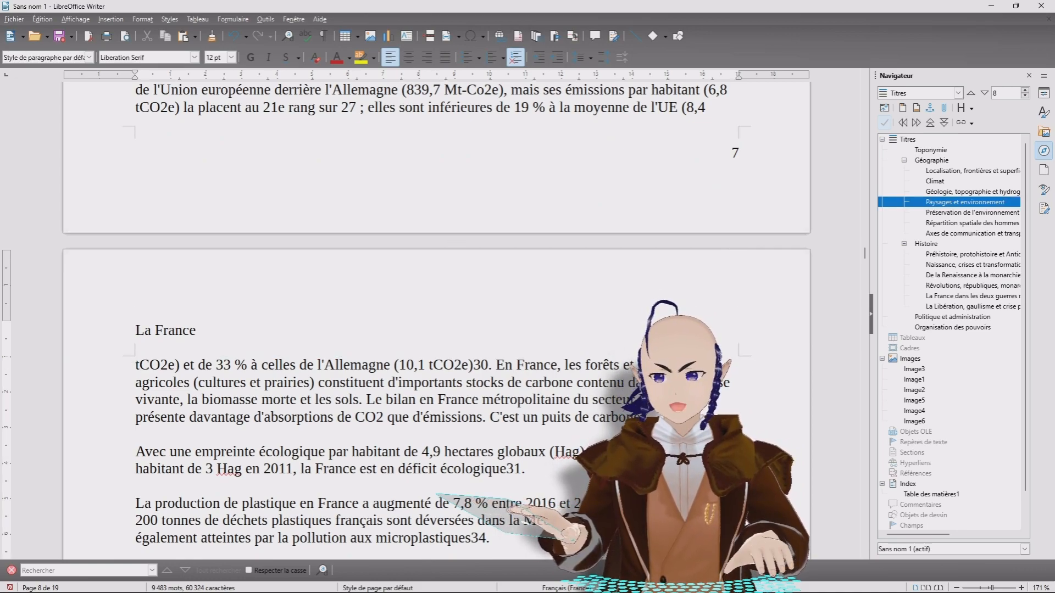
pyautogui.scroll(-16, 437, 320)
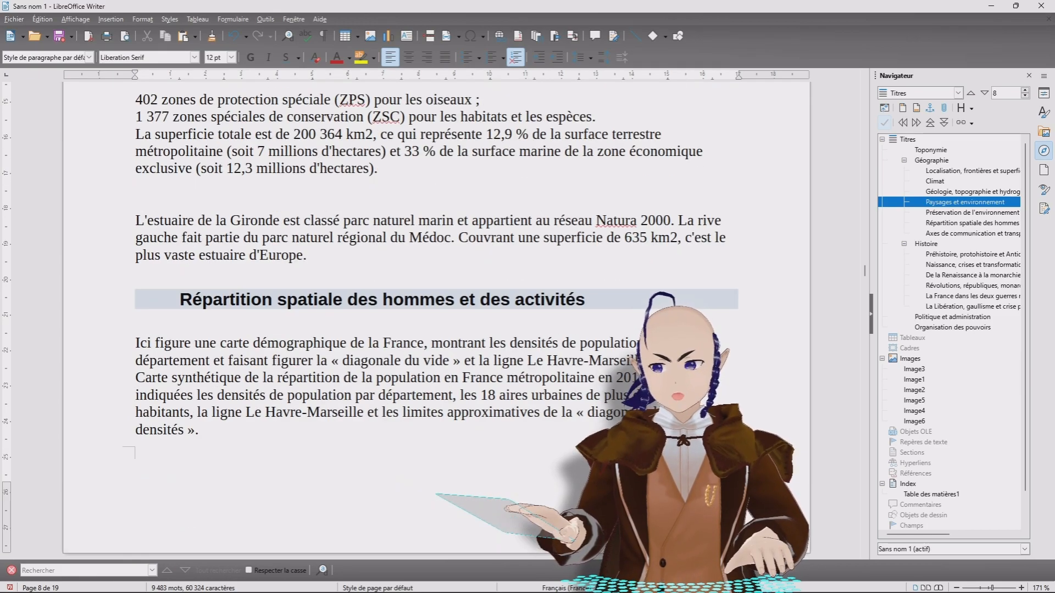
pyautogui.scroll(4, 436, 321)
pyautogui.scroll(3, 436, 321)
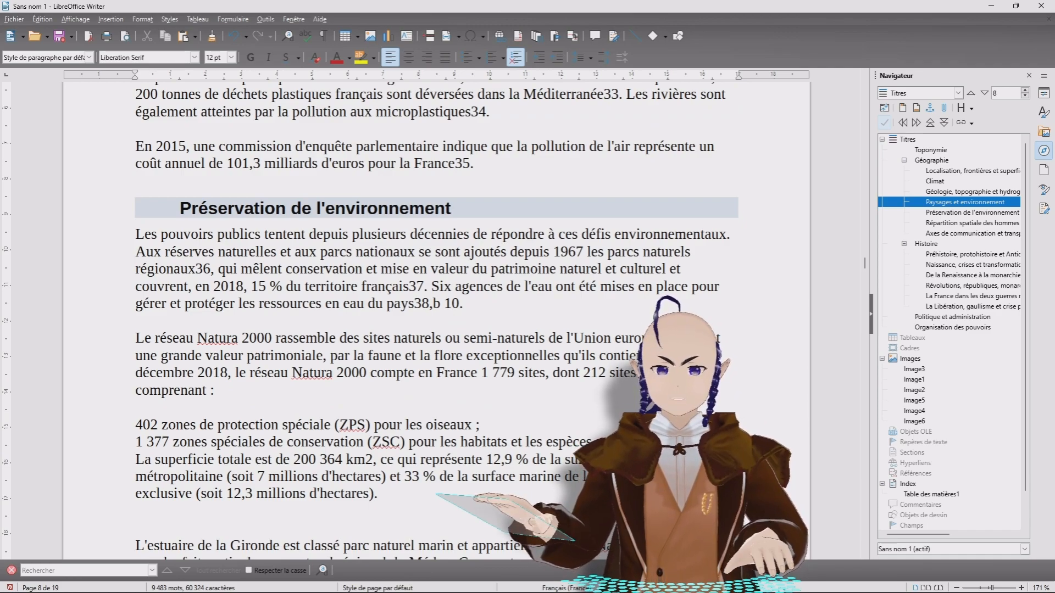
pyautogui.hotkey('ctrl', 'Return')
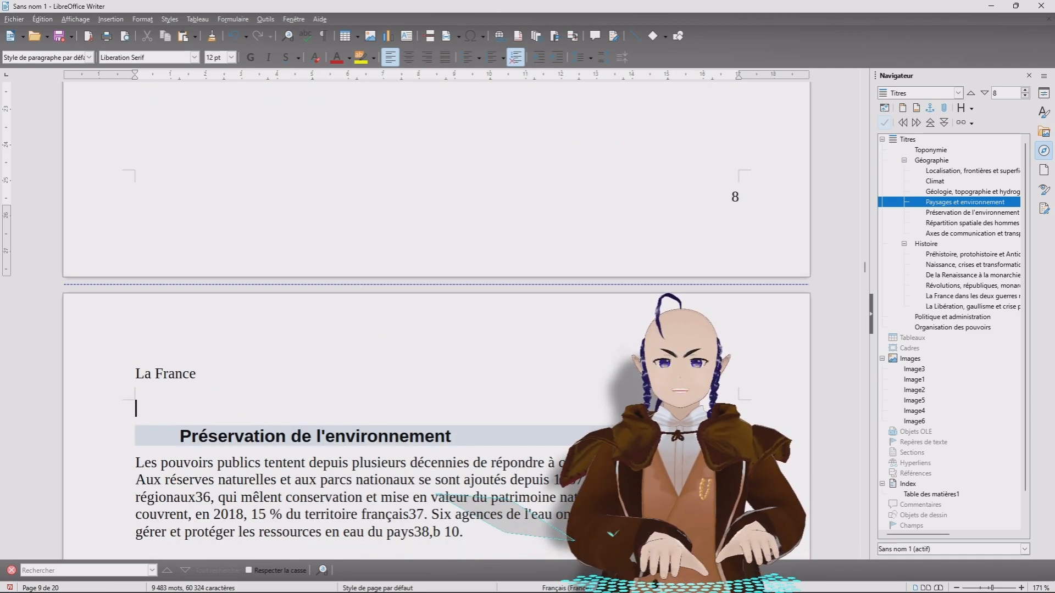
pyautogui.click(135, 374)
pyautogui.scroll(-1, 436, 320)
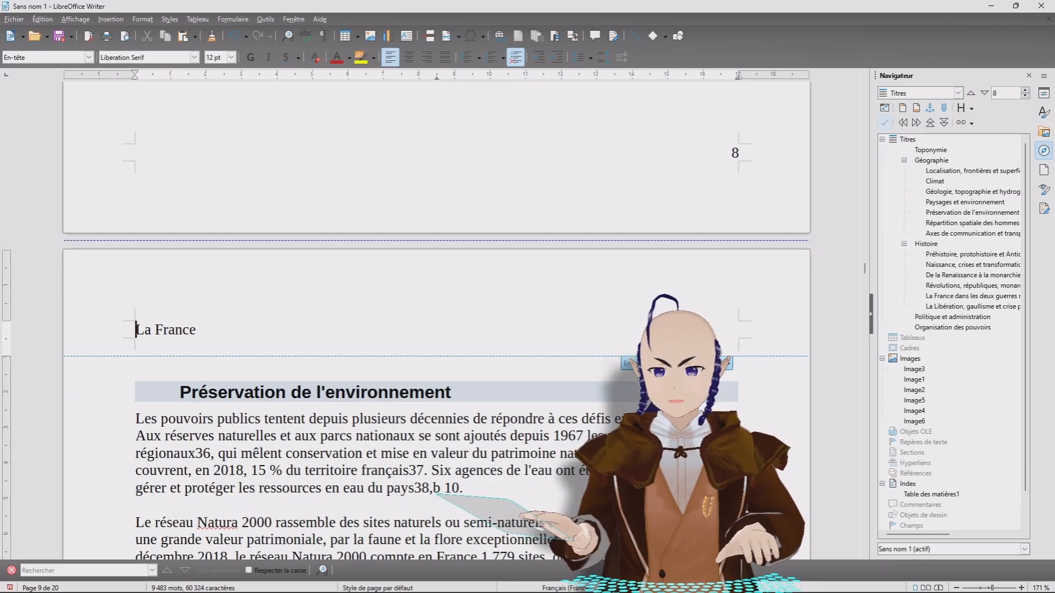
# Update the Sommaire table of contents at the start of the document to refresh its page numbers.
pyautogui.scroll(-20, 436, 320)
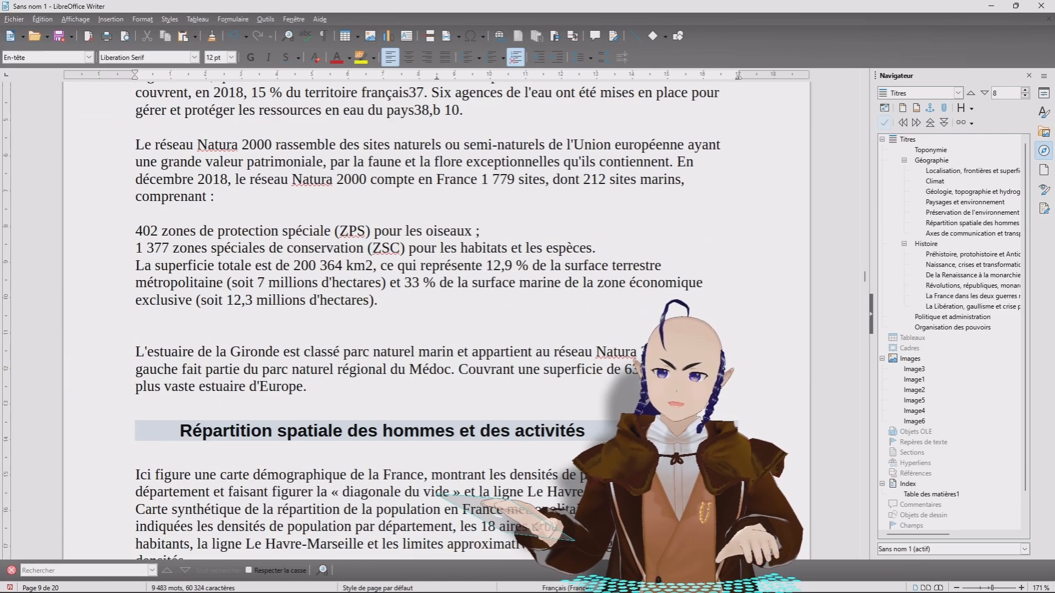
pyautogui.scroll(18, 436, 320)
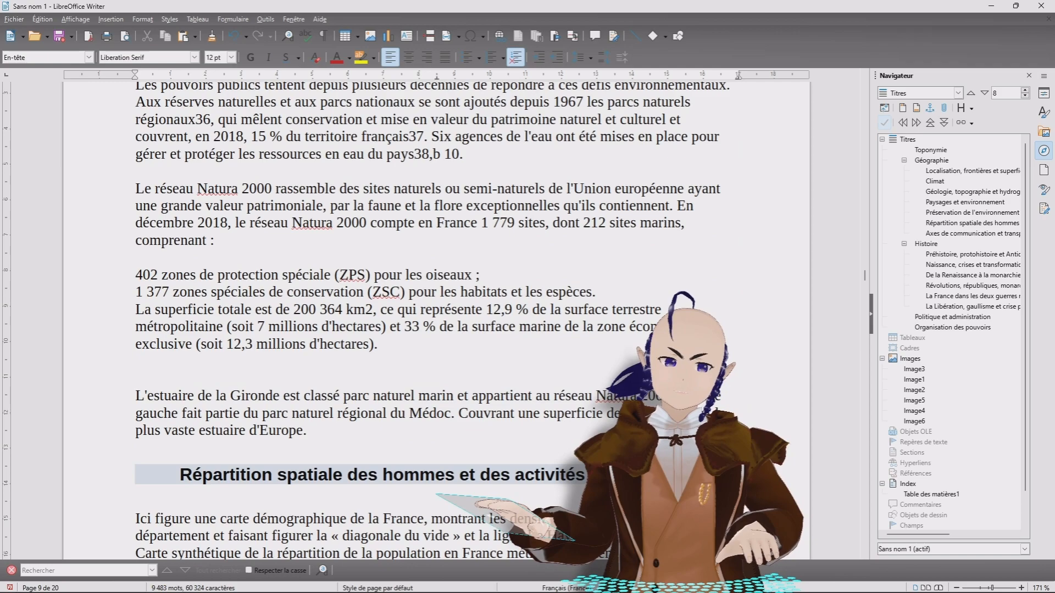
pyautogui.scroll(10, 436, 320)
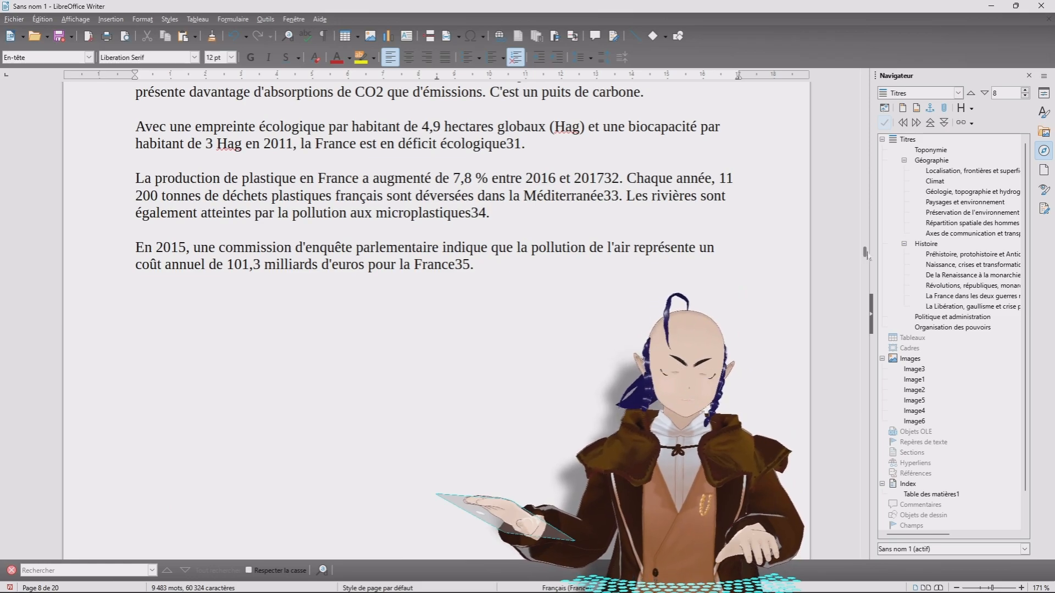
pyautogui.moveTo(865, 253); pyautogui.dragTo(865, 82)
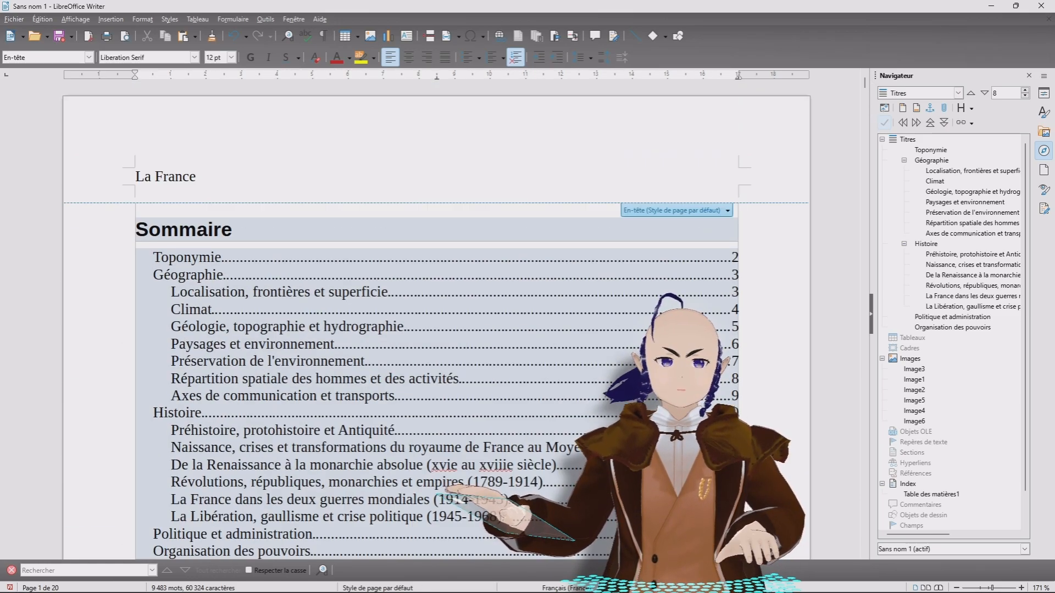
pyautogui.scroll(-5, 437, 274)
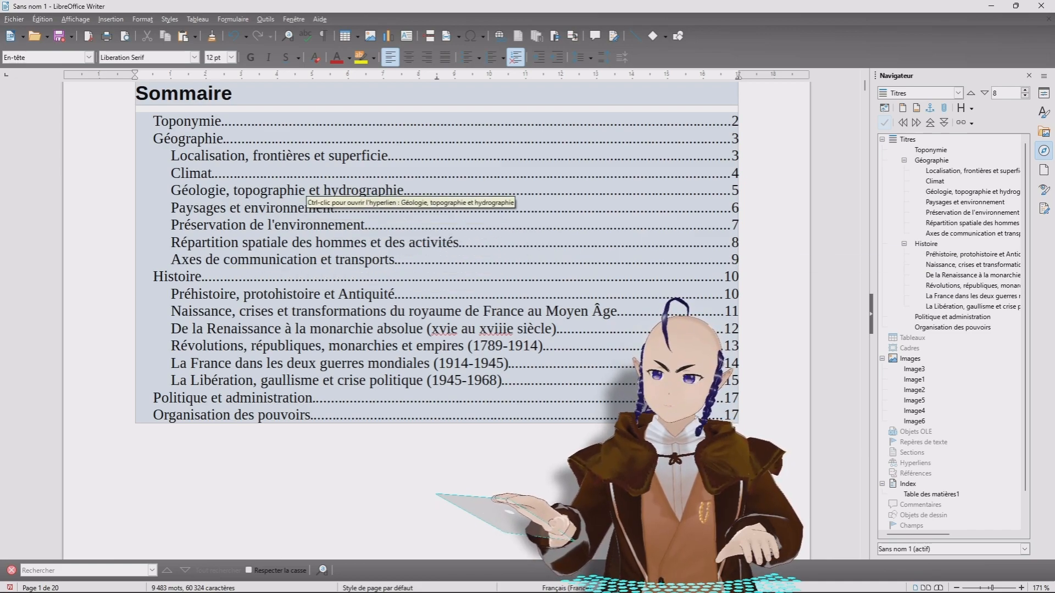
pyautogui.rightClick(310, 188)
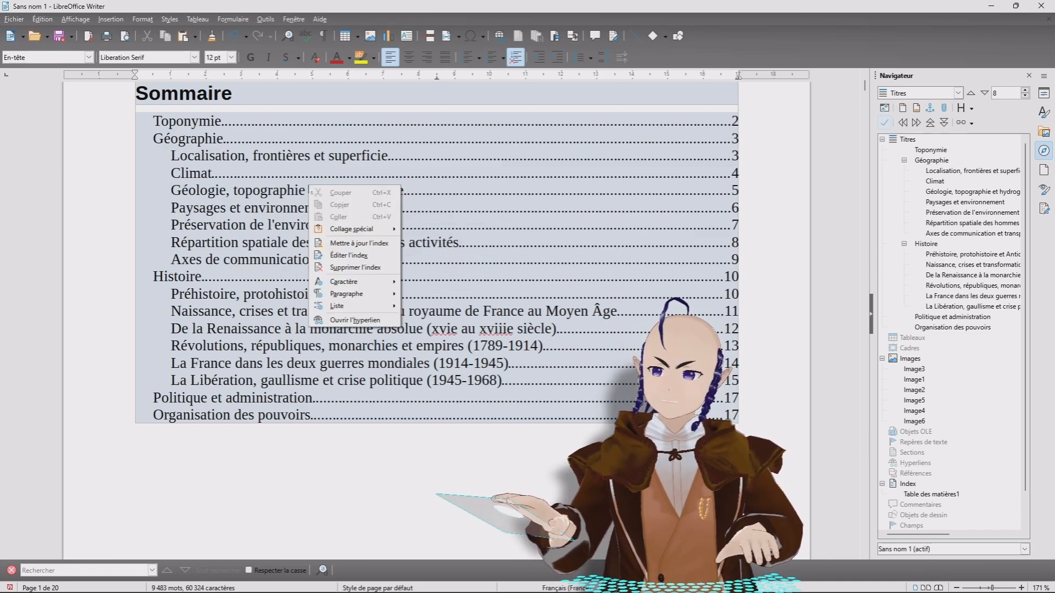
pyautogui.click(379, 243)
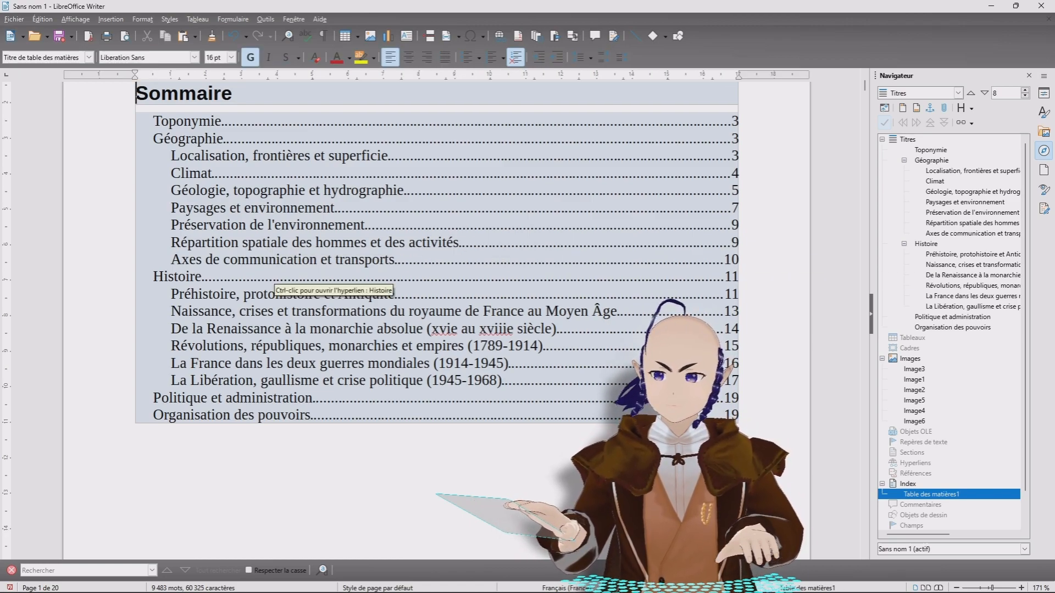
# Check the page numbers in the Sommaire, then look through the LA FRANCE introduction and the Toponymie and Géographie sections.
pyautogui.click(739, 242)
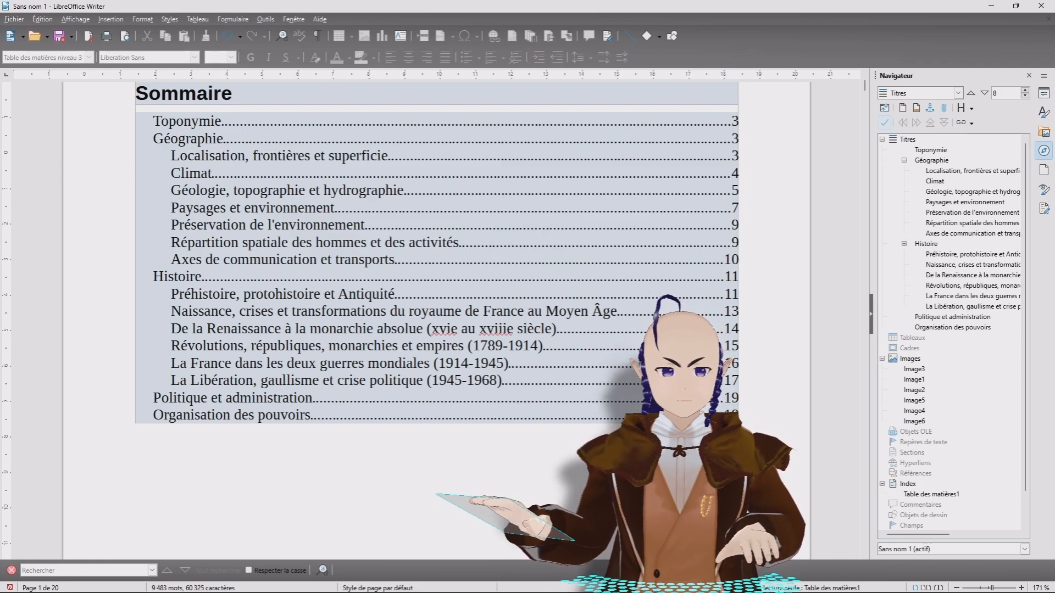
pyautogui.scroll(-8, 434, 318)
pyautogui.scroll(-10, 434, 318)
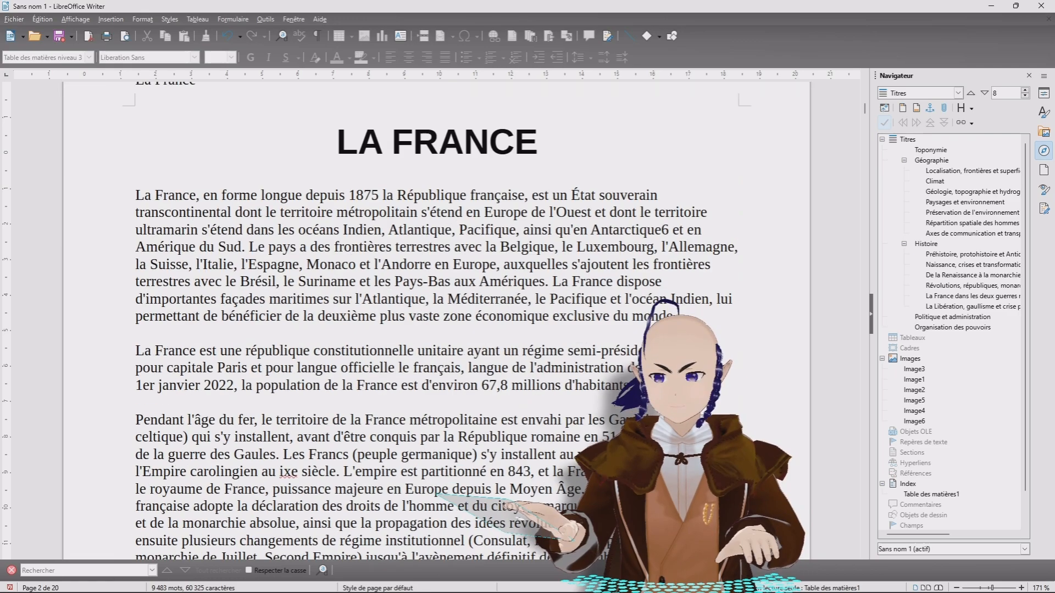
pyautogui.scroll(-15, 434, 319)
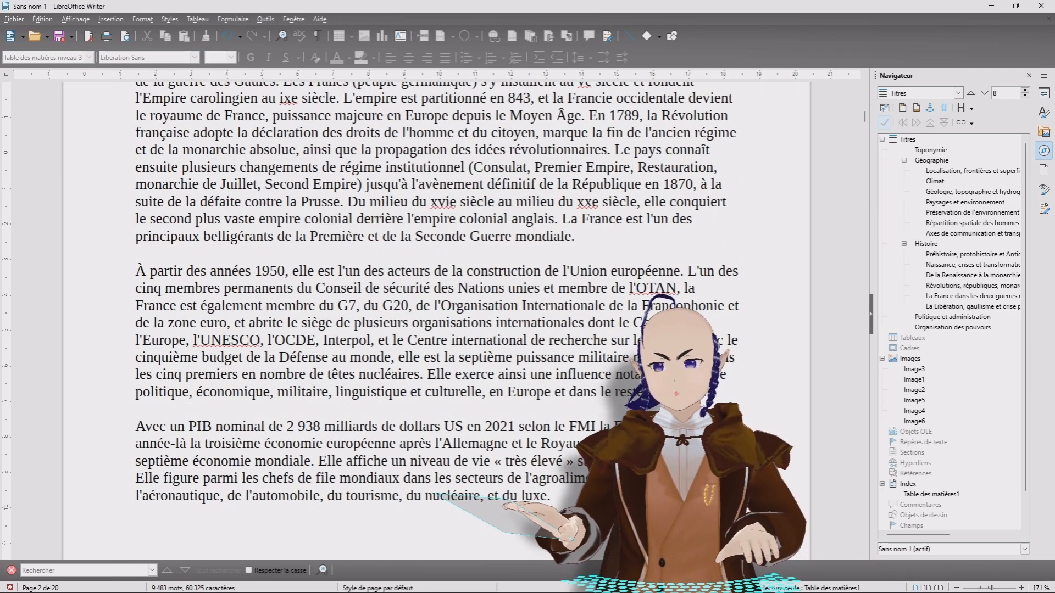
pyautogui.scroll(-5, 434, 319)
pyautogui.scroll(-5, 434, 319)
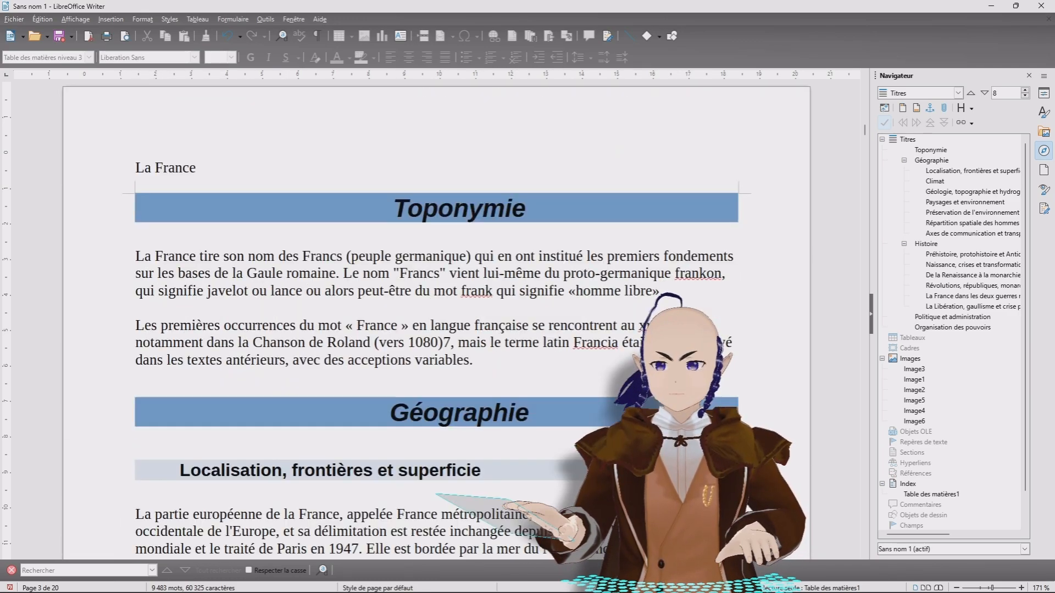
pyautogui.scroll(-4, 434, 319)
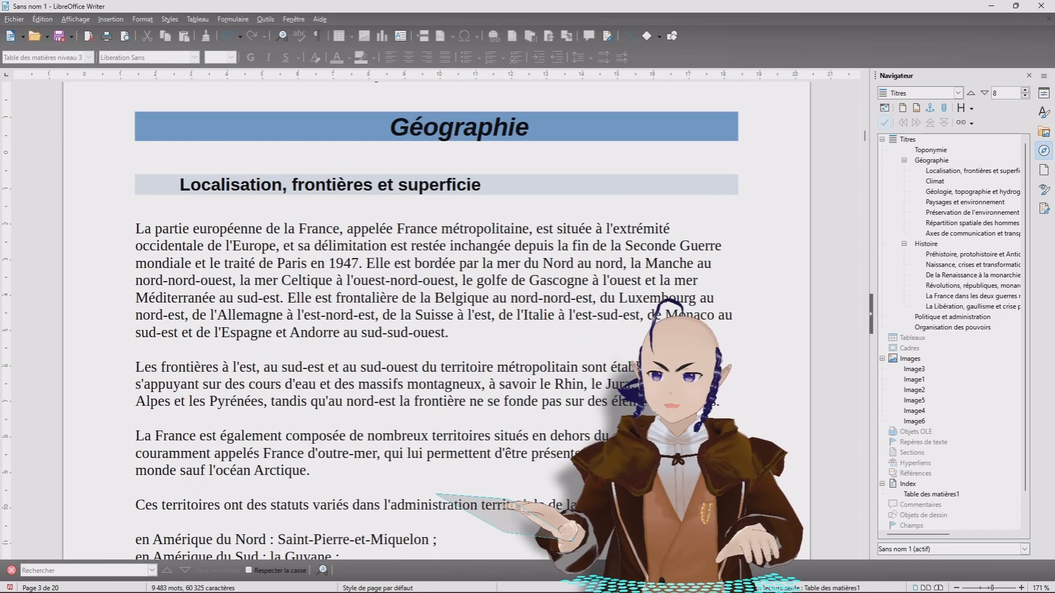